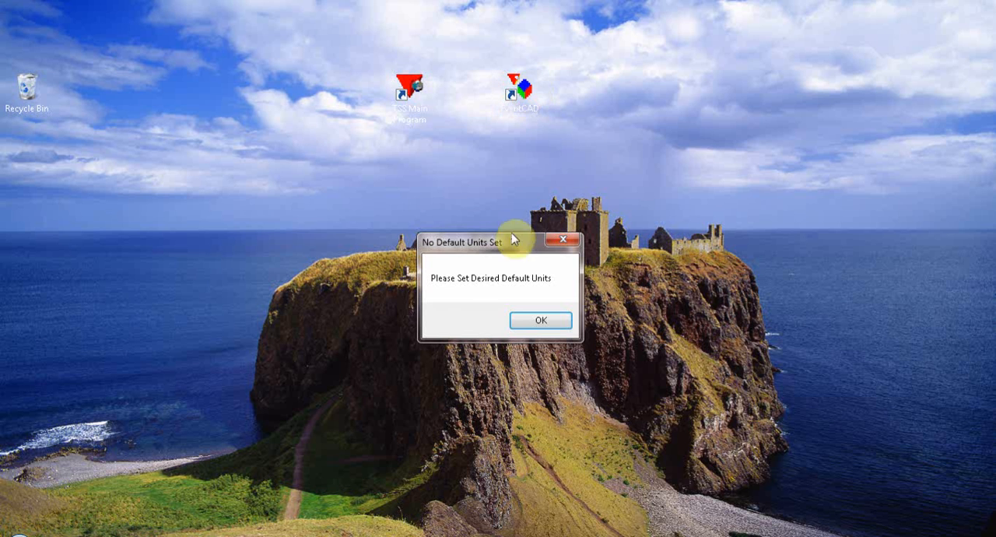
- Set the default units to MM, the screen format to 7 and the printer format to 91, and save the settings
{"action": "left_click", "coordinate": [538, 320]}
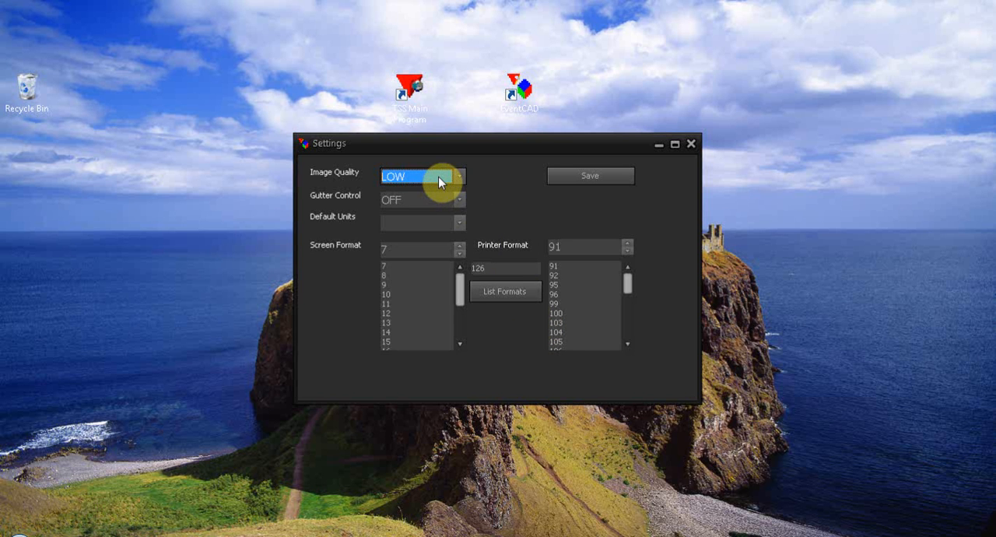
{"action": "left_click", "coordinate": [460, 224]}
{"action": "left_click", "coordinate": [426, 237]}
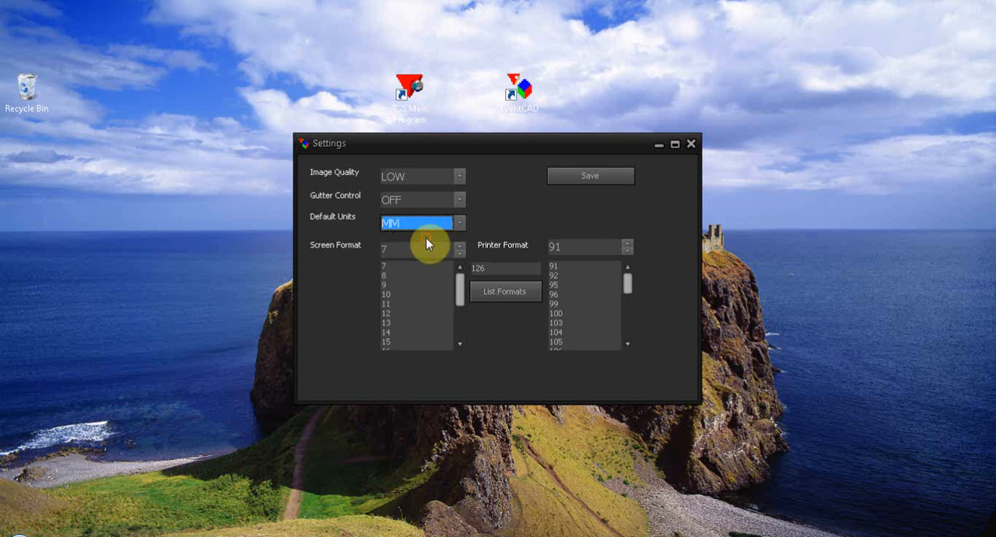
{"action": "left_click", "coordinate": [384, 267]}
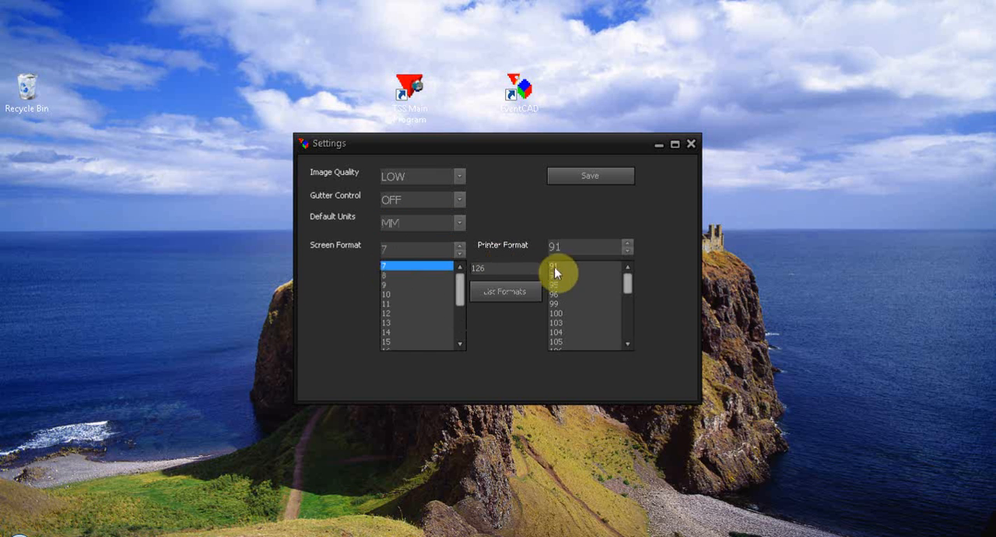
{"action": "left_click", "coordinate": [557, 265]}
{"action": "left_click", "coordinate": [588, 179]}
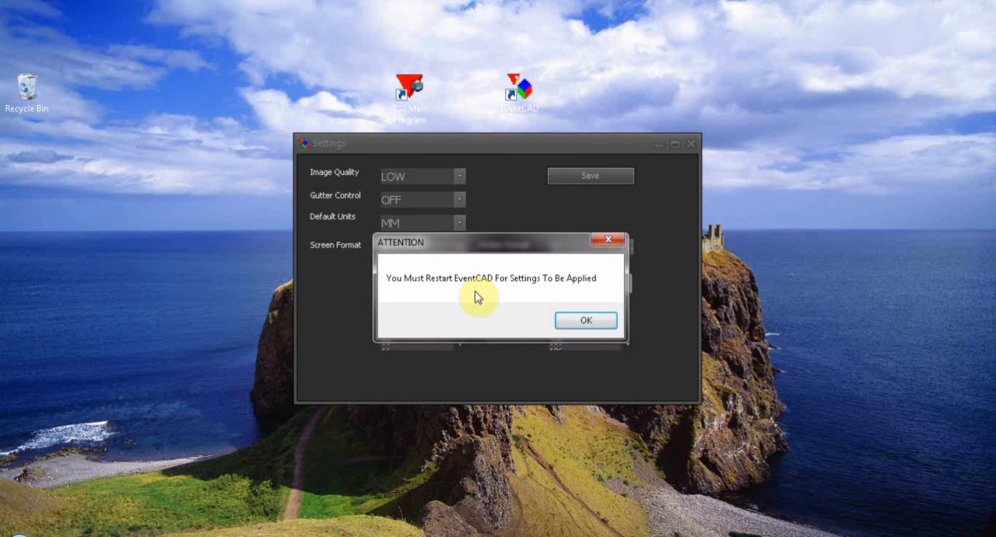
{"action": "left_click", "coordinate": [588, 323]}
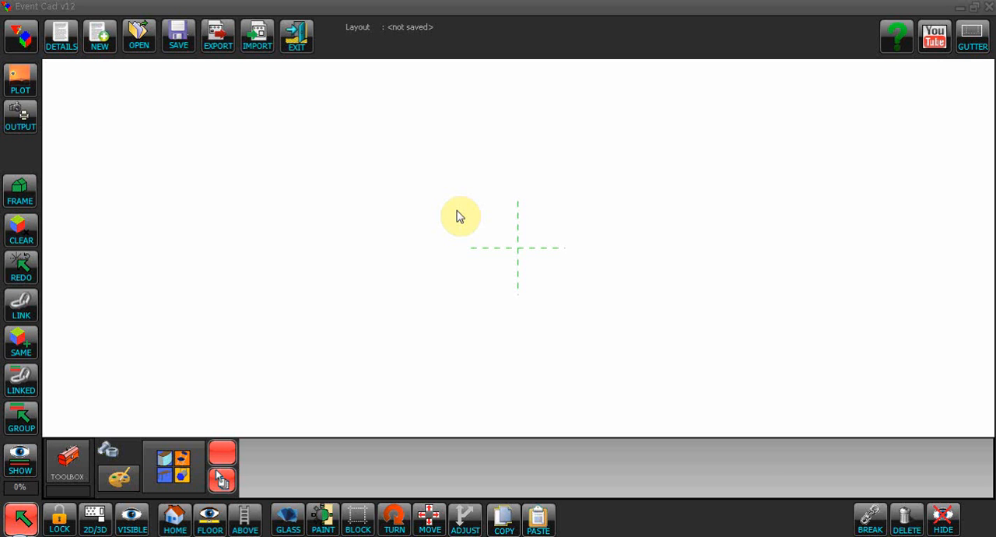
- Open the frame structure selection and look through the available leg heights, bay sizes, canopies and traditional structures
{"action": "left_click", "coordinate": [19, 195]}
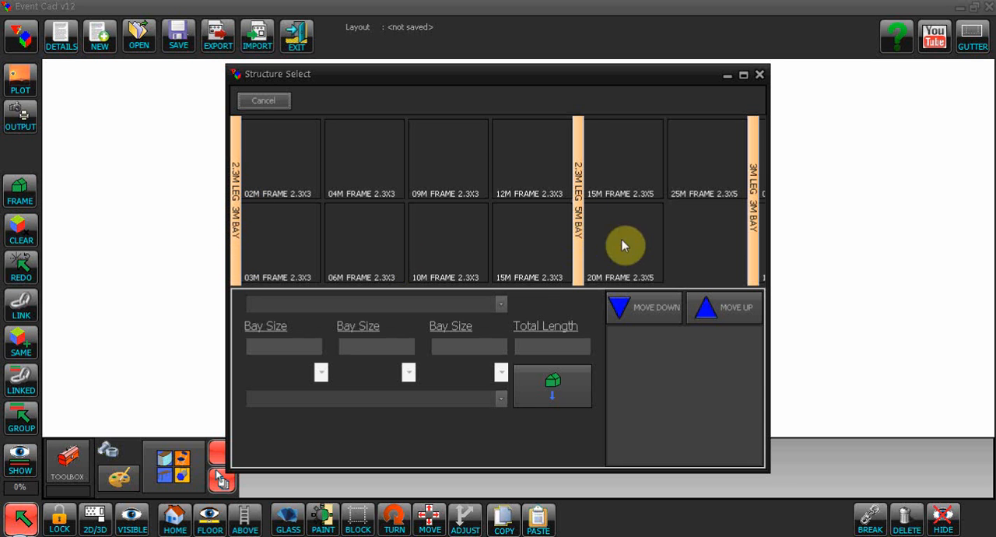
{"action": "left_click_drag", "start_coordinate": [722, 234], "coordinate": [444, 221]}
{"action": "left_click_drag", "start_coordinate": [734, 224], "coordinate": [532, 220]}
{"action": "left_click_drag", "start_coordinate": [689, 222], "coordinate": [472, 219]}
{"action": "left_click_drag", "start_coordinate": [560, 234], "coordinate": [456, 233]}
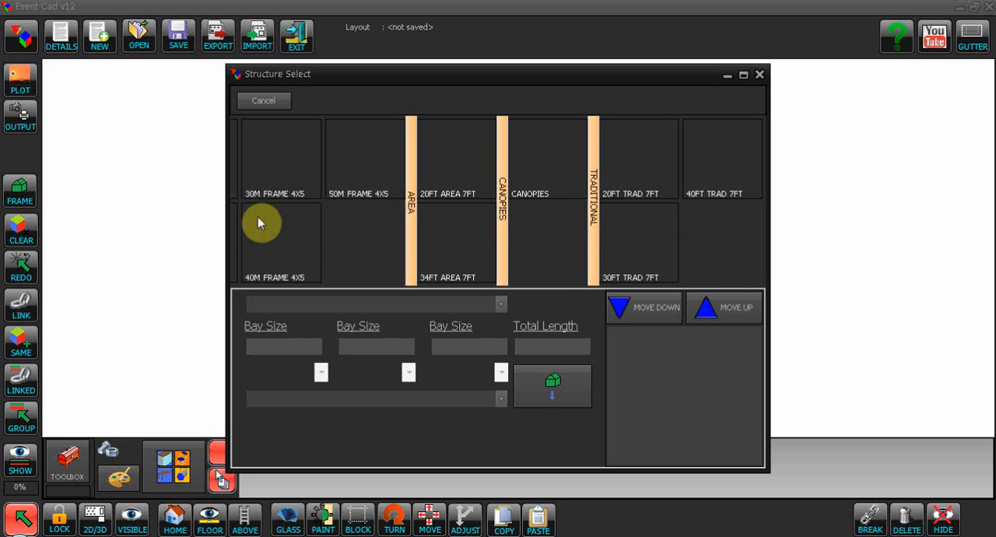
{"action": "left_click_drag", "start_coordinate": [259, 225], "coordinate": [612, 222]}
{"action": "left_click_drag", "start_coordinate": [306, 222], "coordinate": [665, 226]}
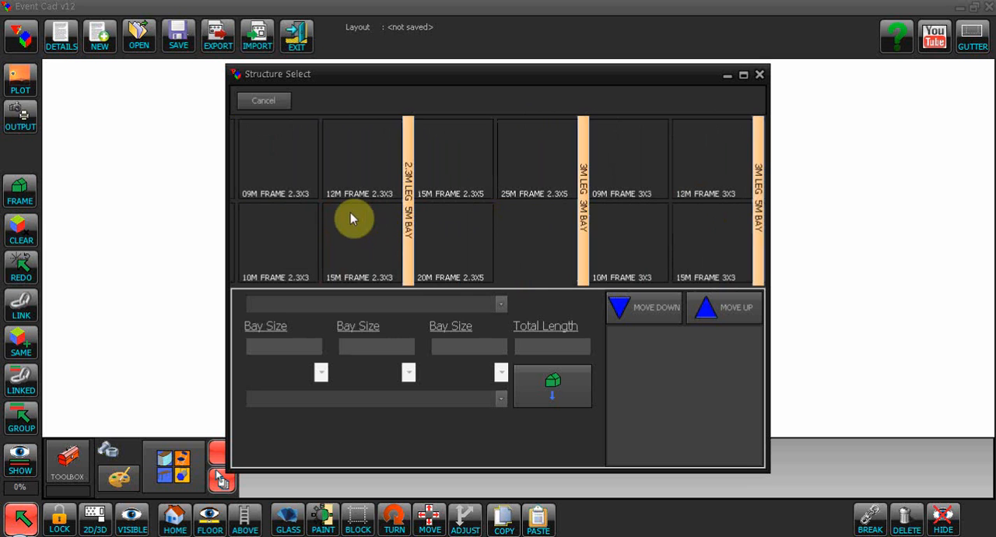
{"action": "left_click_drag", "start_coordinate": [348, 219], "coordinate": [625, 216]}
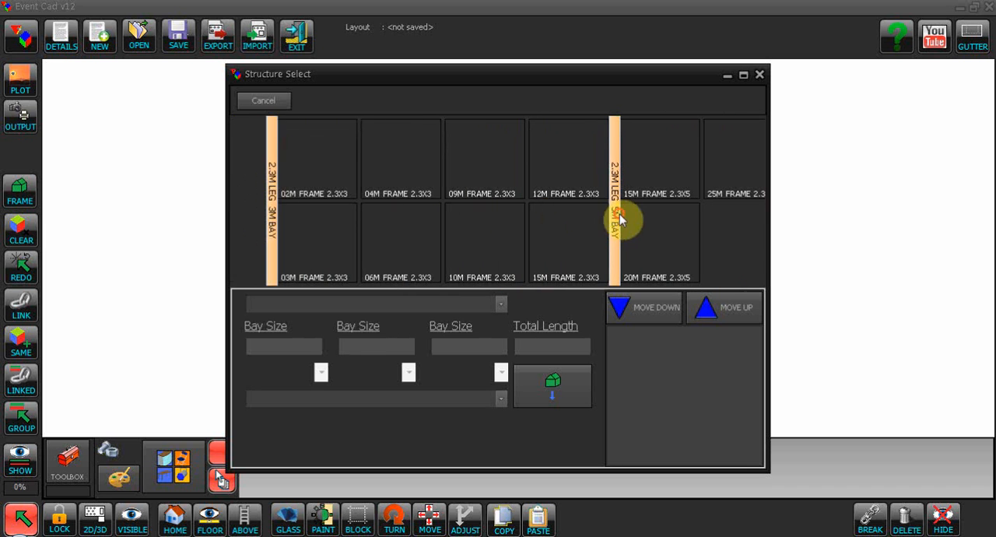
- Choose the 12M FRAME 2.3X3 structure with a length of 21000 and 12M X 3M FIRST BAY 2.3M as its start
{"action": "left_click", "coordinate": [531, 181]}
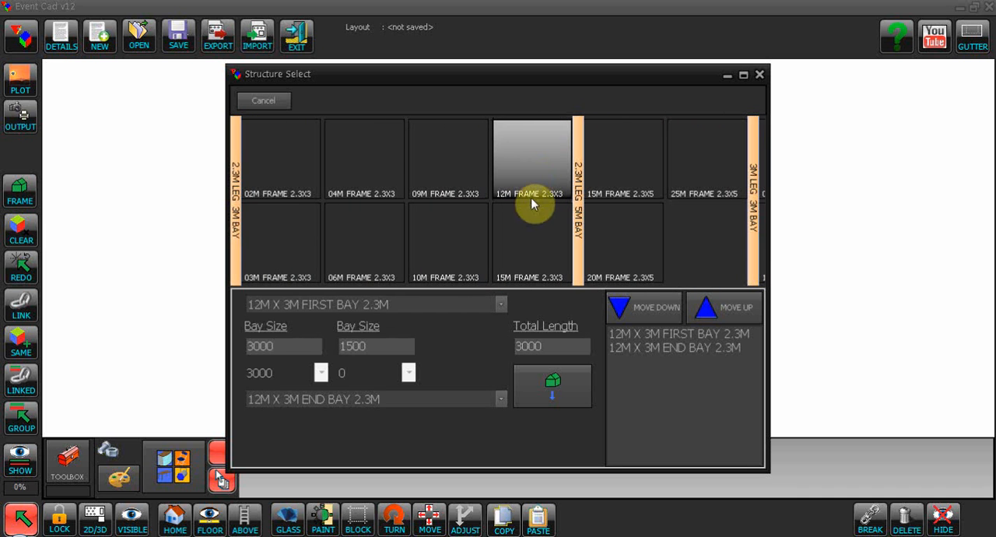
{"action": "left_click", "coordinate": [273, 373]}
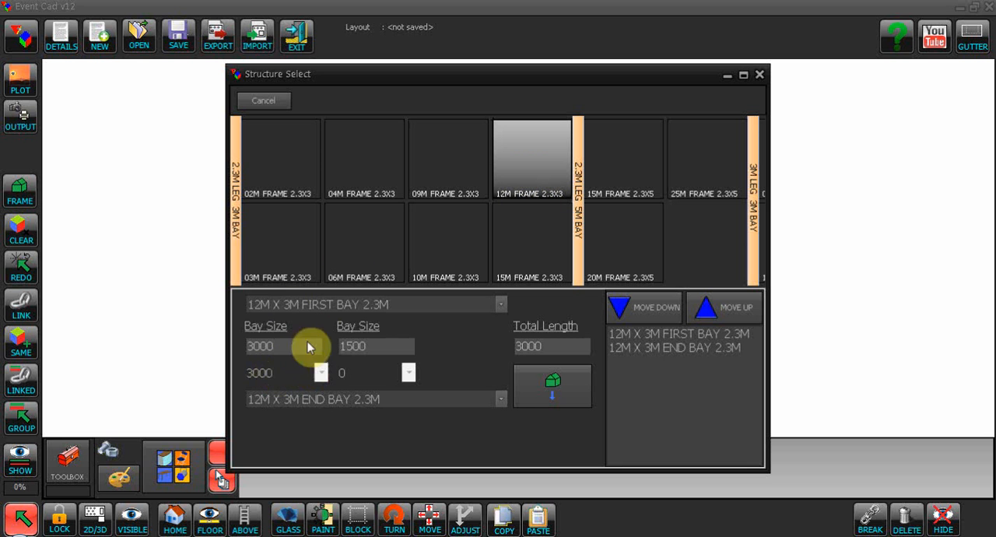
{"action": "left_click", "coordinate": [285, 374]}
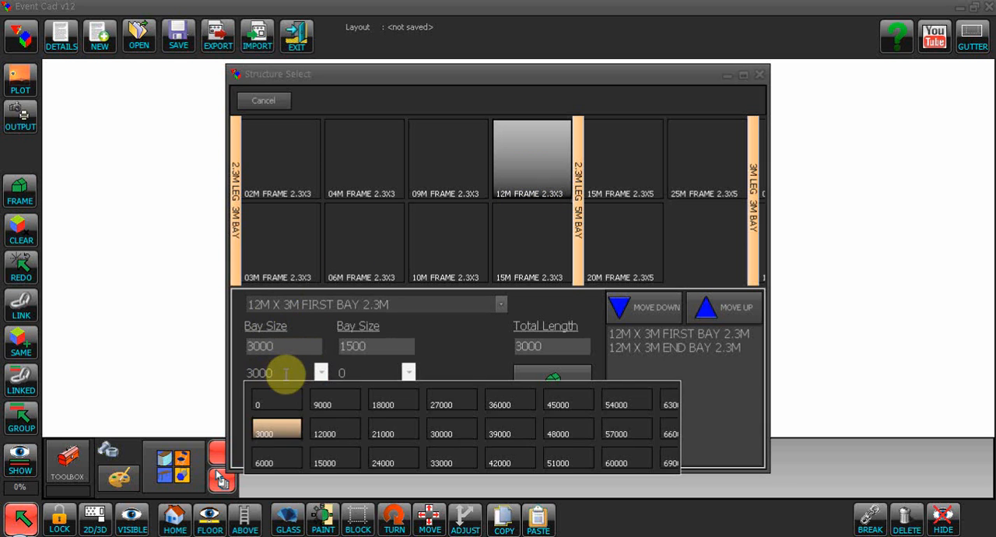
{"action": "left_click", "coordinate": [406, 435]}
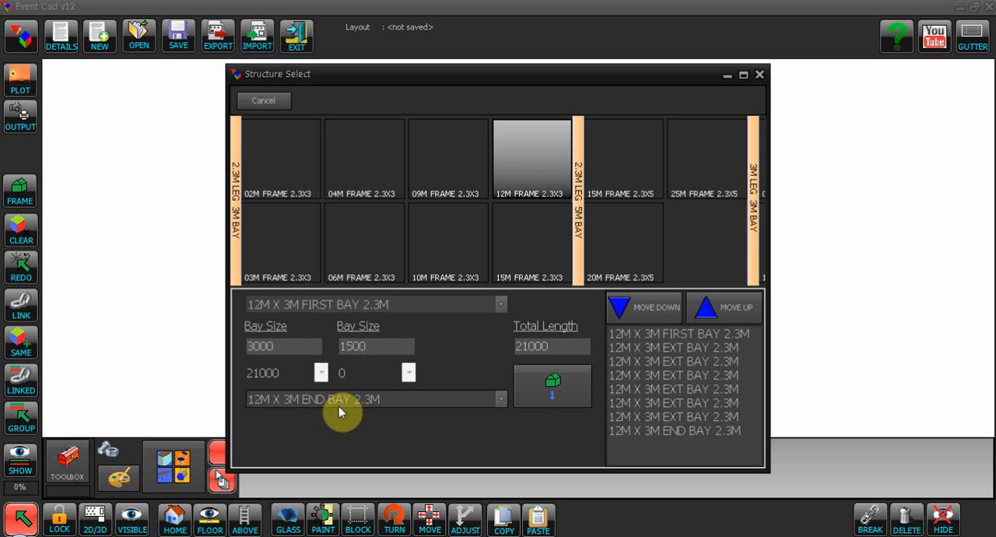
{"action": "left_click", "coordinate": [501, 304]}
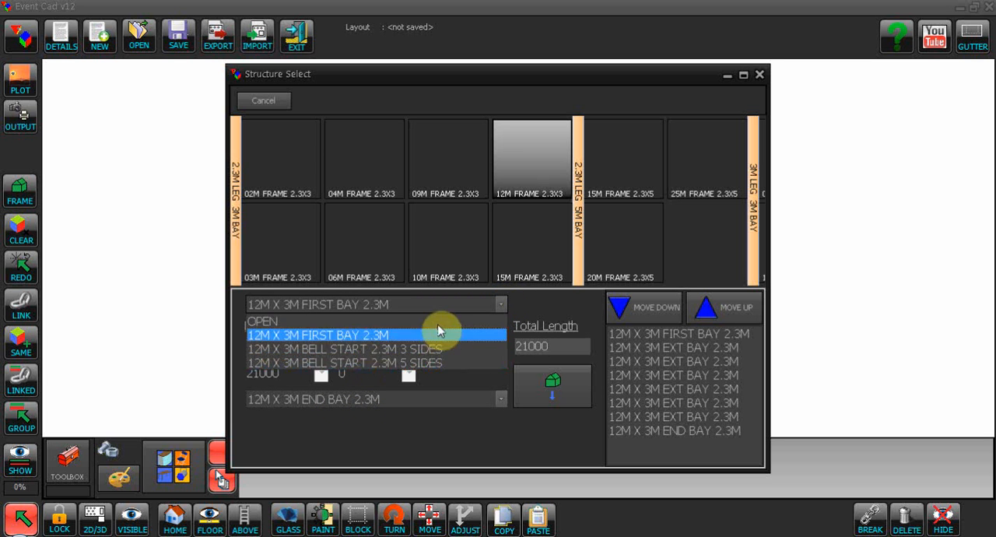
{"action": "left_click", "coordinate": [355, 335]}
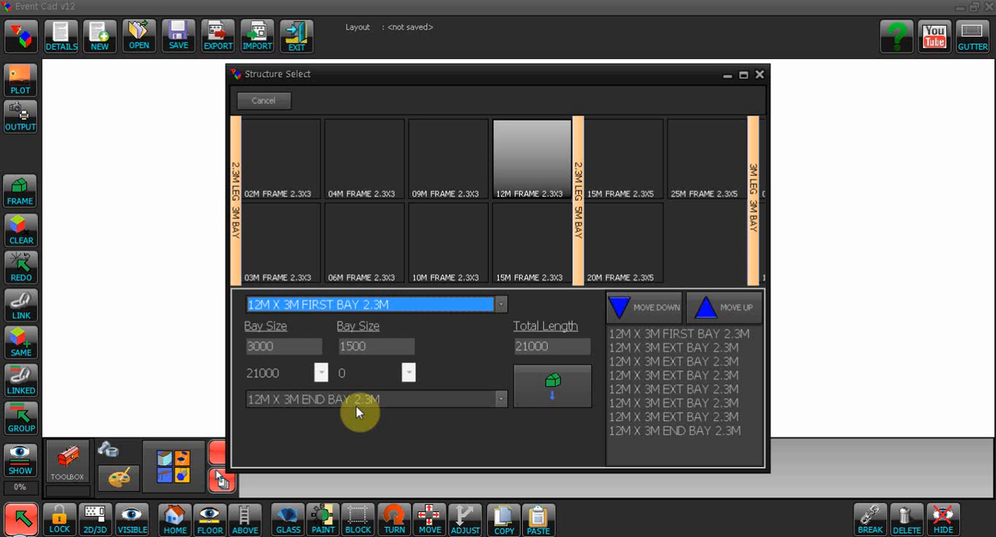
- Place the configured frame roughly centred over the green dashed cross and deselect it
{"action": "left_click", "coordinate": [553, 384]}
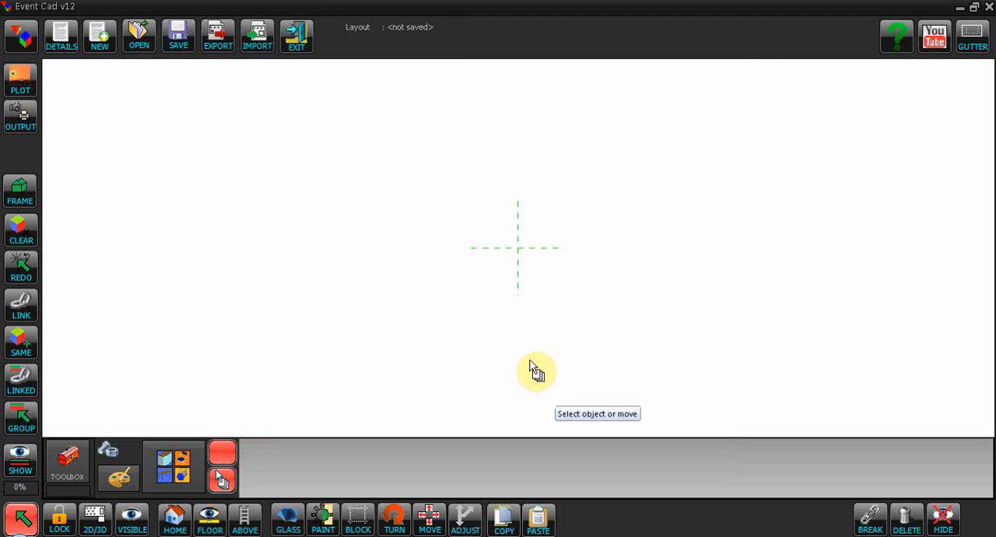
{"action": "left_click", "coordinate": [411, 190]}
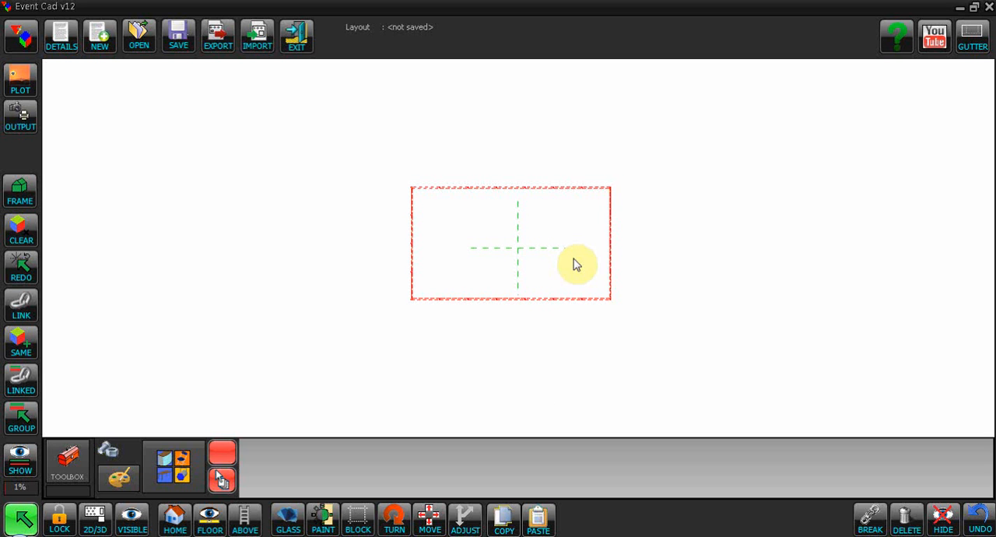
{"action": "mouse_move", "coordinate": [413, 192]}
{"action": "left_mouse_down"}
{"action": "mouse_move", "coordinate": [423, 196]}
{"action": "mouse_move", "coordinate": [418, 188]}
{"action": "left_mouse_up"}
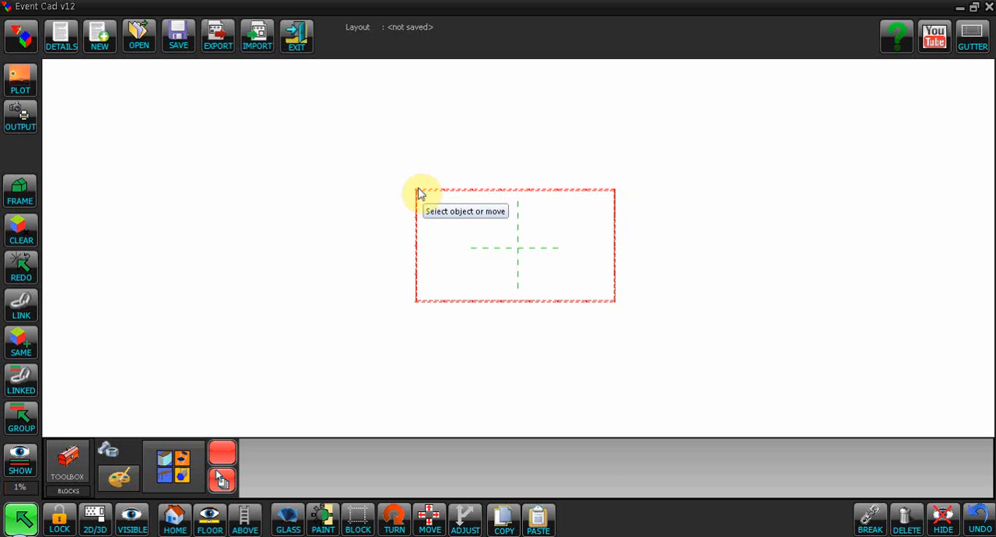
{"action": "left_click", "coordinate": [21, 523]}
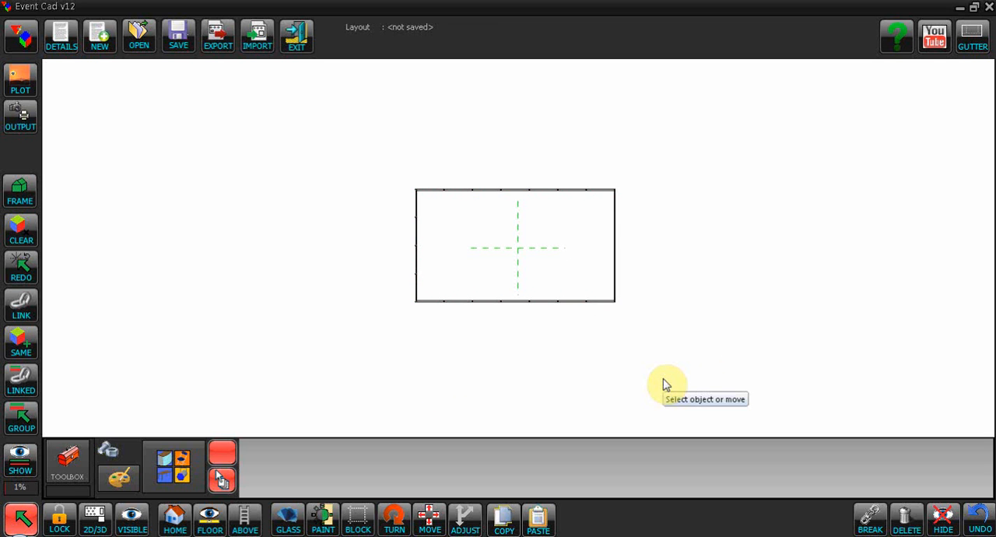
- Start a dining layout and set its starting position just inside the frame's upper-left corner
{"action": "mouse_move", "coordinate": [665, 384]}
{"action": "left_mouse_down"}
{"action": "mouse_move", "coordinate": [776, 252]}
{"action": "mouse_move", "coordinate": [894, 371]}
{"action": "mouse_move", "coordinate": [374, 368]}
{"action": "mouse_move", "coordinate": [366, 379]}
{"action": "mouse_move", "coordinate": [678, 383]}
{"action": "mouse_move", "coordinate": [676, 400]}
{"action": "mouse_move", "coordinate": [702, 403]}
{"action": "mouse_move", "coordinate": [418, 363]}
{"action": "mouse_move", "coordinate": [710, 390]}
{"action": "mouse_move", "coordinate": [694, 390]}
{"action": "left_mouse_up"}
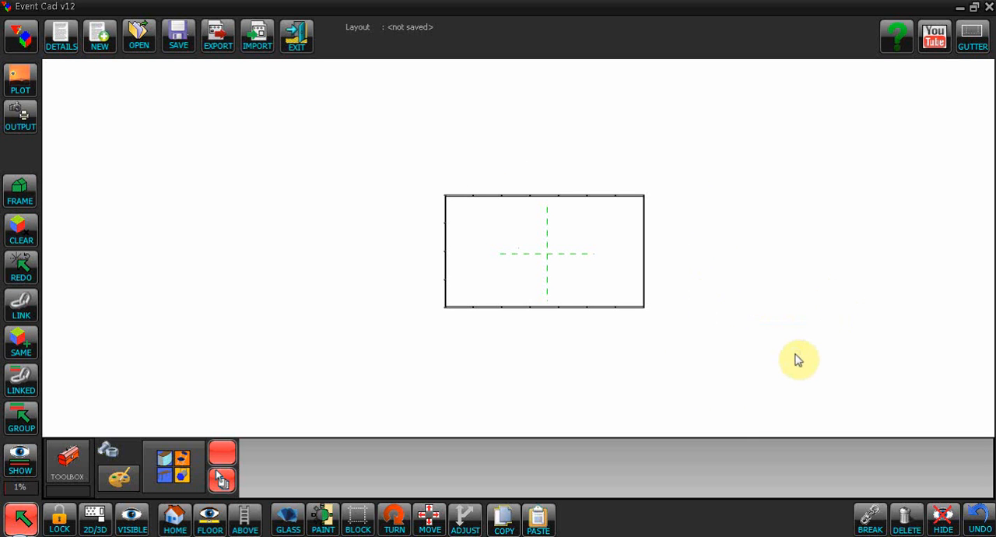
{"action": "scroll", "coordinate": [793, 298], "scroll_direction": "up", "scroll_amount": 10}
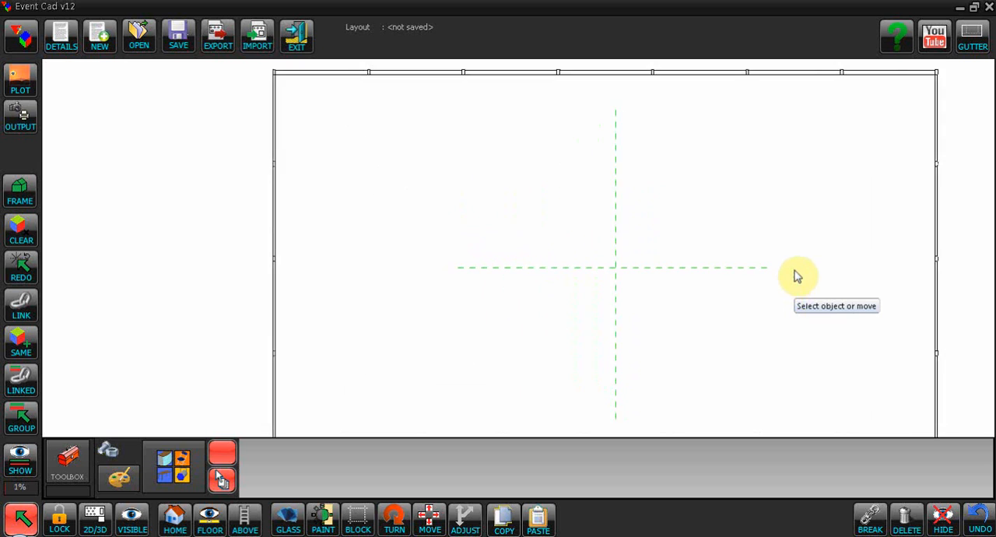
{"action": "scroll", "coordinate": [795, 279], "scroll_direction": "down", "scroll_amount": 2}
{"action": "scroll", "coordinate": [795, 285], "scroll_direction": "down", "scroll_amount": 1}
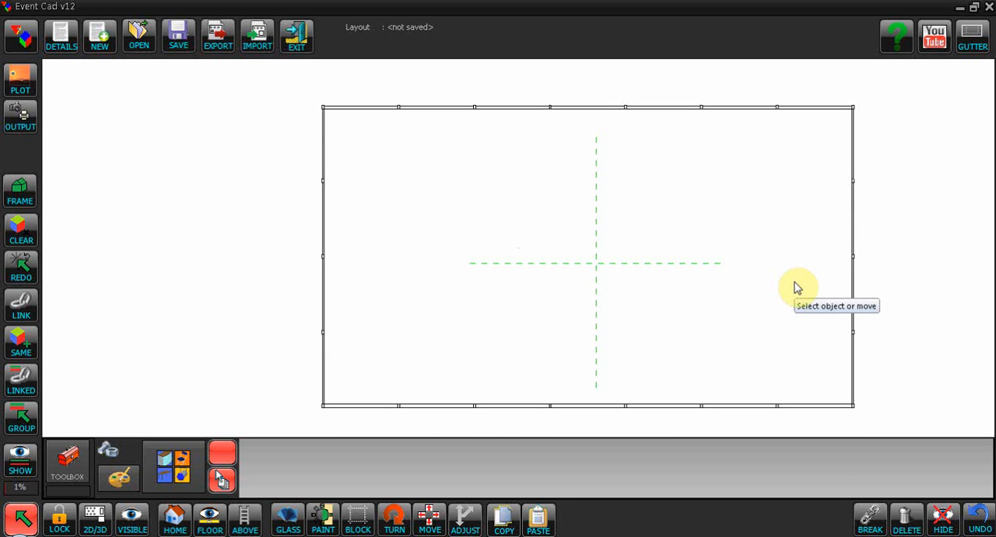
{"action": "left_click_drag", "start_coordinate": [793, 326], "coordinate": [716, 323]}
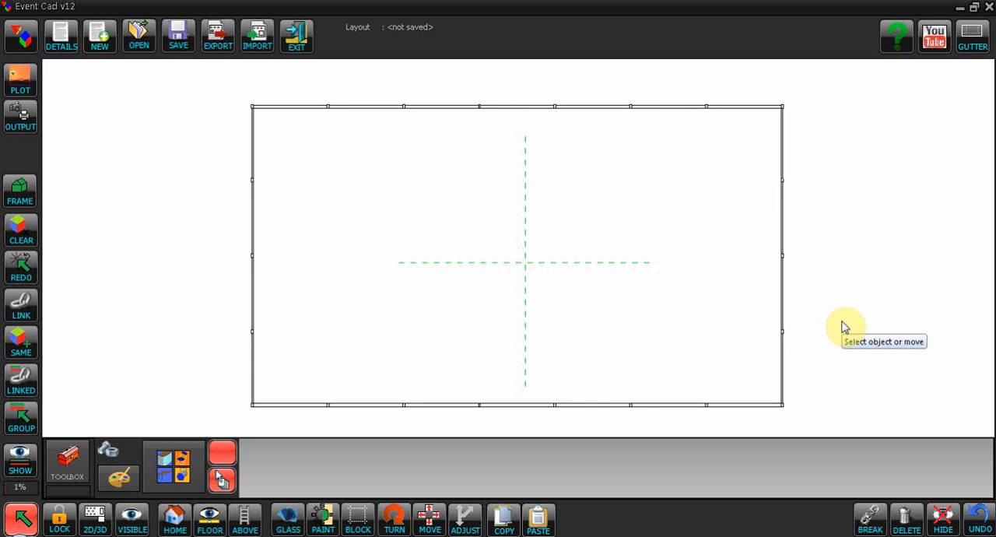
{"action": "left_click", "coordinate": [66, 465]}
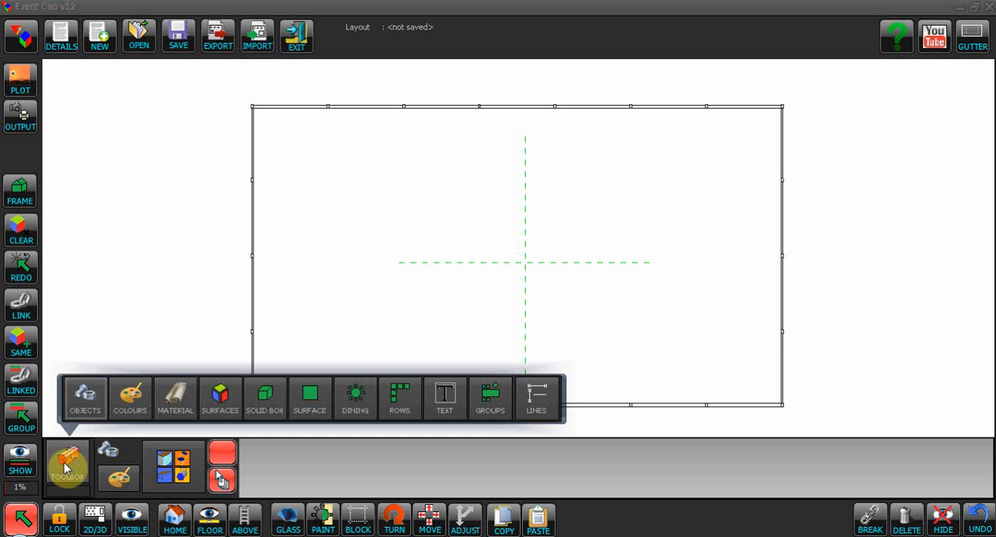
{"action": "left_click", "coordinate": [360, 411]}
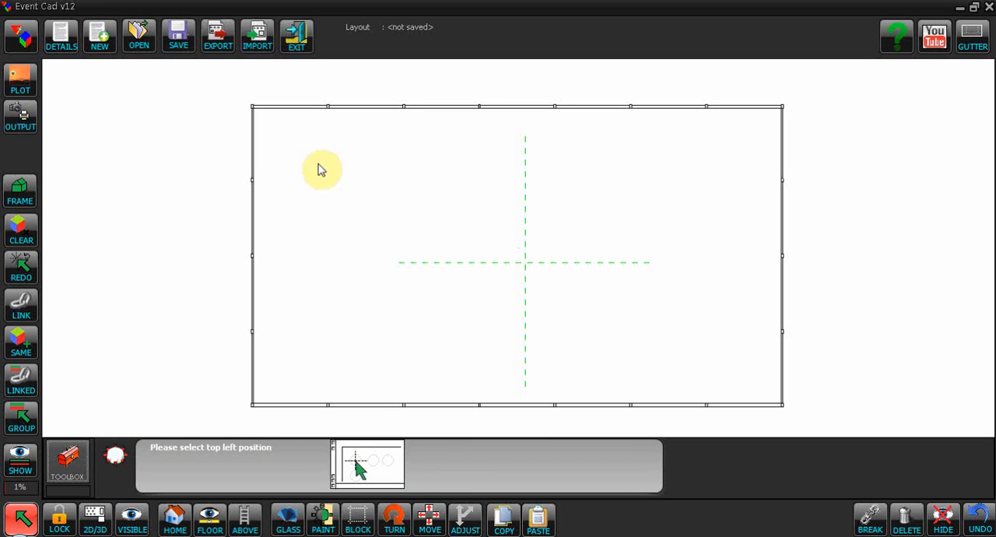
{"action": "left_click", "coordinate": [288, 150]}
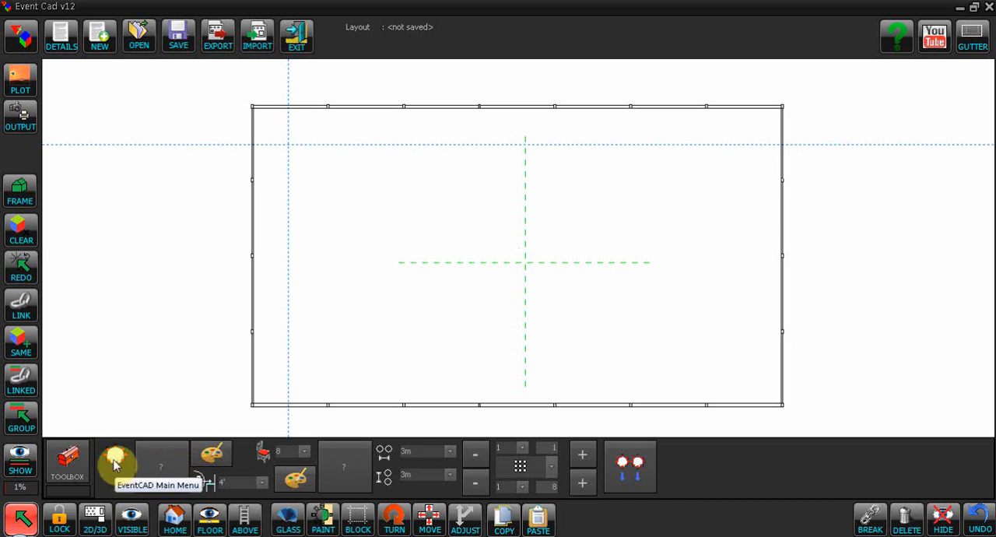
- Assign the 5' Covered table and Banquet-Gold chairs to the dining layout
{"action": "left_click", "coordinate": [161, 470]}
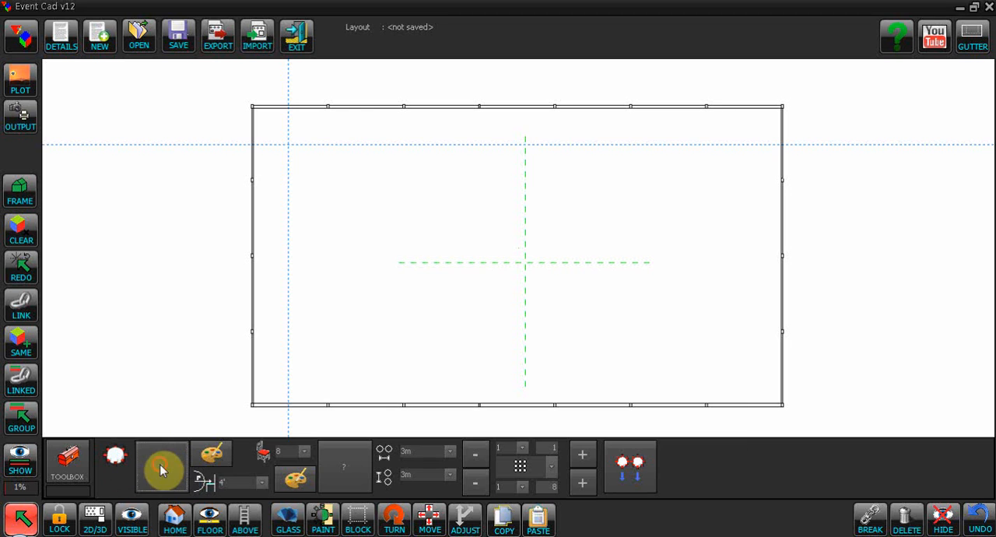
{"action": "left_click", "coordinate": [529, 234]}
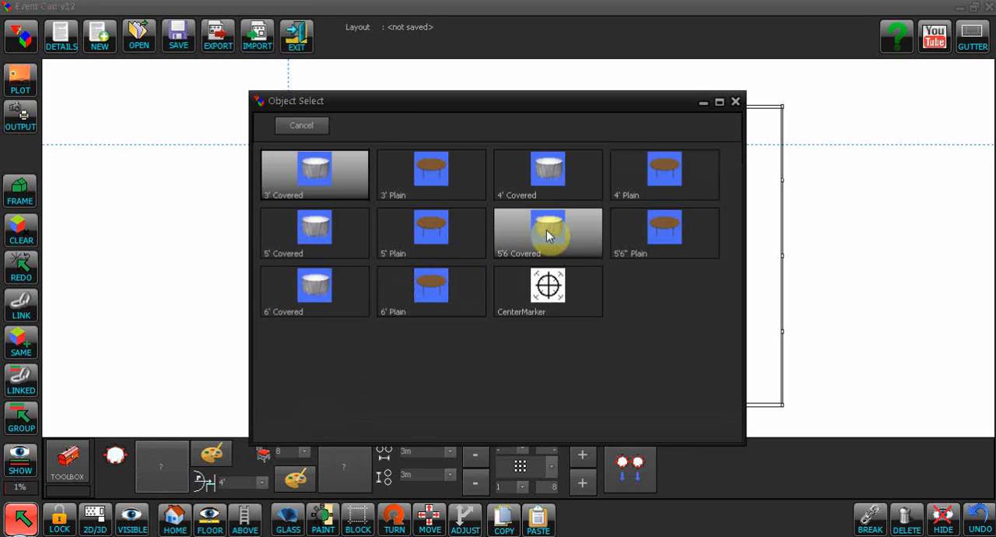
{"action": "left_click", "coordinate": [336, 233]}
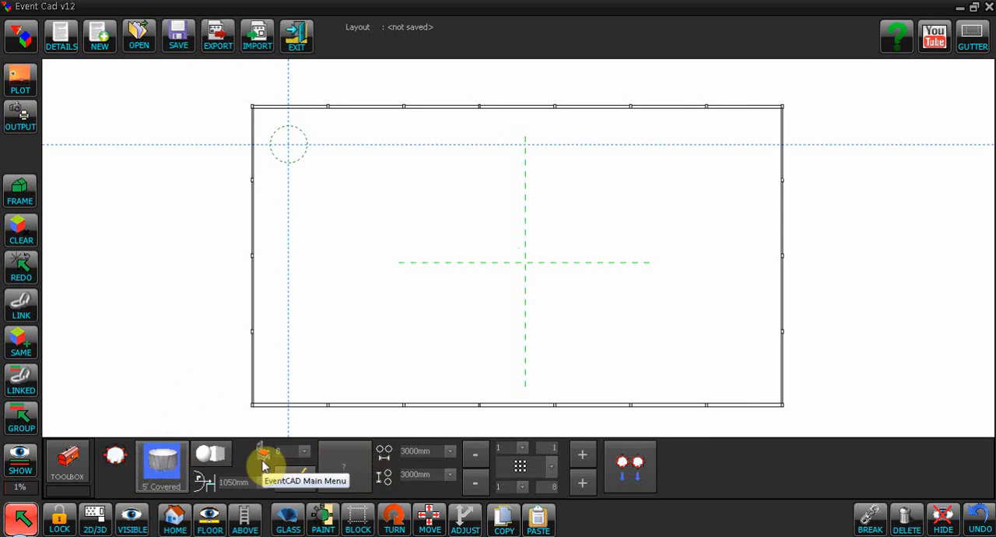
{"action": "left_click", "coordinate": [349, 475]}
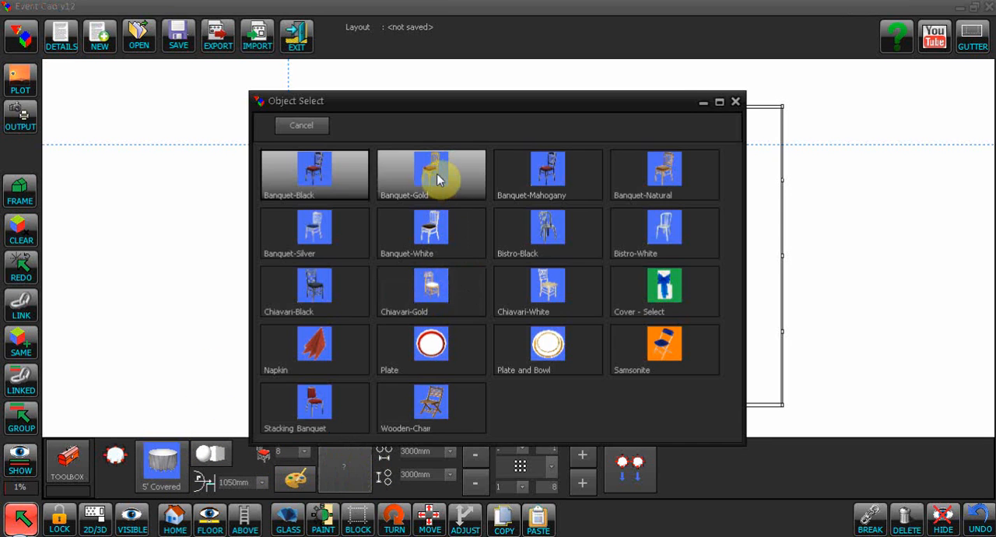
{"action": "left_click", "coordinate": [434, 176]}
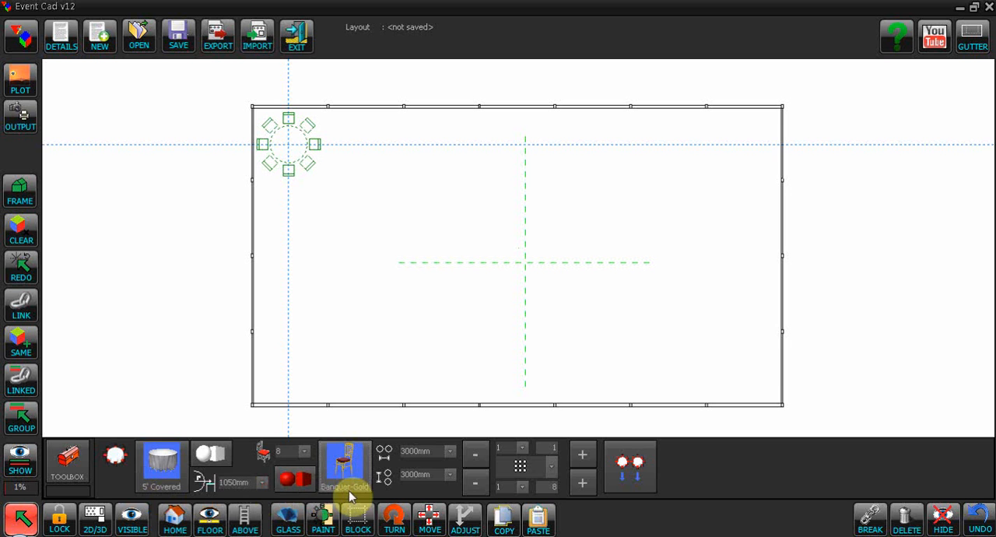
- Set the distance from table centre to chair to 1100 and re-place the layout's starting position near the frame's upper-left corner
{"action": "left_click", "coordinate": [290, 455]}
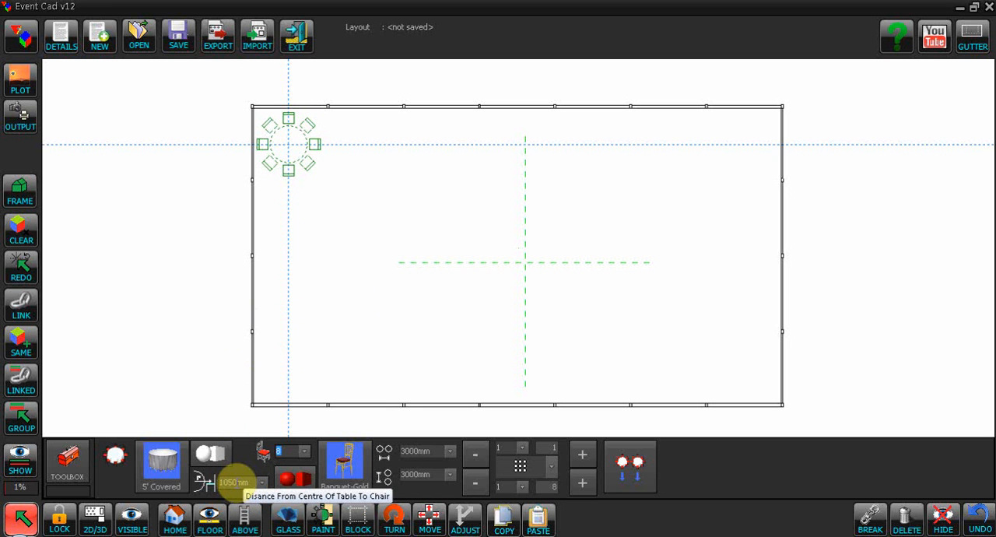
{"action": "left_click", "coordinate": [235, 481]}
{"action": "type", "text": "110"}
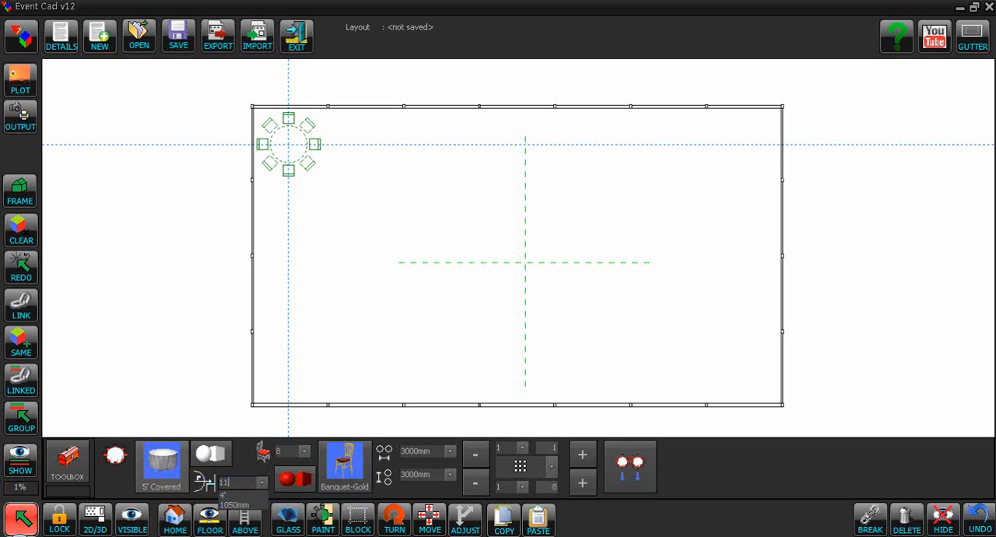
{"action": "type", "text": "0"}
{"action": "left_click", "coordinate": [291, 151]}
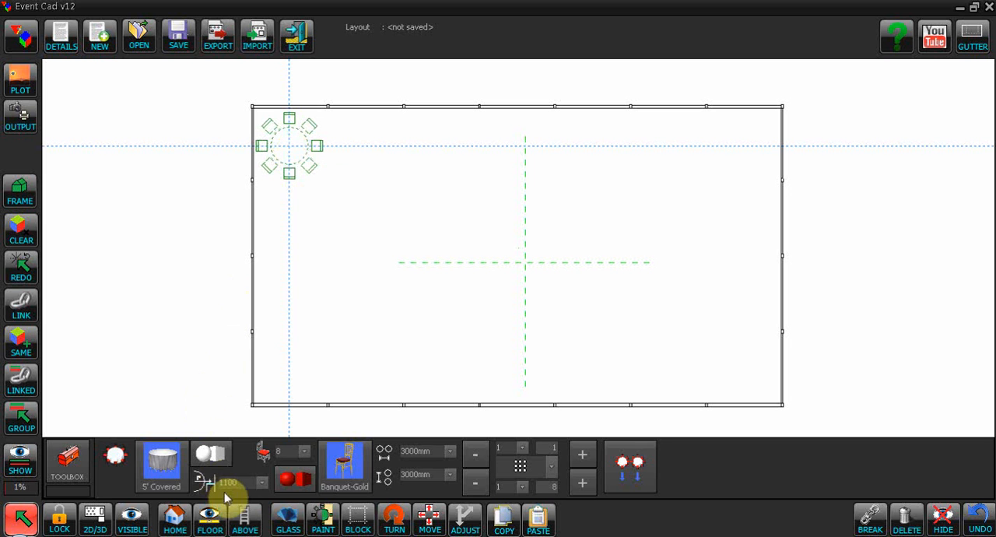
- Set the distance from table centre to chair to 950 and re-place the layout's starting position near the frame's upper-left corner
{"action": "left_click_drag", "start_coordinate": [228, 483], "coordinate": [201, 483]}
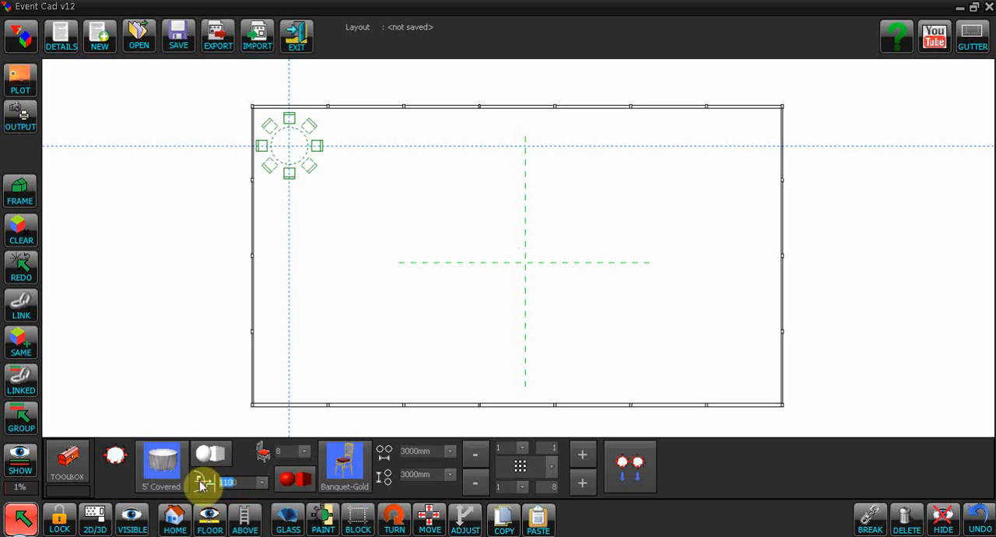
{"action": "type", "text": "9500"}
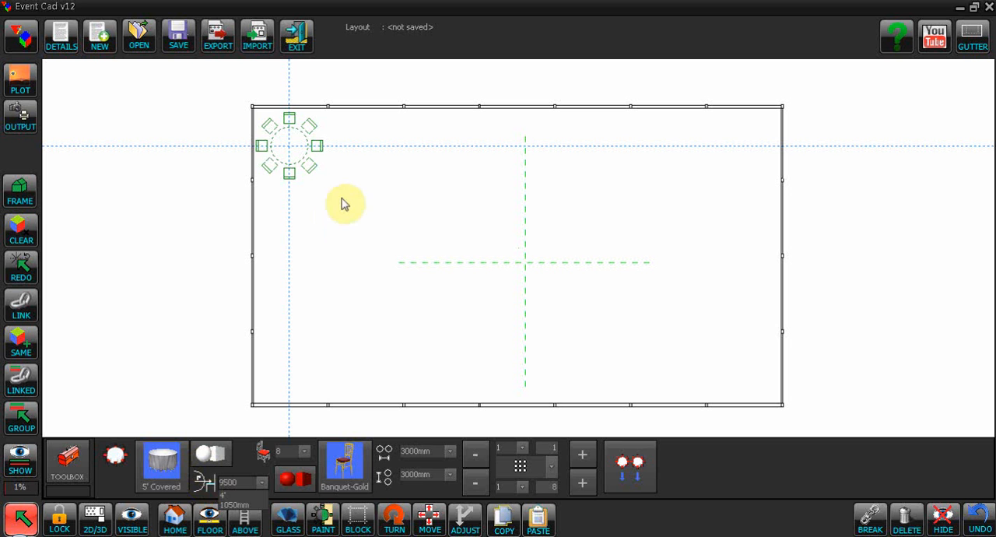
{"action": "key", "text": "BackSpace"}
{"action": "left_click", "coordinate": [310, 159]}
{"action": "left_click", "coordinate": [287, 145]}
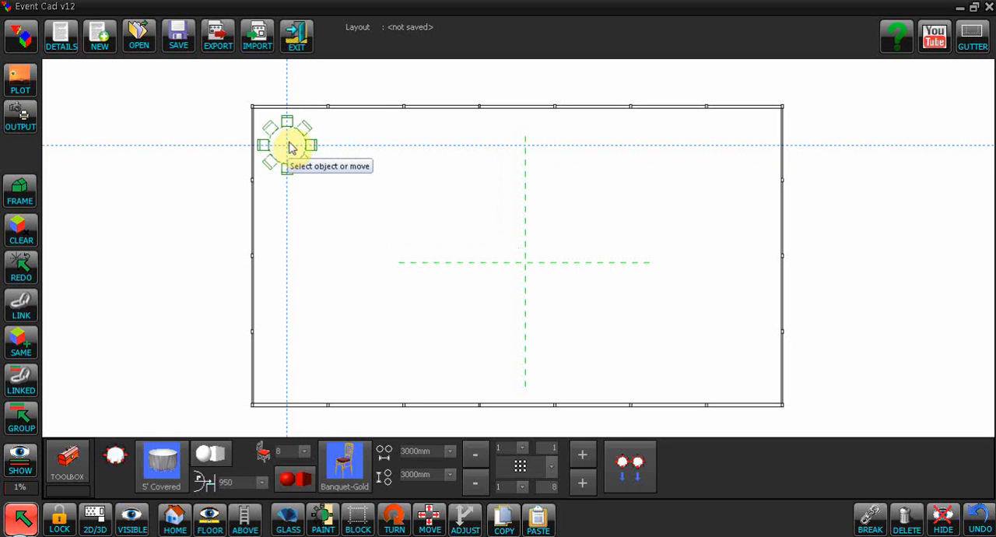
{"action": "left_click", "coordinate": [288, 142]}
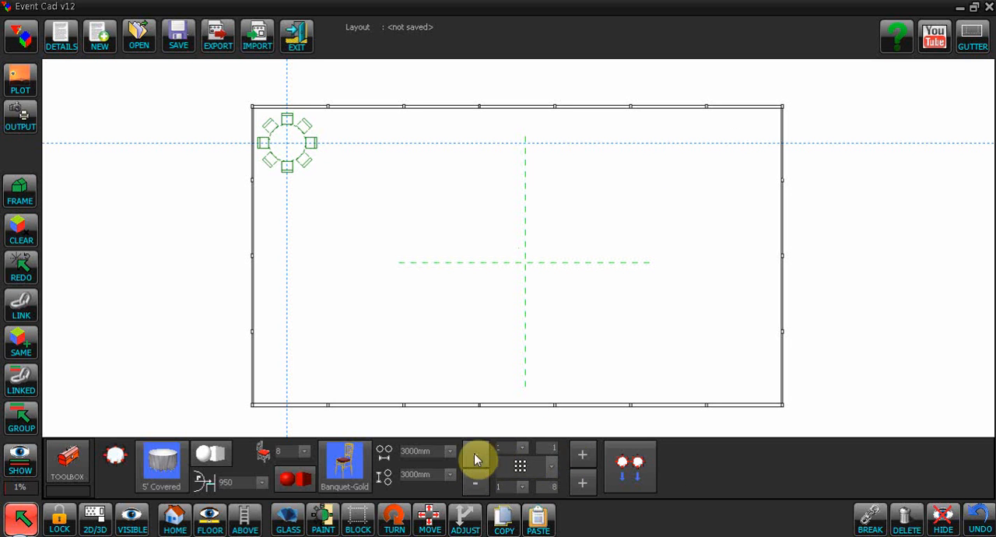
- Expand the dining layout to six tables across and four rows down inside the frame
{"action": "left_click", "coordinate": [582, 455]}
{"action": "left_click", "coordinate": [582, 454]}
{"action": "left_click", "coordinate": [584, 456]}
{"action": "left_click", "coordinate": [584, 456]}
{"action": "left_click", "coordinate": [583, 455]}
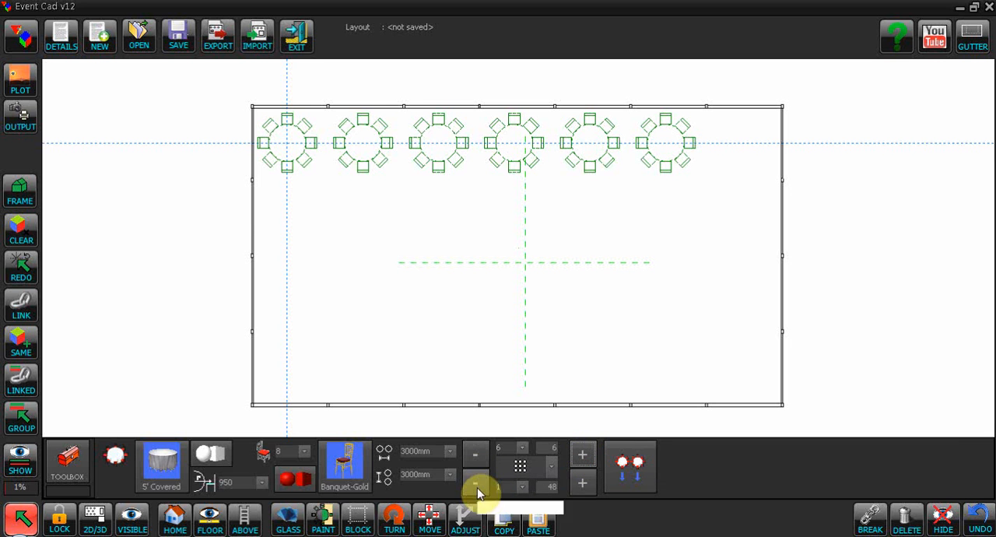
{"action": "left_click", "coordinate": [581, 485]}
{"action": "left_click", "coordinate": [580, 485]}
{"action": "left_click", "coordinate": [581, 486]}
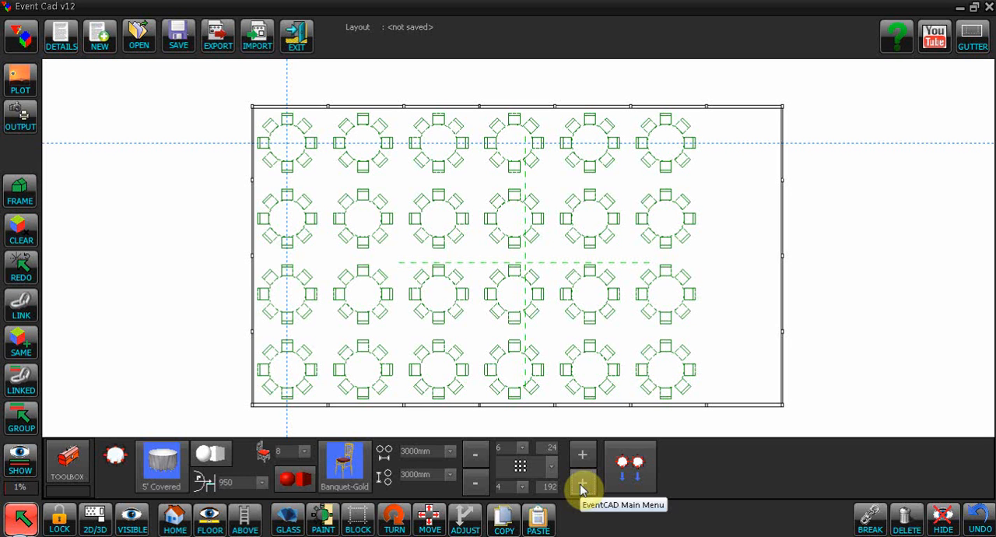
- Try removing one row and one column of tables from the layout, restoring each
{"action": "left_click", "coordinate": [475, 483]}
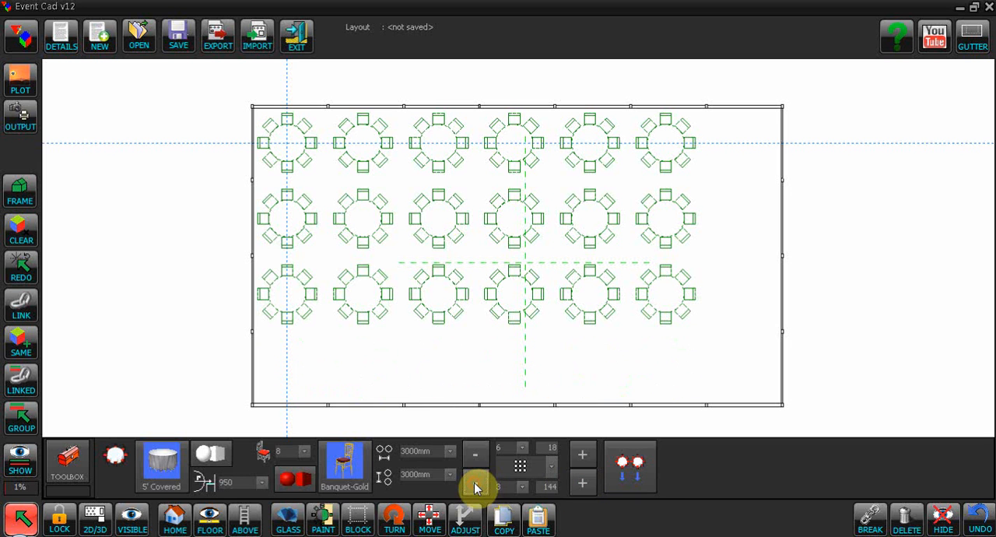
{"action": "left_click", "coordinate": [582, 483]}
{"action": "left_click", "coordinate": [476, 458]}
{"action": "left_click", "coordinate": [581, 459]}
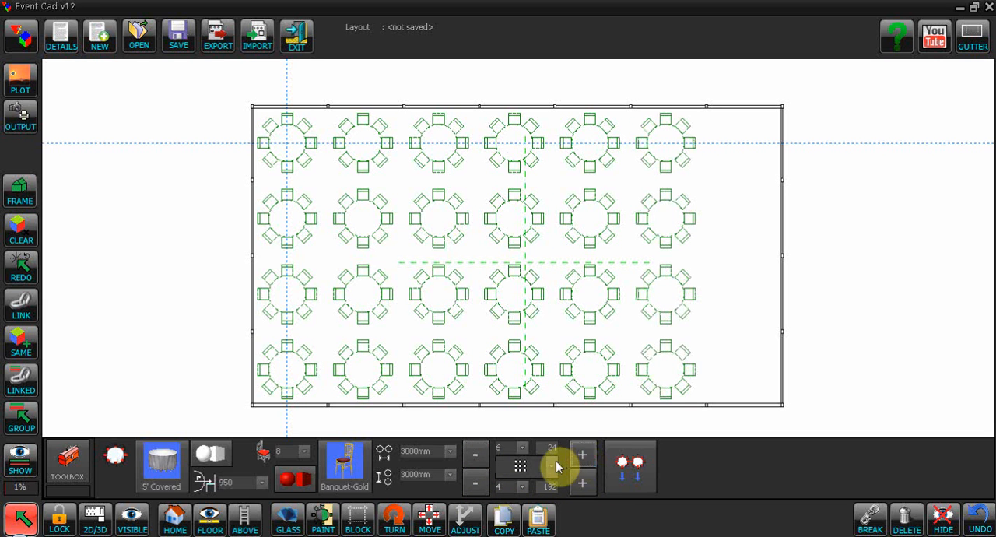
- Try the Right Offset and Offset Both table arrangements, and settle on Inner Offset
{"action": "left_click", "coordinate": [553, 467]}
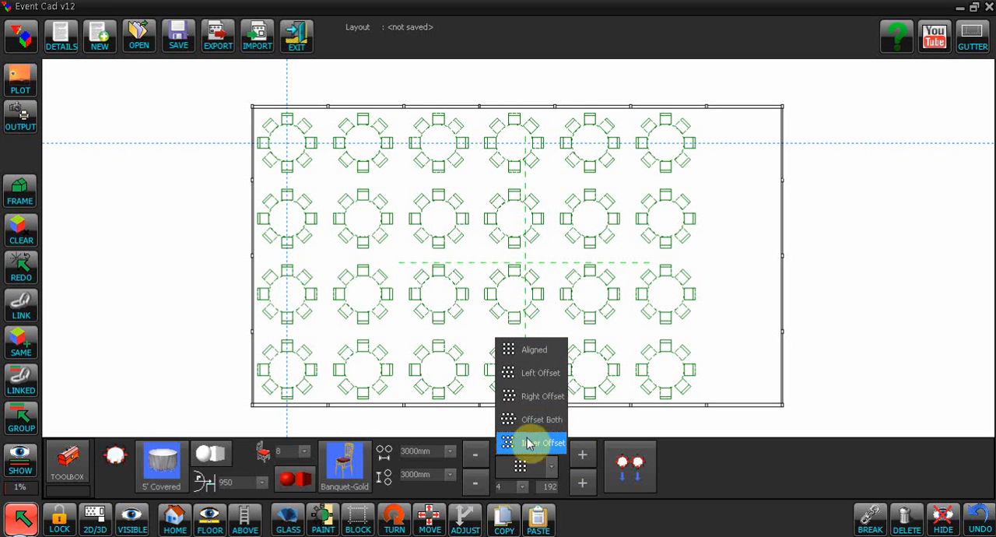
{"action": "left_click", "coordinate": [525, 397]}
{"action": "left_click", "coordinate": [548, 467]}
{"action": "left_click", "coordinate": [522, 421]}
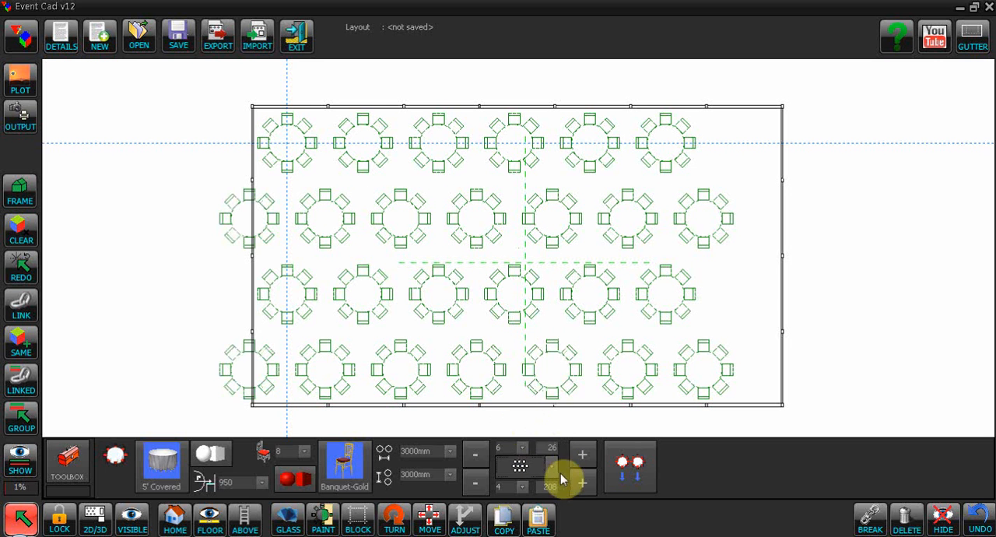
{"action": "left_click", "coordinate": [532, 459]}
{"action": "left_click", "coordinate": [530, 443]}
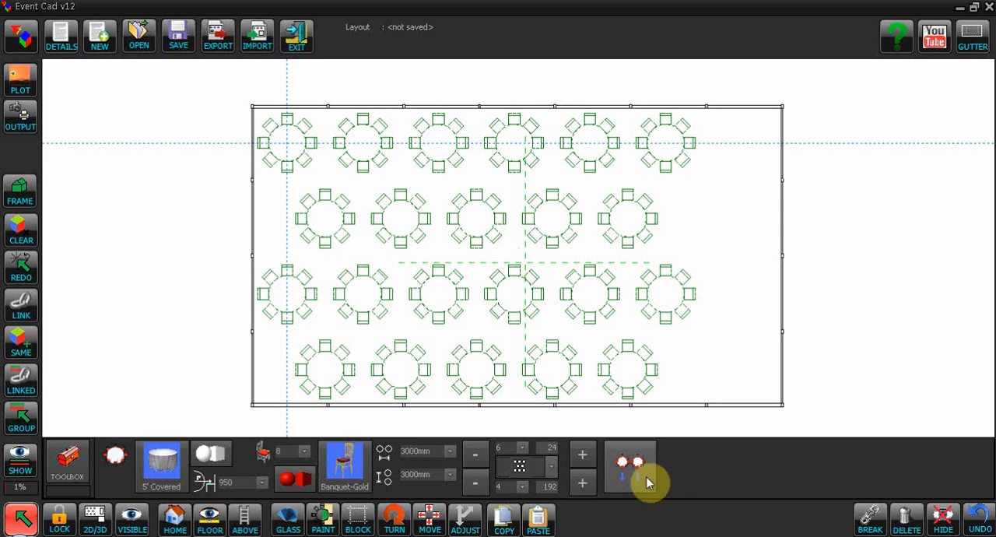
- Reduce the layout to five tables across, add the displayed tables and chairs to the plan and deselect them
{"action": "left_click", "coordinate": [477, 457]}
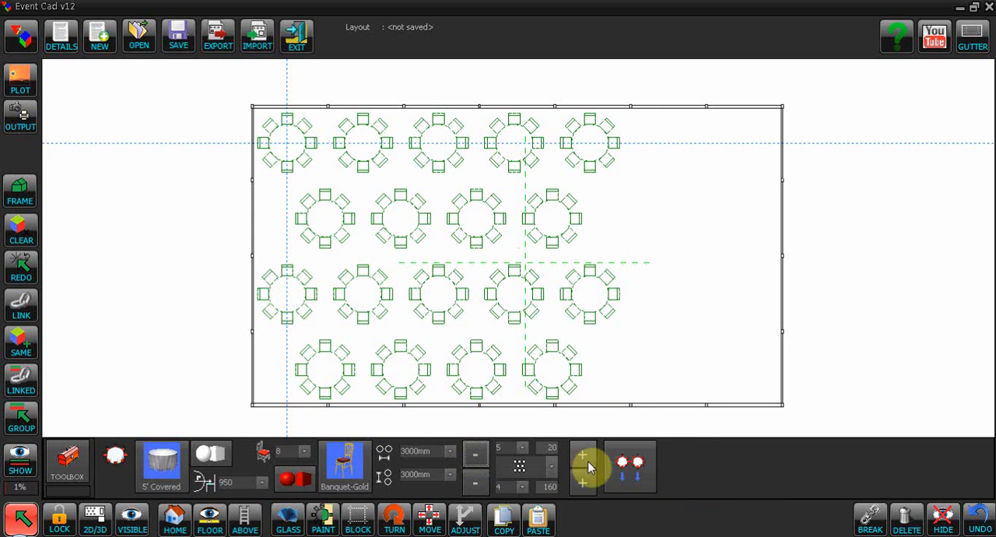
{"action": "left_click", "coordinate": [636, 469]}
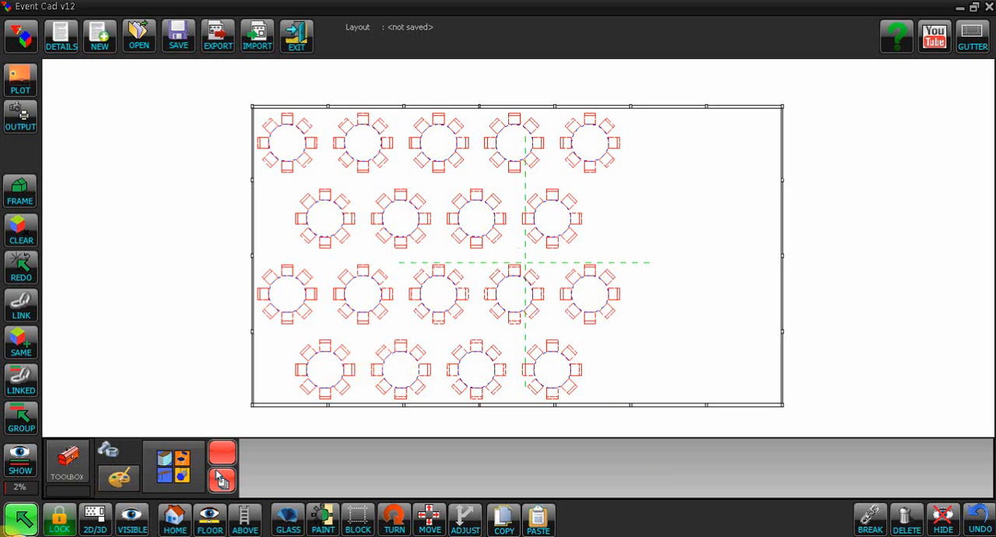
{"action": "left_click", "coordinate": [22, 520]}
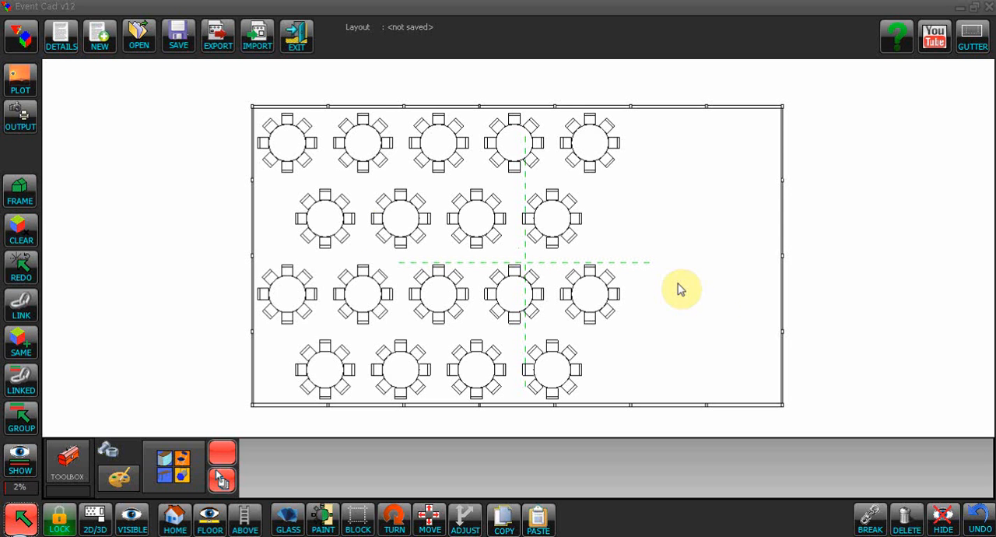
- Start a solid box with dimensions X 20', Y 1" and Z 24'
{"action": "left_click", "coordinate": [71, 462]}
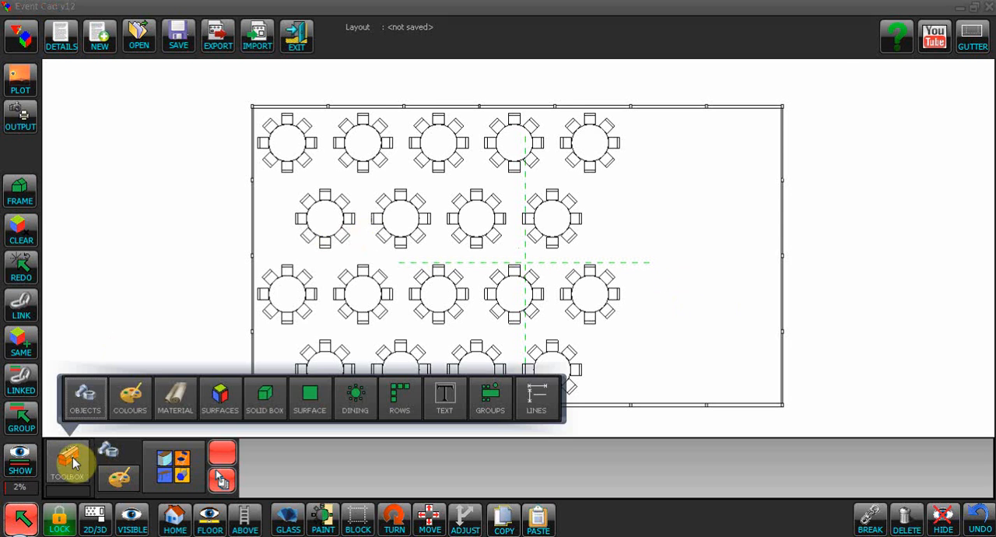
{"action": "left_click", "coordinate": [272, 409]}
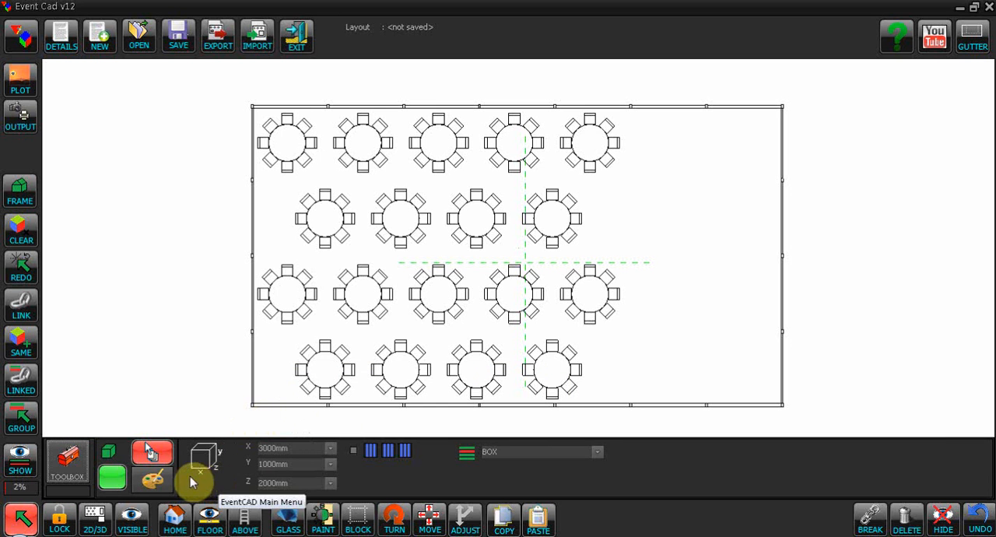
{"action": "left_click", "coordinate": [295, 449]}
{"action": "type", "text": "20"}
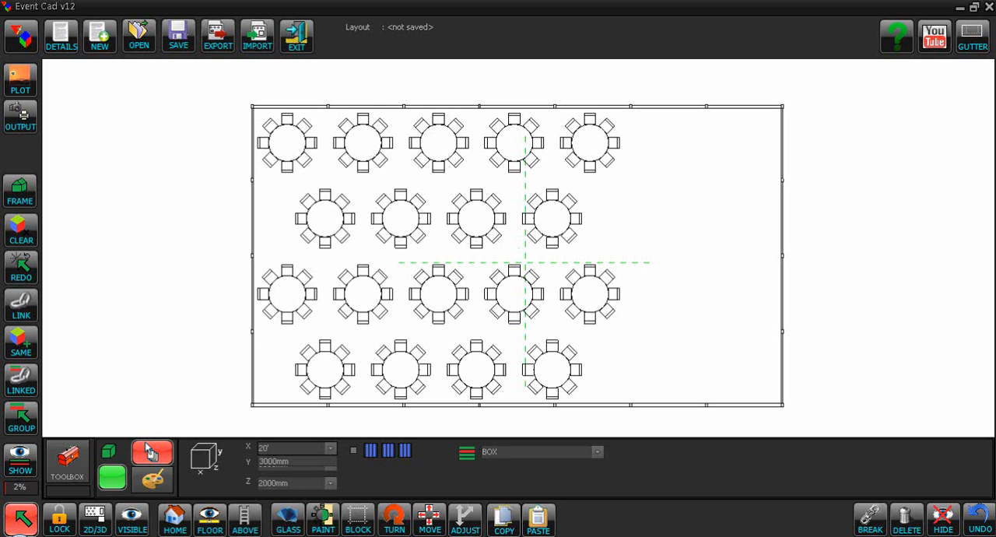
{"action": "left_click", "coordinate": [203, 452]}
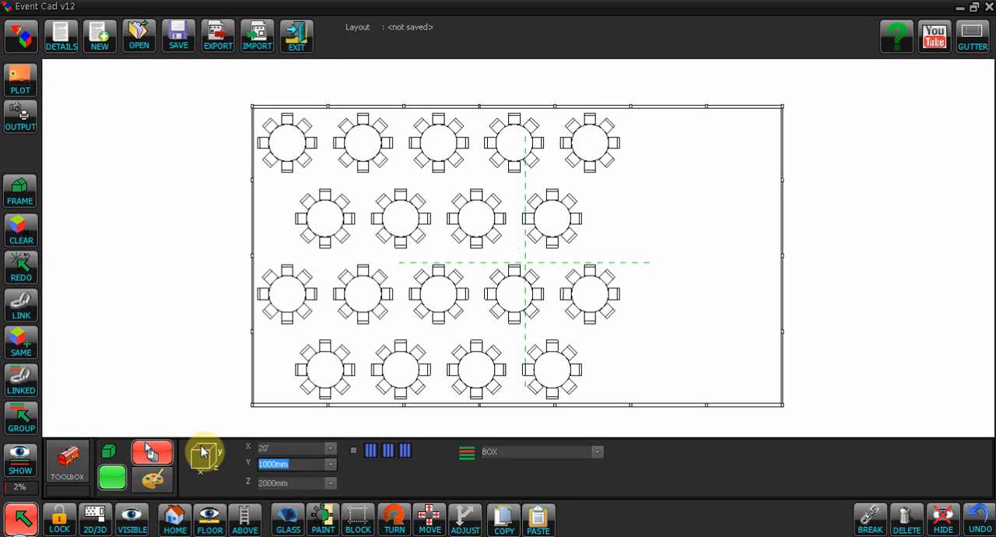
{"action": "type", "text": "25"}
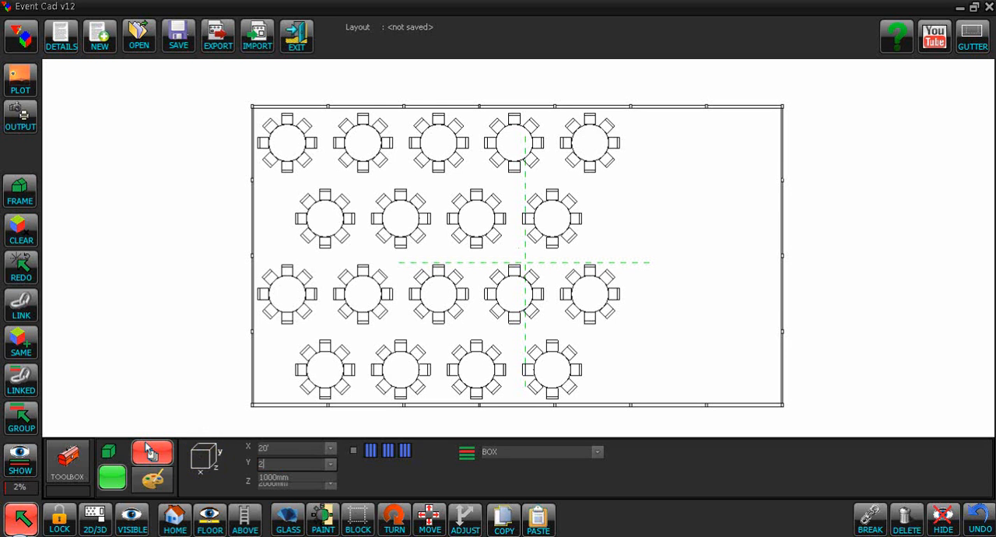
{"action": "key", "text": "BackSpace"}
{"action": "key", "text": "BackSpace"}
{"action": "type", "text": "1"}
{"action": "type", "text": "'"}
{"action": "key", "text": "Tab"}
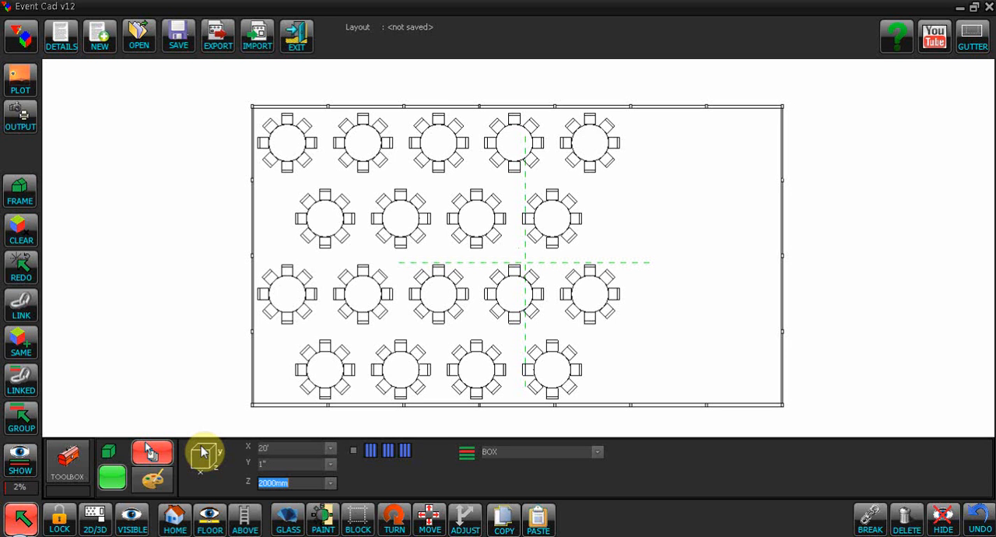
{"action": "type", "text": "24'"}
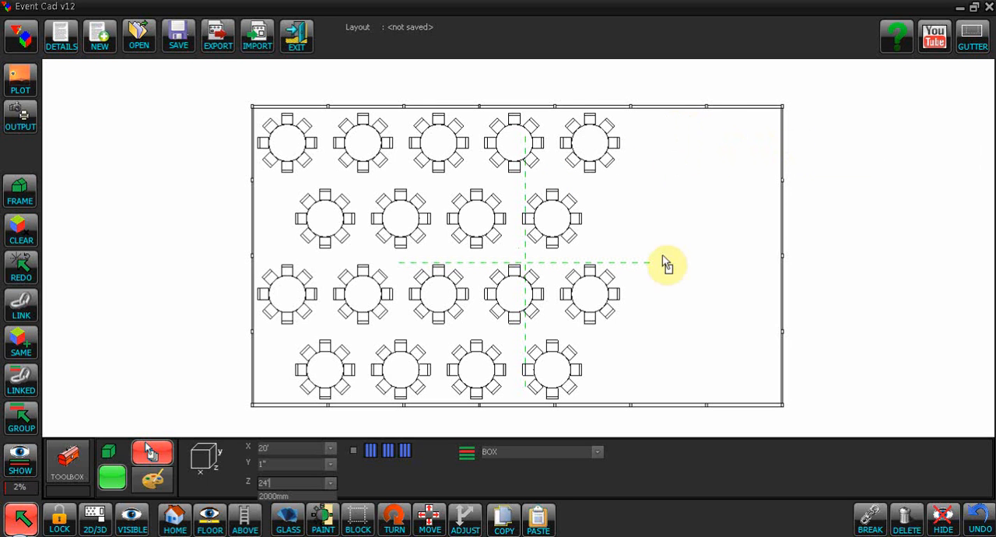
- Assign the DANCE FLOOR type to the solid box and enable the checkbox option beside its dimensions
{"action": "left_click", "coordinate": [539, 451]}
{"action": "left_click", "coordinate": [598, 452]}
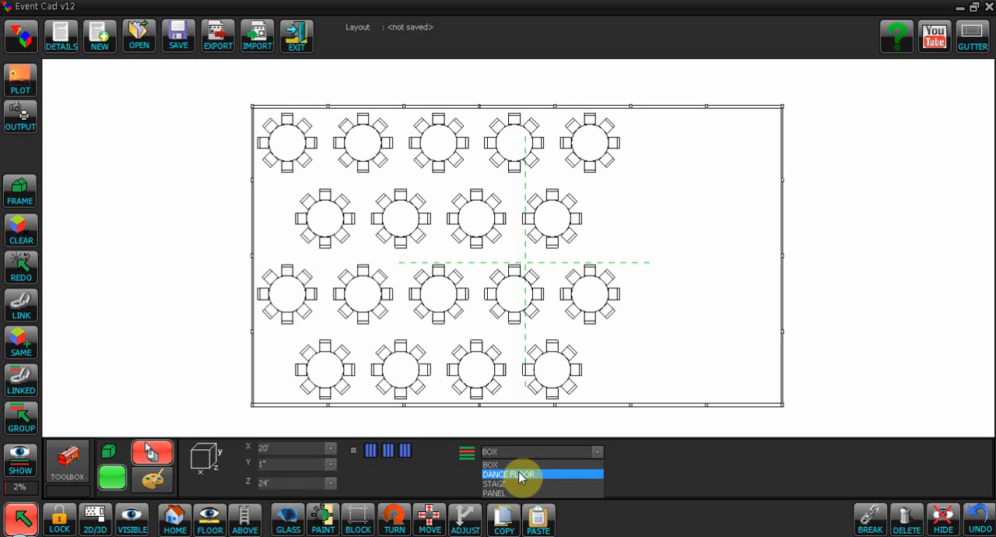
{"action": "left_click", "coordinate": [520, 477]}
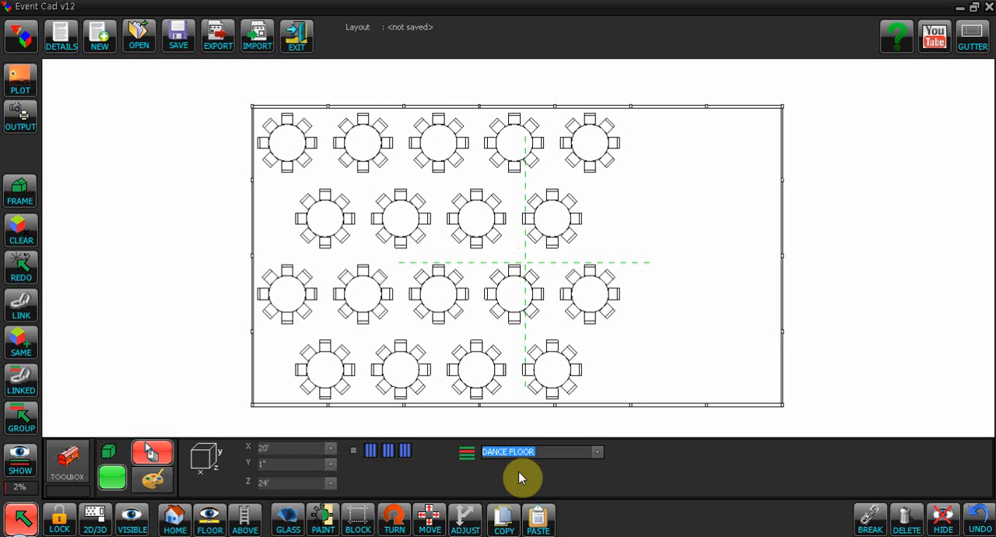
{"action": "left_click", "coordinate": [354, 454]}
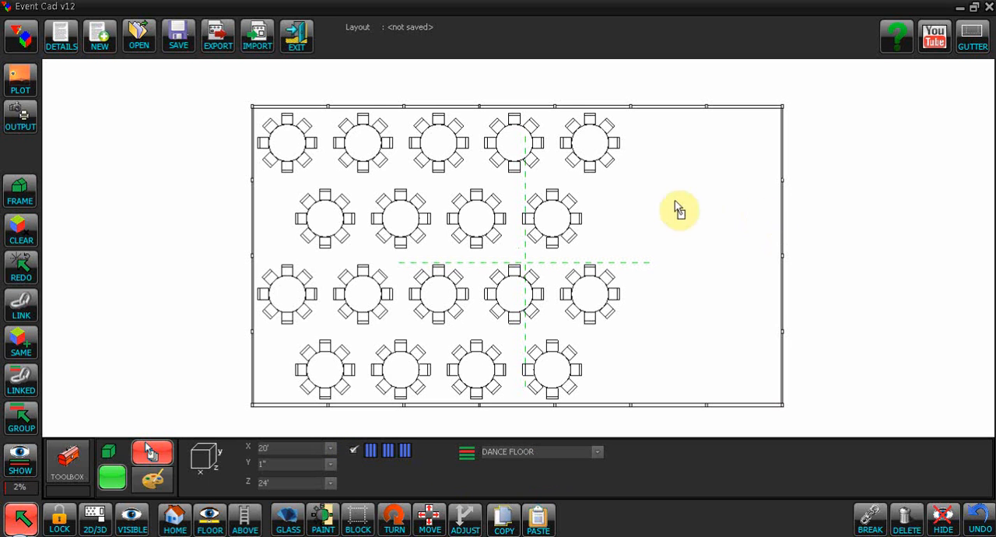
- Place the dance floor in the empty area and move it between the tables and the frame's right wall
{"action": "left_click", "coordinate": [654, 182]}
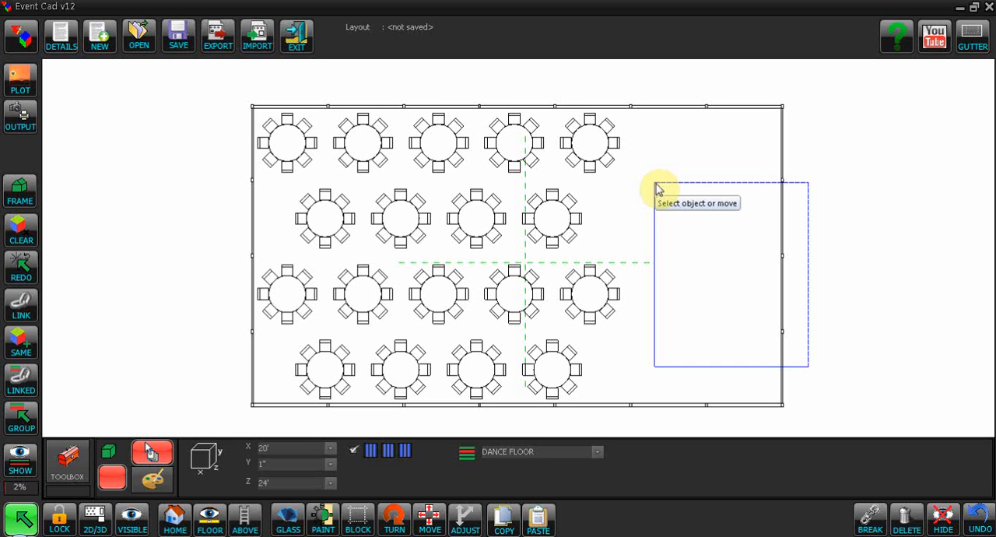
{"action": "left_click", "coordinate": [656, 187]}
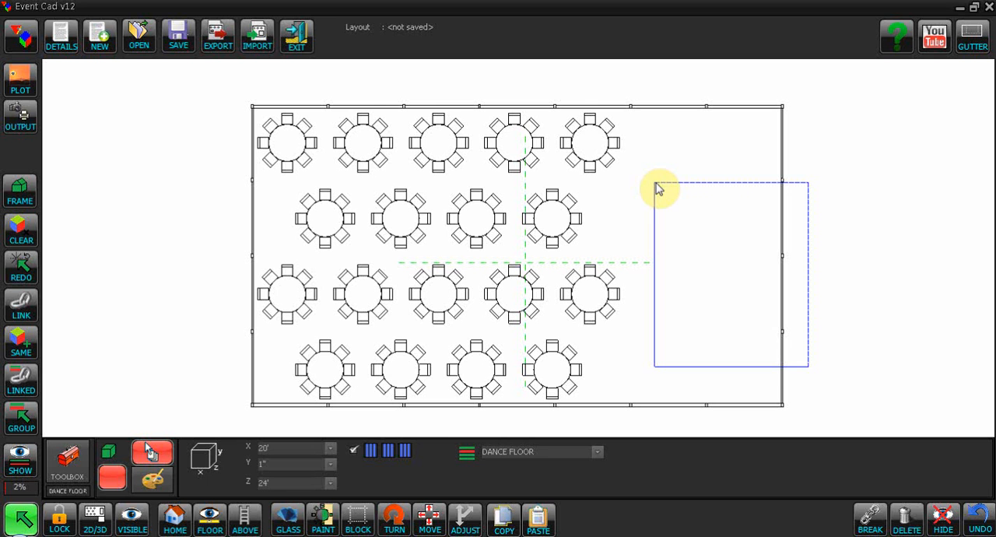
{"action": "left_click_drag", "start_coordinate": [656, 187], "coordinate": [629, 170]}
{"action": "left_click", "coordinate": [627, 165]}
{"action": "left_click", "coordinate": [691, 245]}
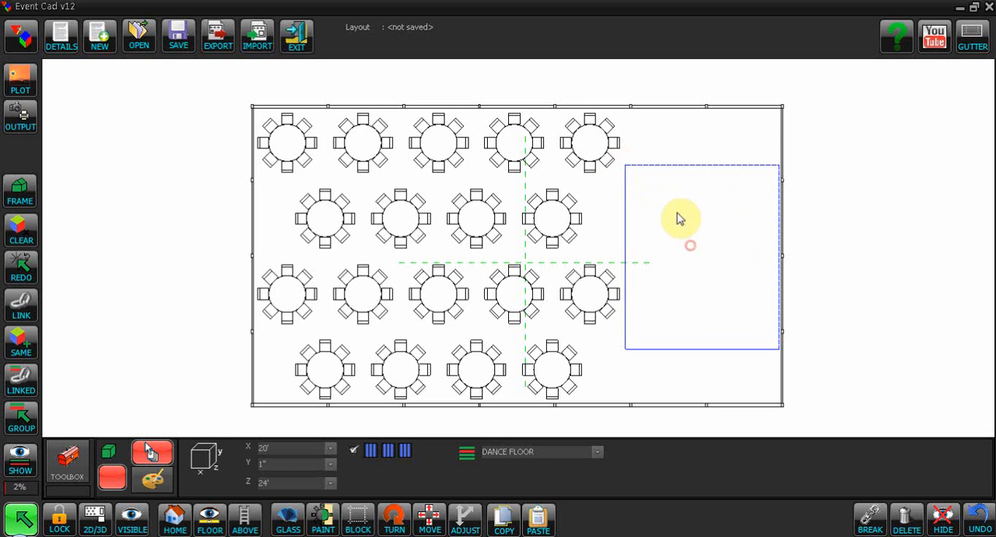
{"action": "left_click", "coordinate": [709, 266]}
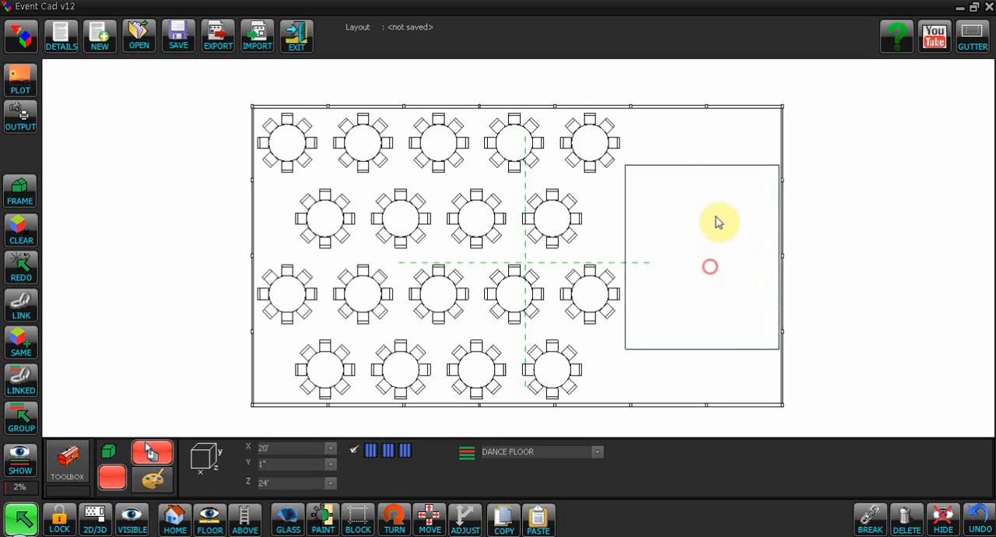
- Nudge the dance floor flush against the frame's right wall and deselect it
{"action": "left_click", "coordinate": [691, 170]}
{"action": "mouse_move", "coordinate": [692, 168]}
{"action": "left_mouse_down"}
{"action": "mouse_move", "coordinate": [691, 135]}
{"action": "mouse_move", "coordinate": [694, 172]}
{"action": "left_mouse_up"}
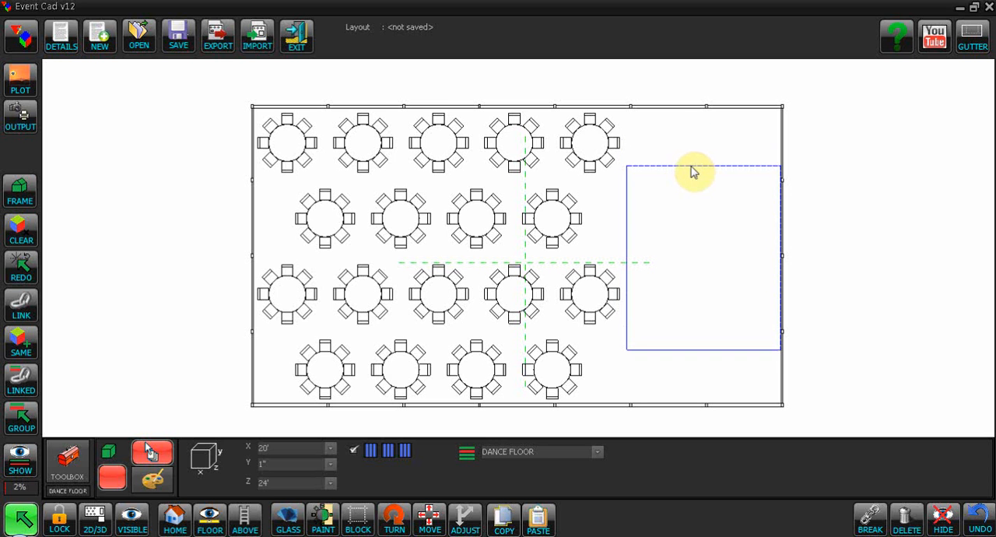
{"action": "left_click", "coordinate": [20, 520]}
{"action": "left_click", "coordinate": [669, 146]}
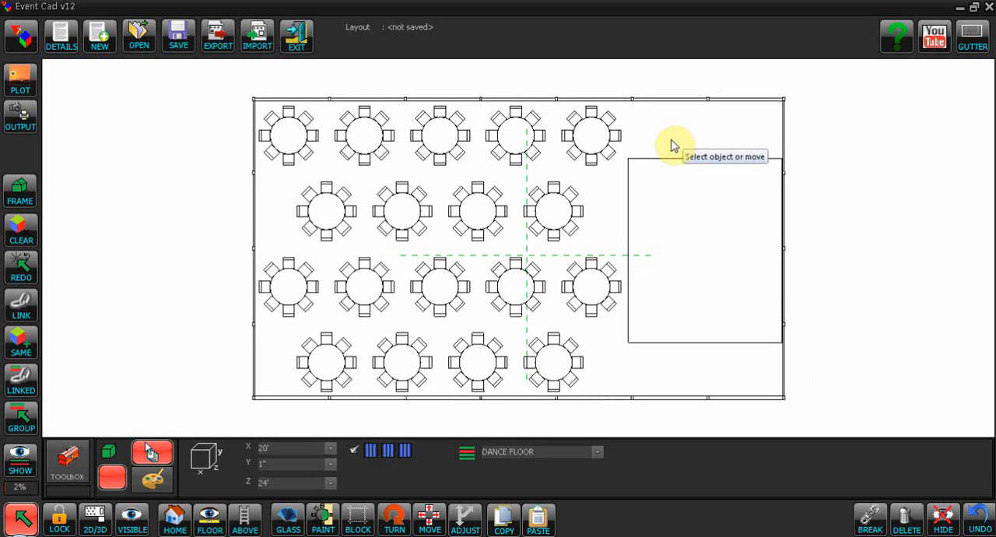
{"action": "left_click", "coordinate": [670, 140]}
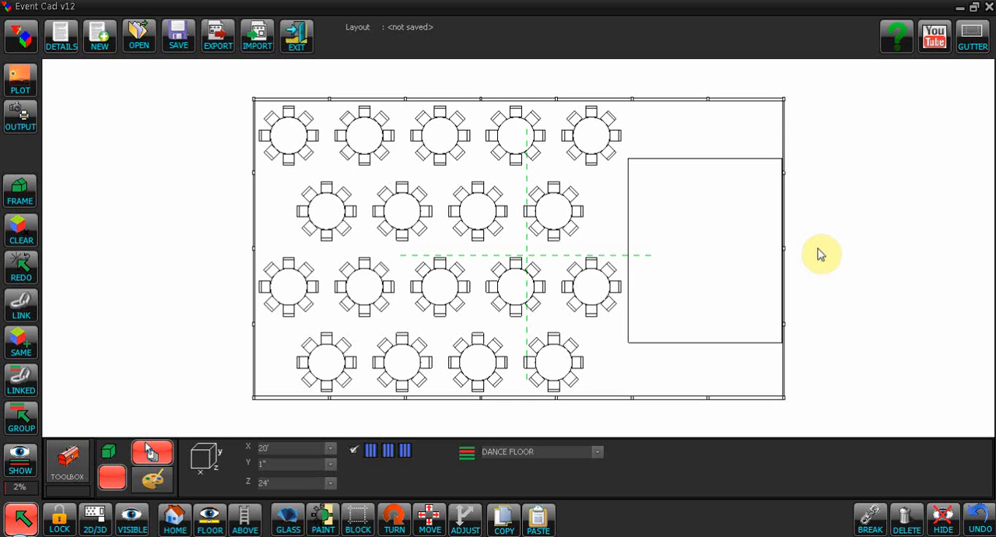
- Place the preset DANCE FLOOR text label in the upper part of the dance floor and activate the custom text entry
{"action": "left_click", "coordinate": [63, 465]}
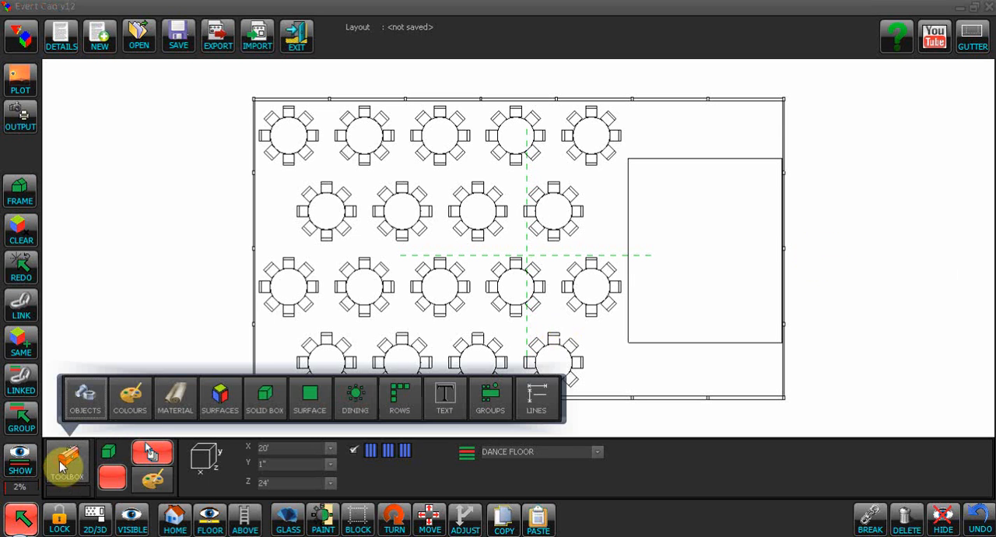
{"action": "left_click", "coordinate": [446, 399]}
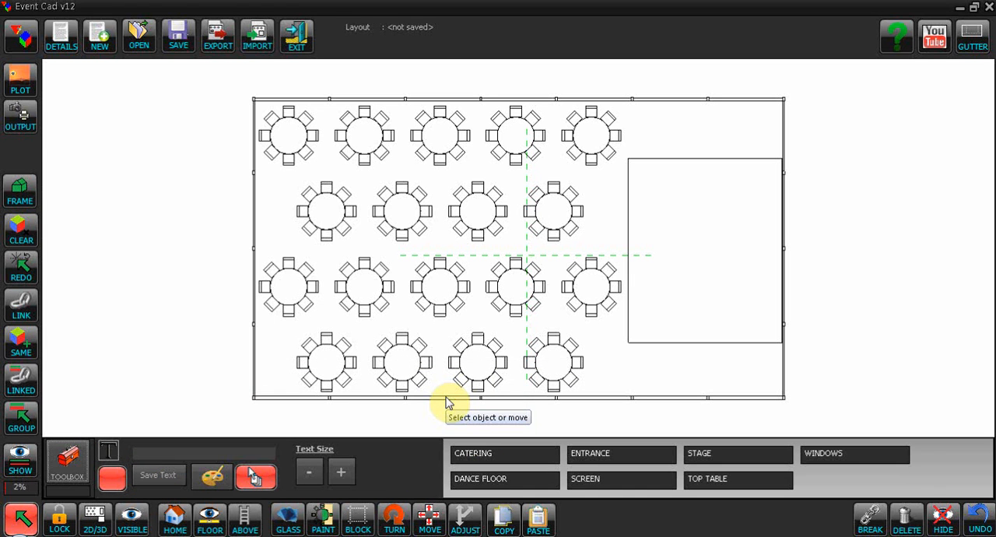
{"action": "left_click", "coordinate": [487, 480]}
{"action": "left_click", "coordinate": [667, 203]}
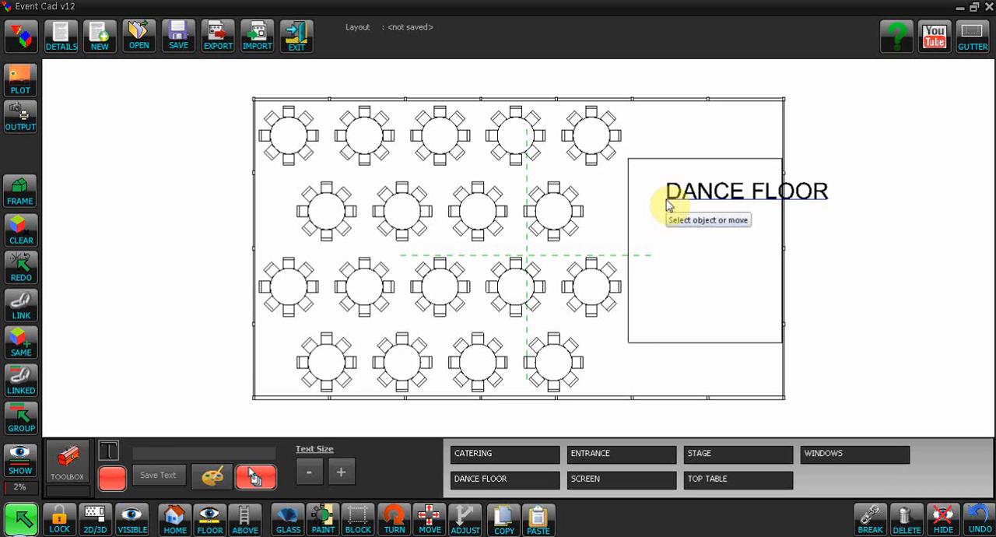
{"action": "left_click", "coordinate": [144, 451]}
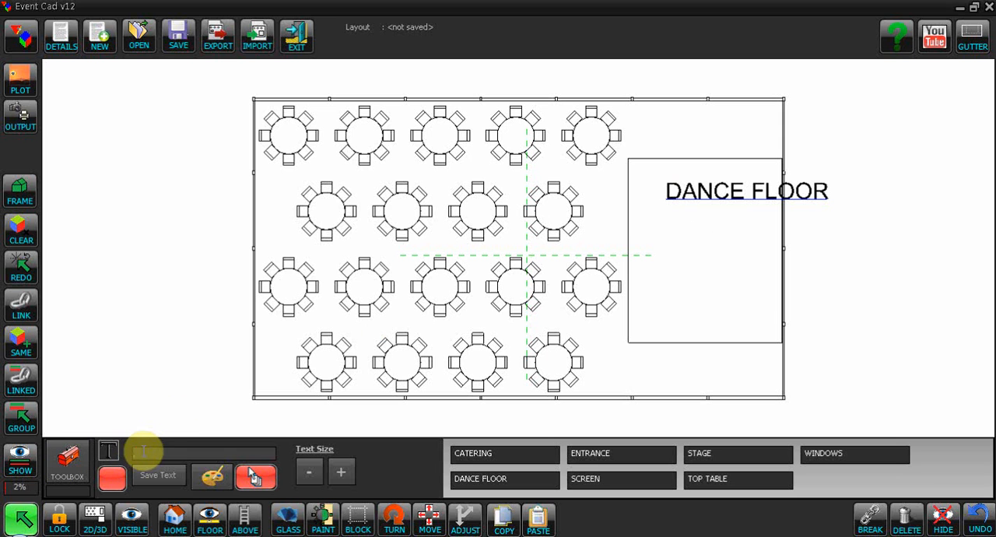
- Place the text 20' X 24' below the DANCE FLOOR label, reduce both labels' text size by four increments and deselect them
{"action": "type", "text": "20' X 24'"}
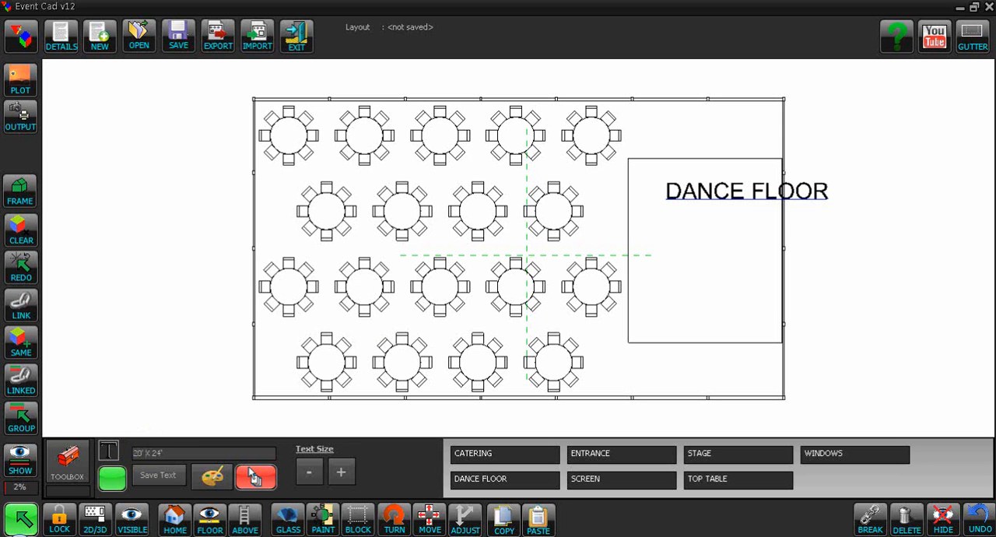
{"action": "left_click", "coordinate": [675, 257]}
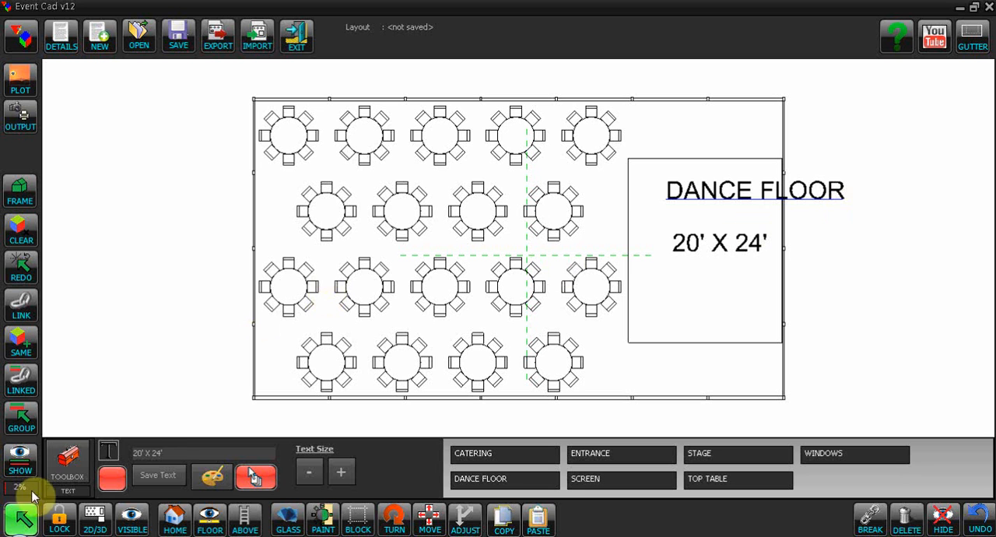
{"action": "left_click", "coordinate": [21, 422]}
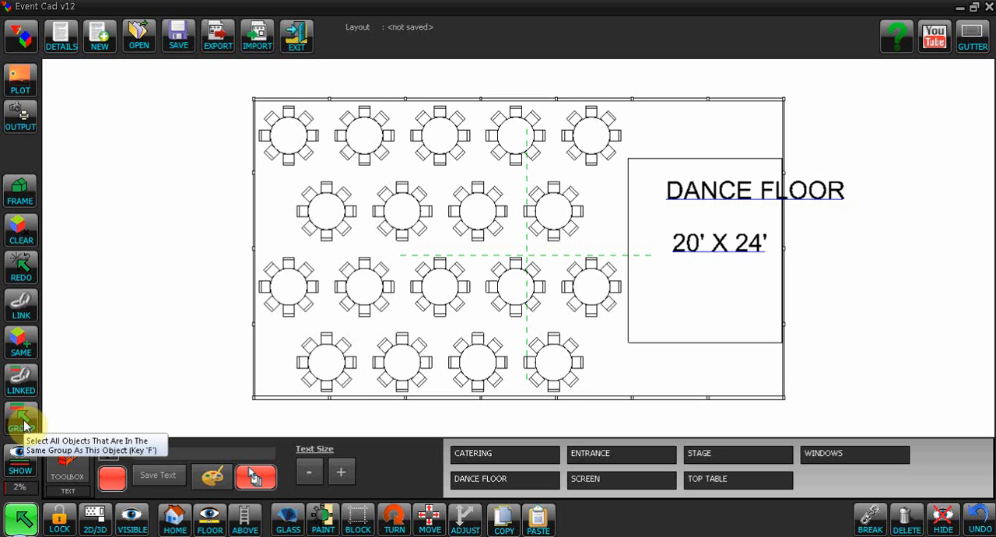
{"action": "left_click", "coordinate": [309, 475]}
{"action": "left_click", "coordinate": [309, 475]}
{"action": "left_click", "coordinate": [310, 476]}
{"action": "left_click", "coordinate": [310, 476]}
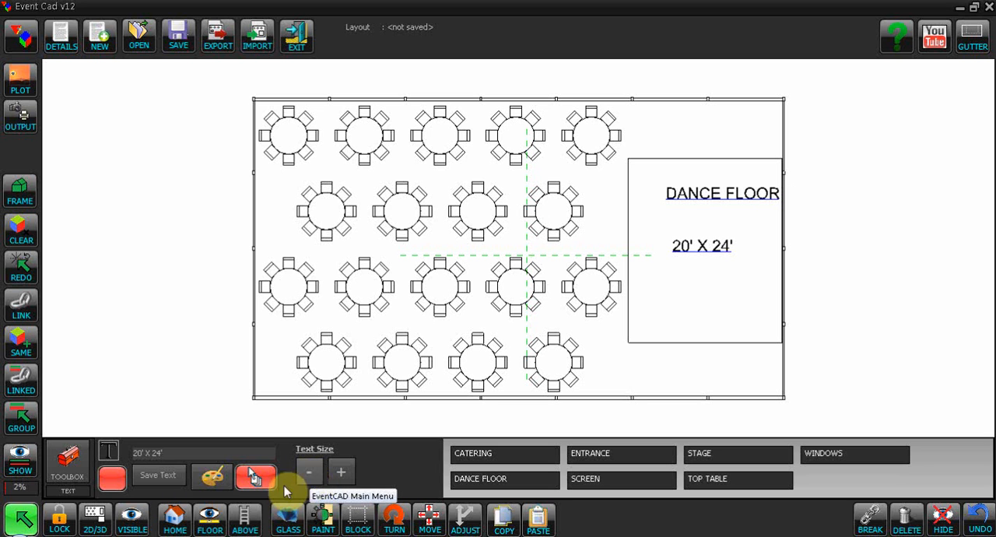
{"action": "left_click", "coordinate": [19, 517]}
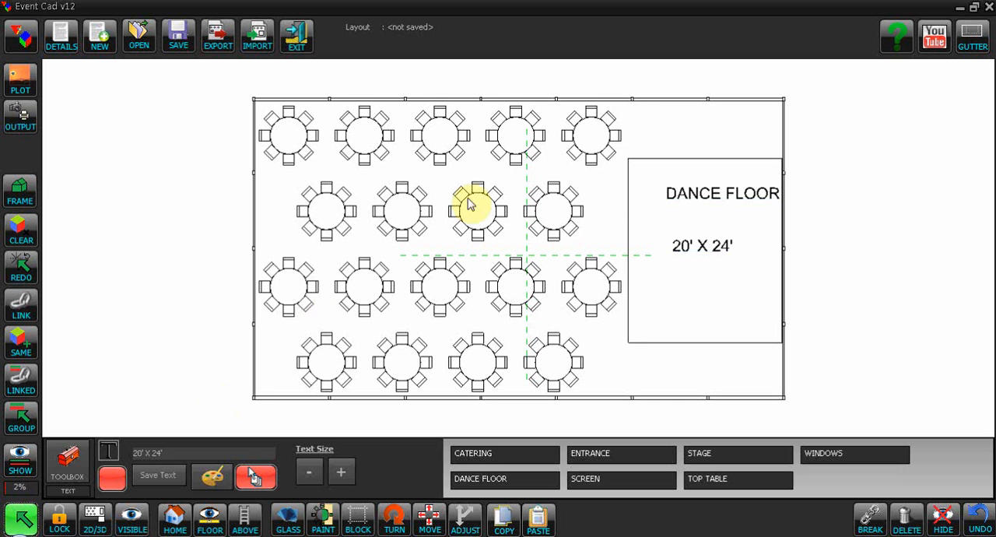
- Move the DANCE FLOOR label just above the 20' X 24' text and centre both lines on the dance floor
{"action": "left_click_drag", "start_coordinate": [687, 196], "coordinate": [665, 223]}
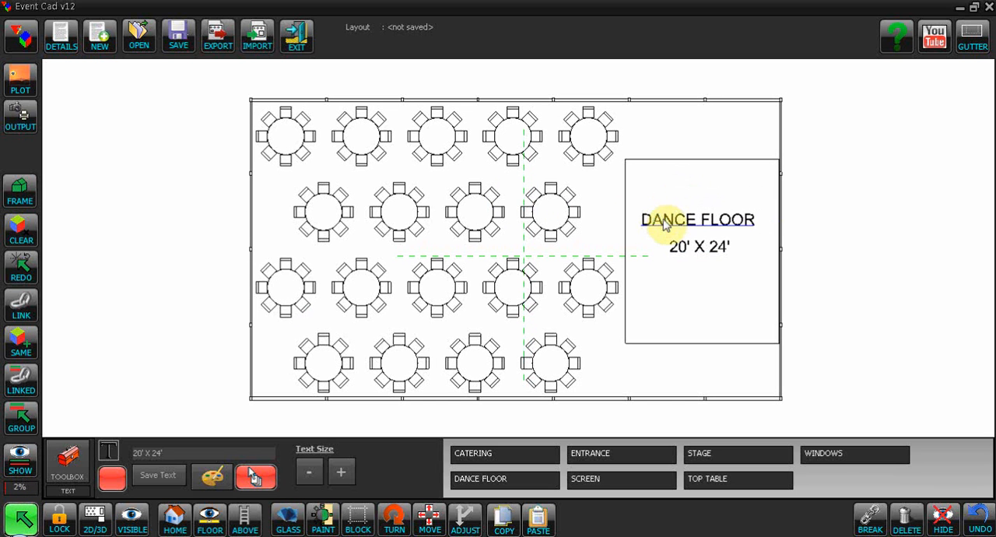
{"action": "left_click", "coordinate": [670, 275]}
{"action": "left_click", "coordinate": [696, 248]}
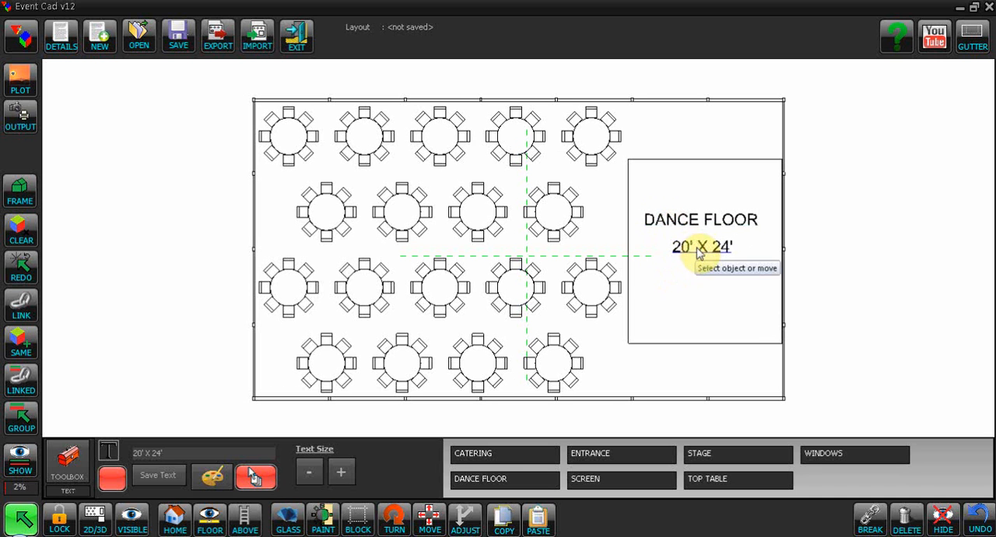
{"action": "left_click", "coordinate": [695, 282]}
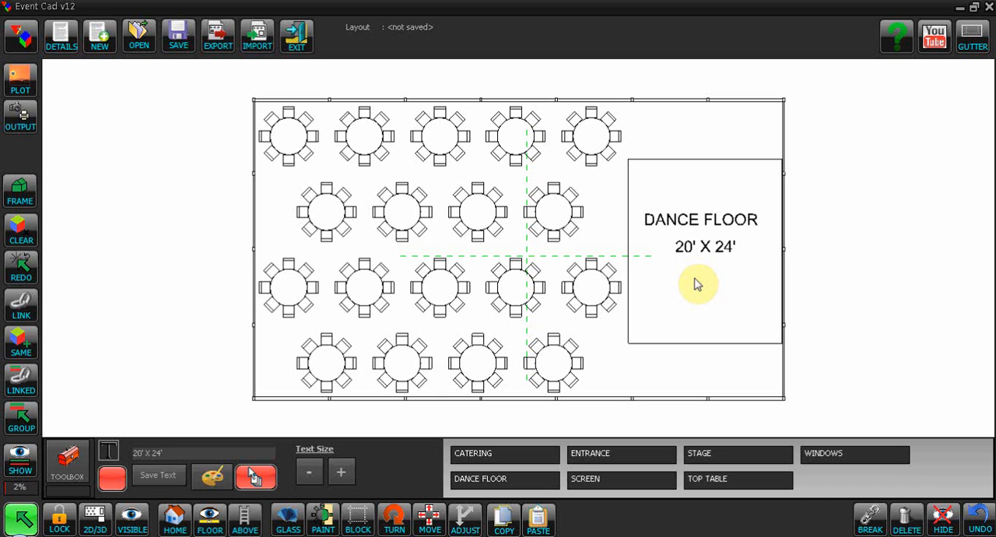
- Try to save the layout before its reference and name are filled in
{"action": "left_click", "coordinate": [178, 39]}
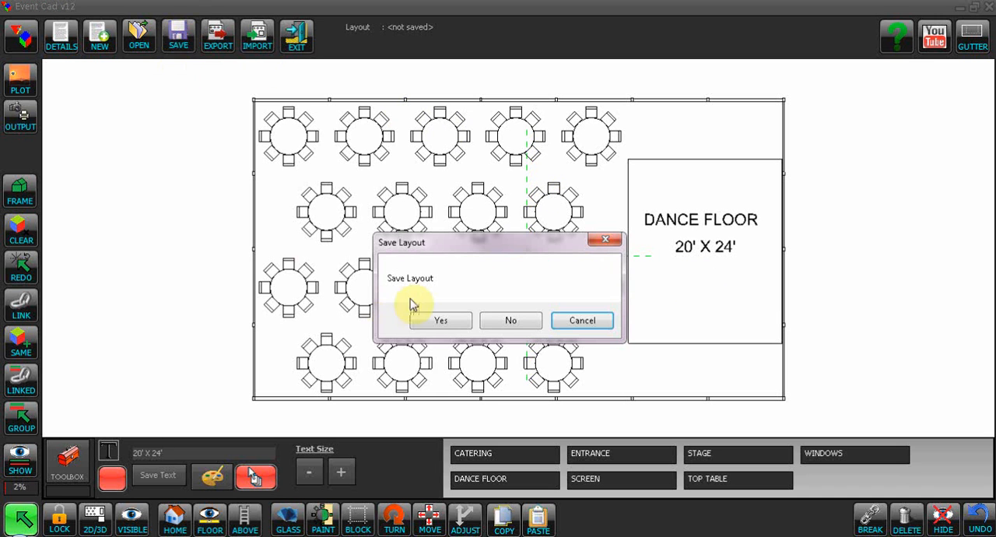
{"action": "left_click", "coordinate": [447, 320]}
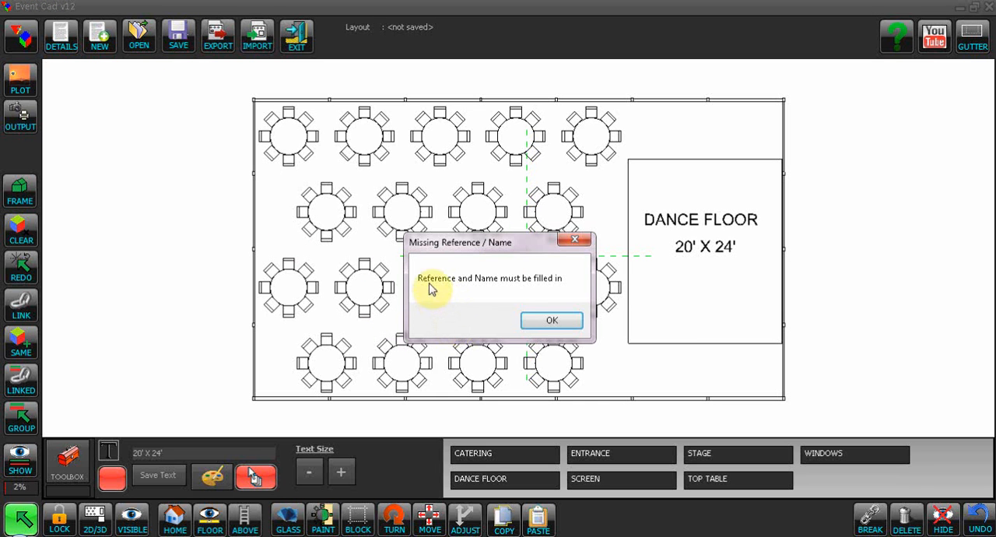
{"action": "left_click", "coordinate": [552, 319]}
{"action": "left_click", "coordinate": [511, 324]}
- Fill in the layout details with reference ABC123 and the customer's name, and save the layout
{"action": "left_click", "coordinate": [56, 41]}
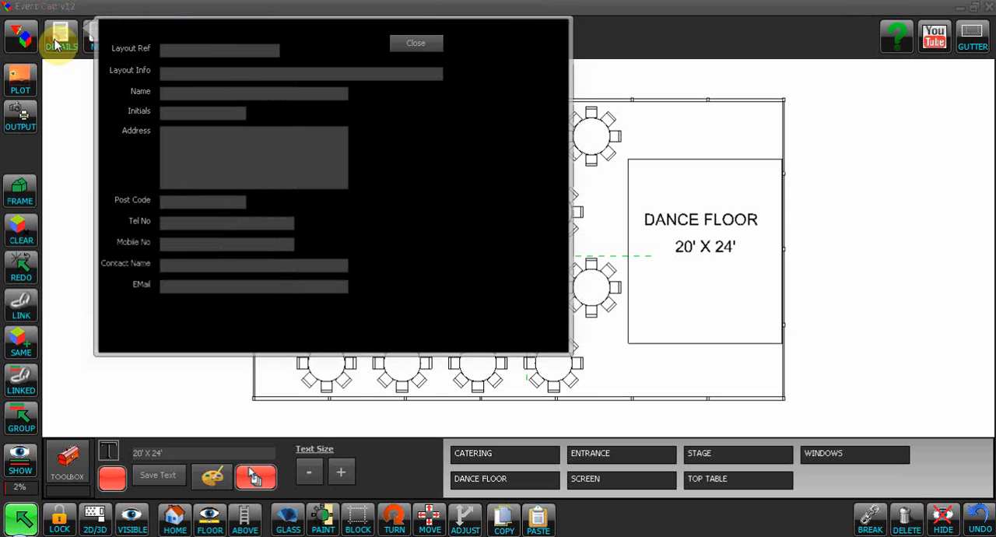
{"action": "left_click", "coordinate": [177, 48]}
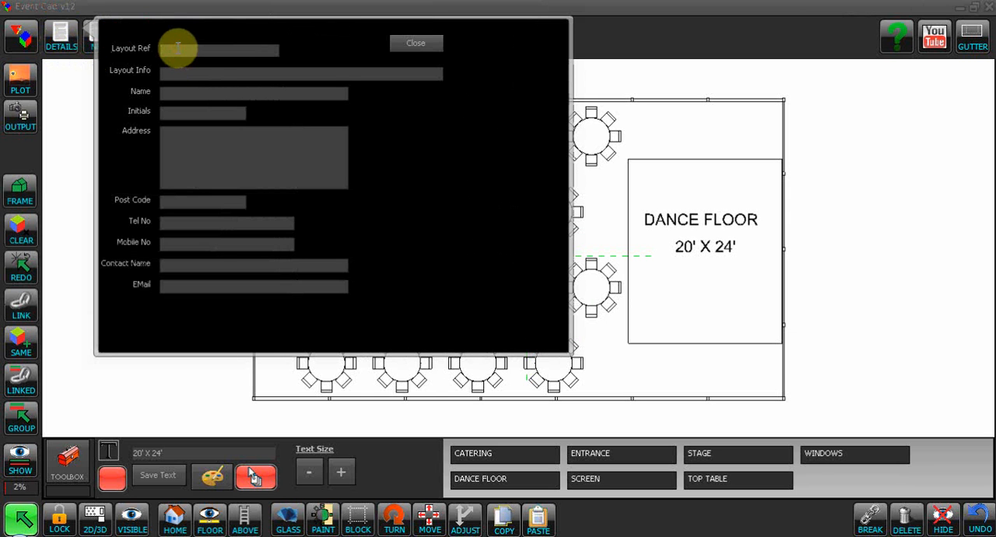
{"action": "type", "text": "ABC"}
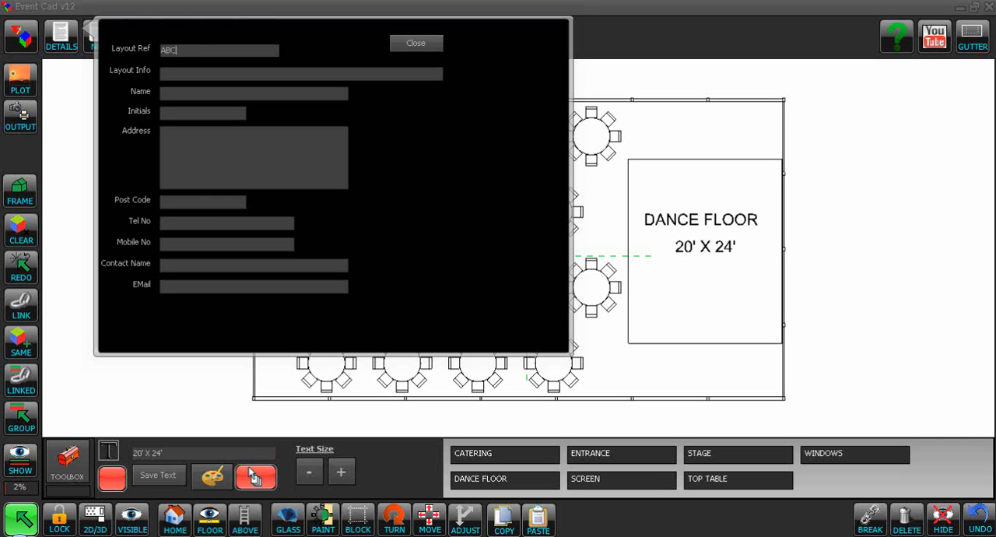
{"action": "type", "text": "123"}
{"action": "key", "text": "Tab"}
{"action": "key", "text": "Tab"}
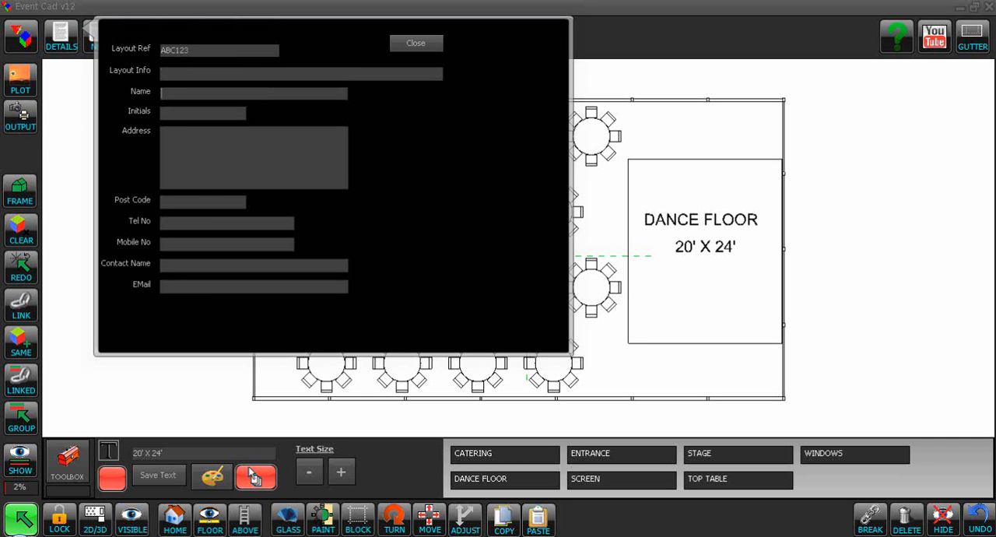
{"action": "type", "text": "Mrs Smith"}
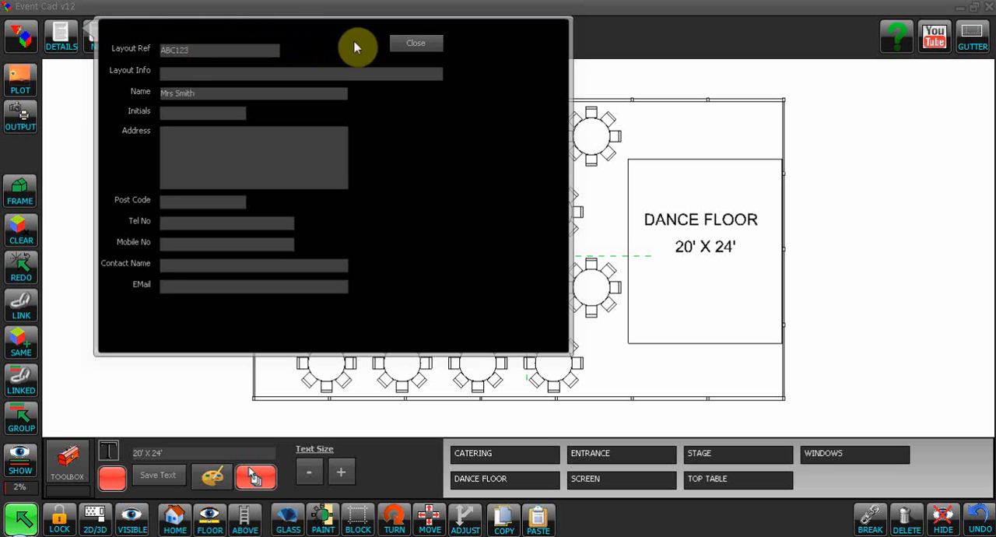
{"action": "left_click", "coordinate": [418, 45]}
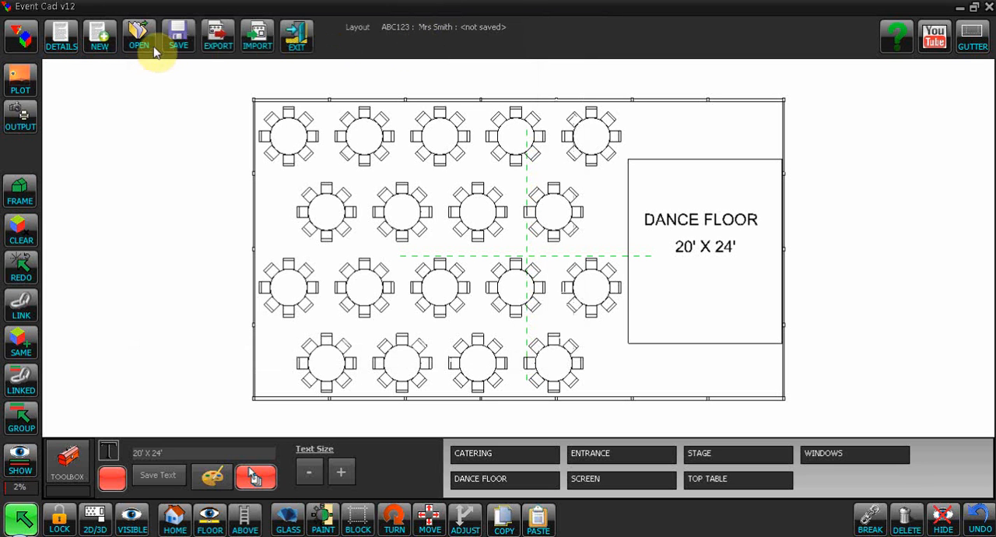
{"action": "left_click", "coordinate": [180, 44]}
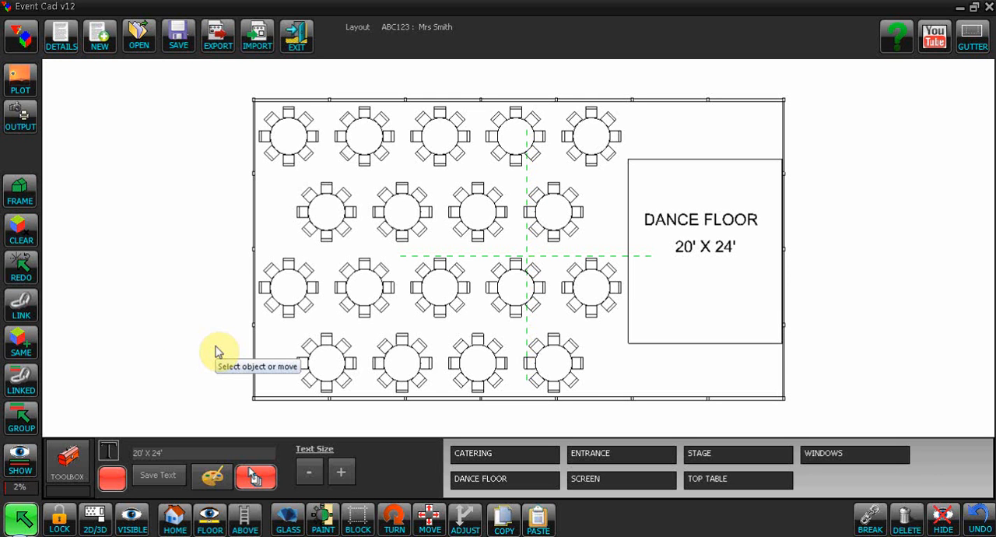
- Switch between the 2D plan and the 3D view and look at the marquee from above
{"action": "left_click", "coordinate": [94, 520]}
{"action": "left_click", "coordinate": [92, 526]}
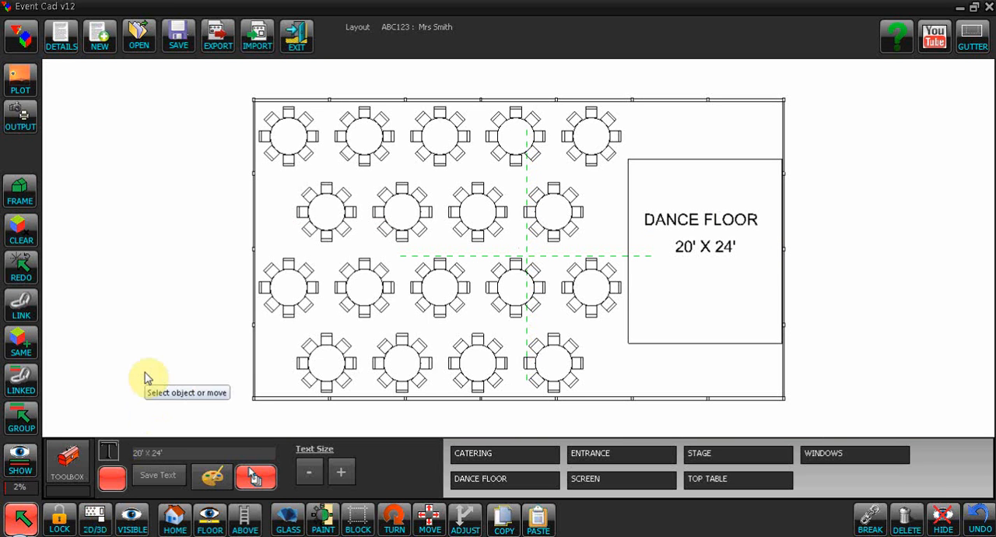
{"action": "key", "text": "space"}
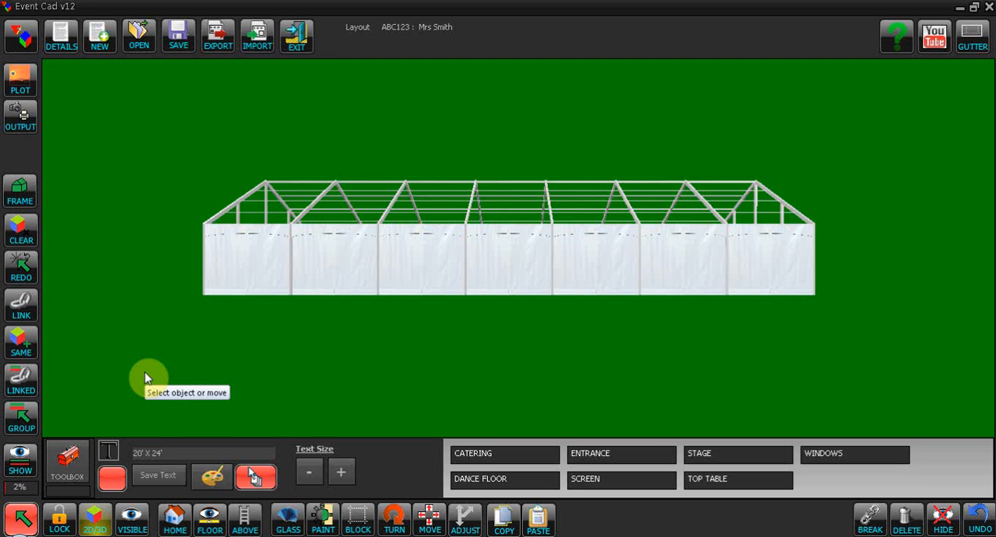
{"action": "key", "text": "space"}
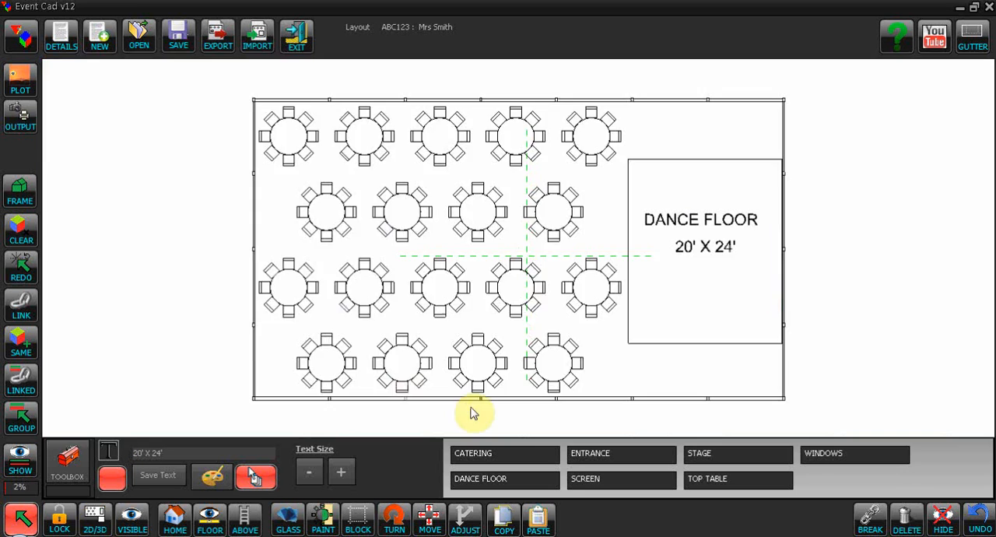
{"action": "scroll", "coordinate": [870, 314], "scroll_direction": "down", "scroll_amount": 2}
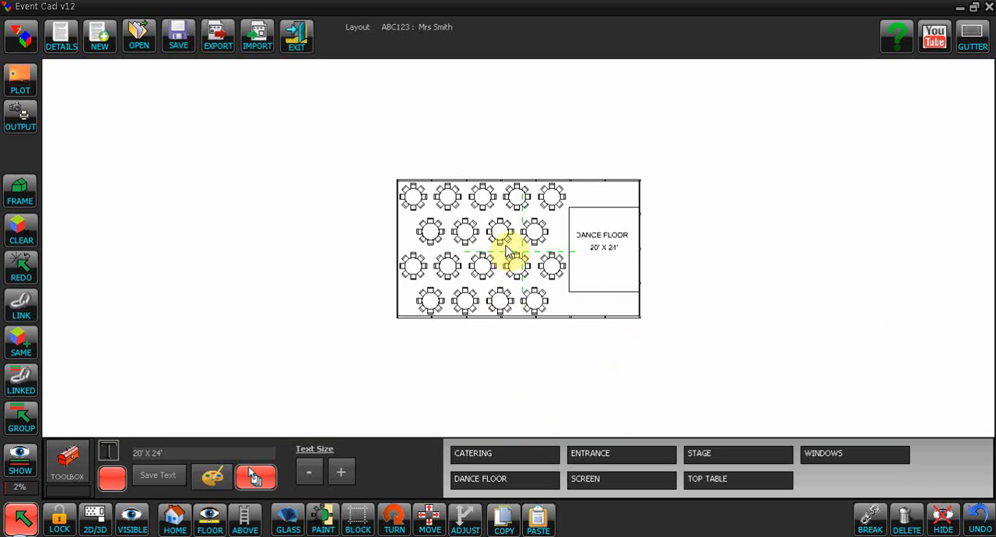
{"action": "key", "text": "space"}
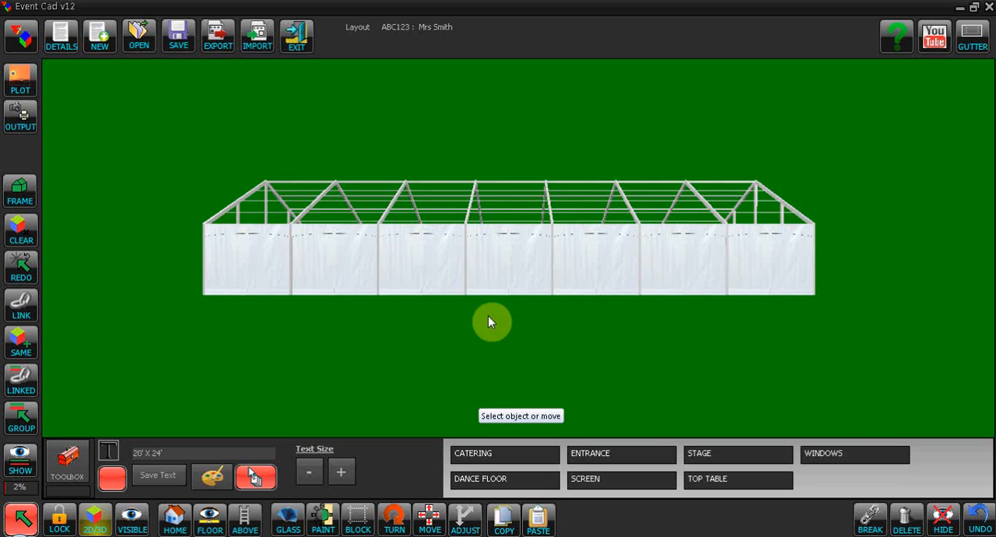
{"action": "left_click", "coordinate": [246, 529]}
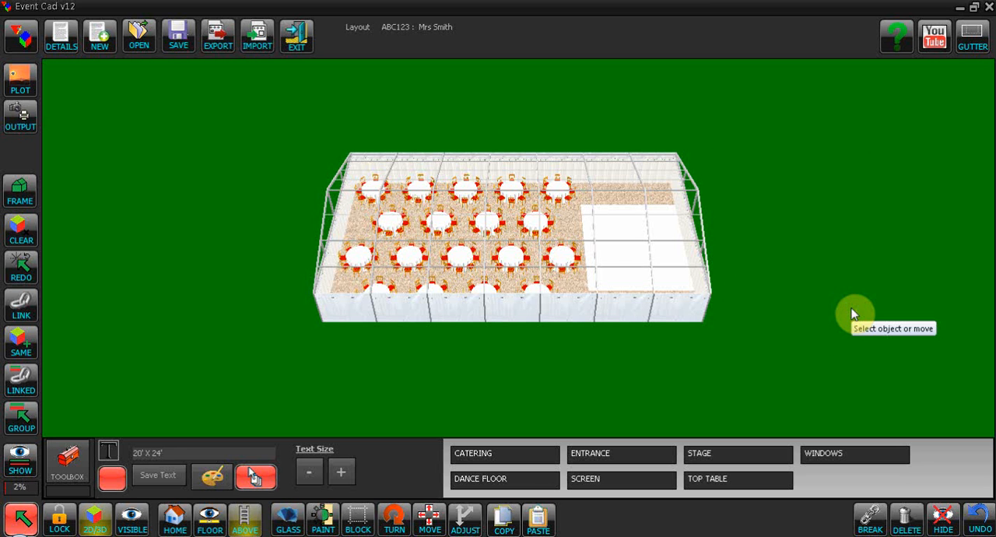
{"action": "left_click", "coordinate": [248, 530]}
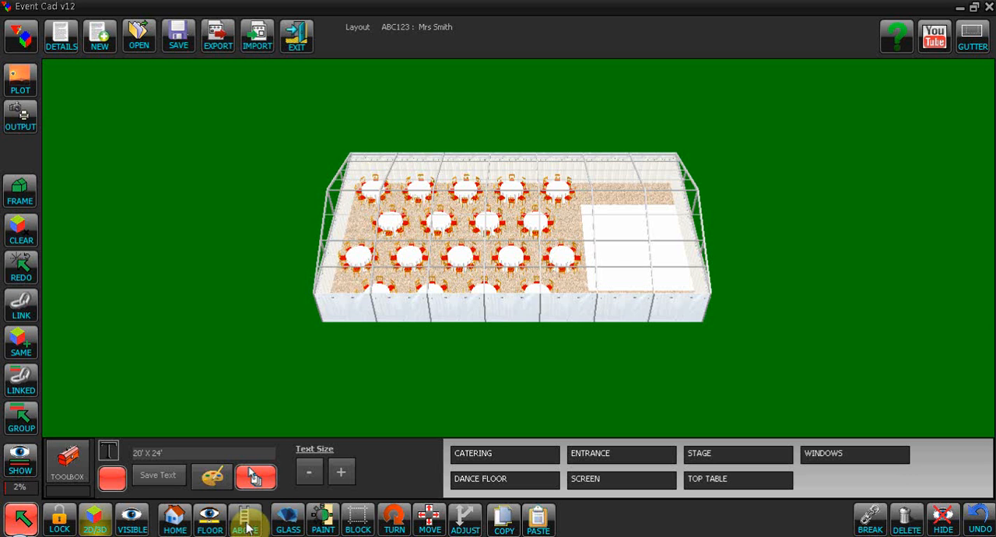
- Orbit and zoom the 3D model to examine the tables and dance floor inside the marquee
{"action": "middle_click_drag", "start_coordinate": [179, 362], "coordinate": [267, 375]}
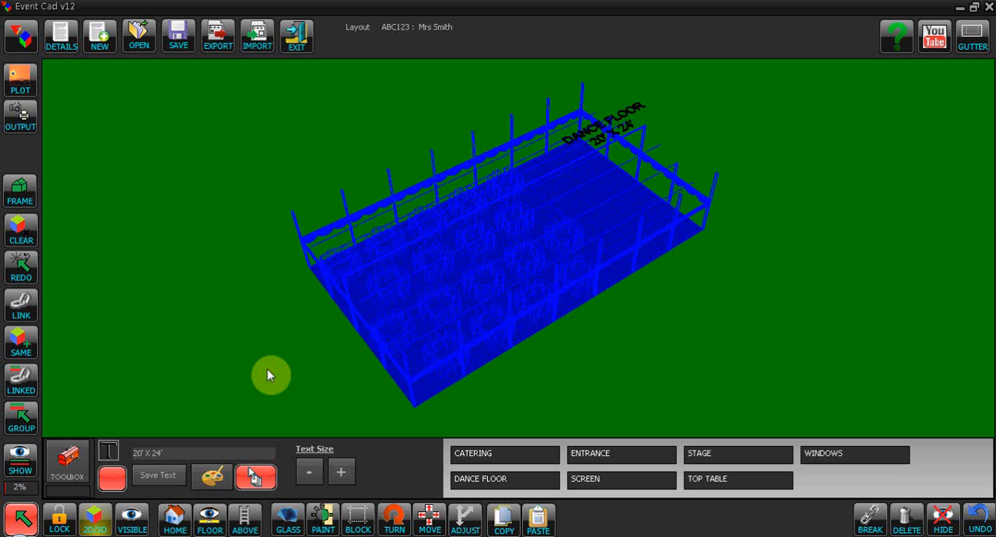
{"action": "middle_click_drag", "start_coordinate": [267, 375], "coordinate": [340, 391]}
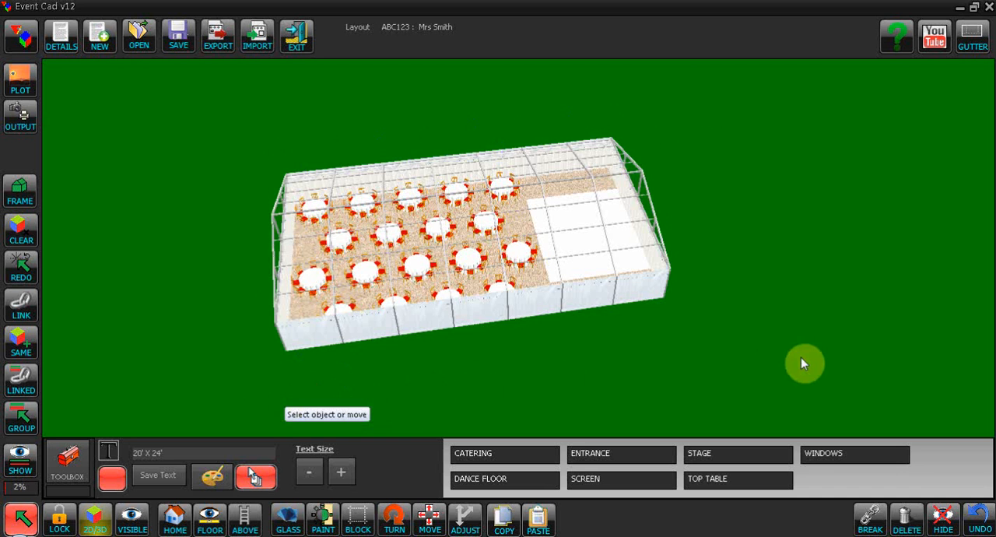
{"action": "middle_click_drag", "start_coordinate": [762, 385], "coordinate": [761, 353]}
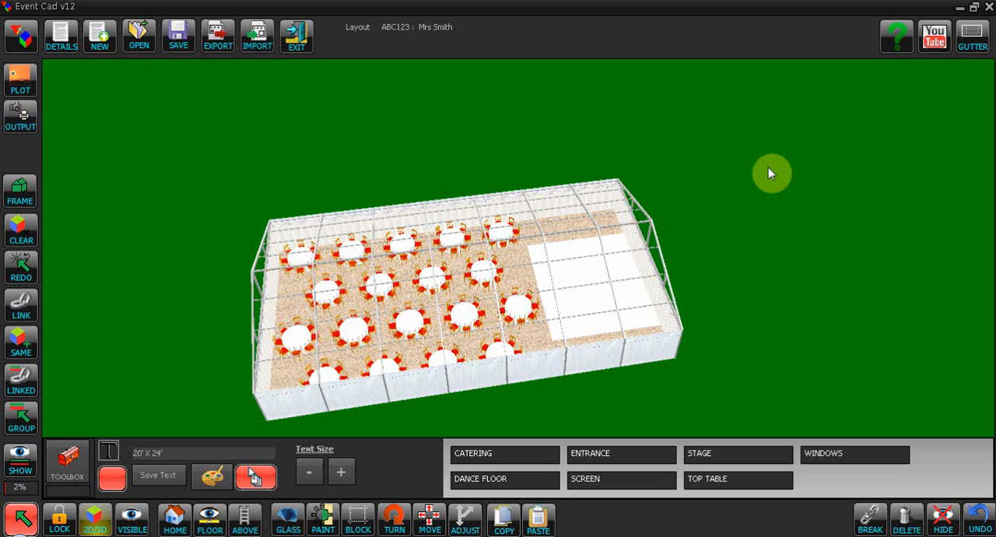
{"action": "middle_click_drag", "start_coordinate": [768, 172], "coordinate": [784, 207]}
{"action": "middle_click_drag", "start_coordinate": [793, 336], "coordinate": [787, 296]}
{"action": "middle_click_drag", "start_coordinate": [794, 219], "coordinate": [795, 252]}
{"action": "mouse_move", "coordinate": [709, 382]}
{"action": "middle_mouse_down"}
{"action": "mouse_move", "coordinate": [697, 378]}
{"action": "mouse_move", "coordinate": [697, 390]}
{"action": "middle_mouse_up"}
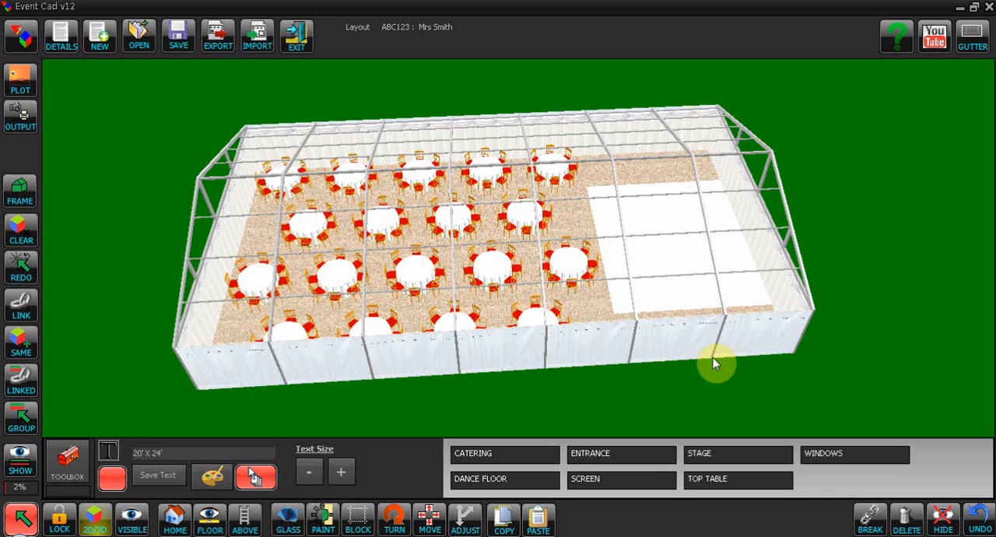
- Apply the Black / White flooring material to the dance floor in the 3D view
{"action": "left_click", "coordinate": [21, 517]}
{"action": "left_click", "coordinate": [684, 257]}
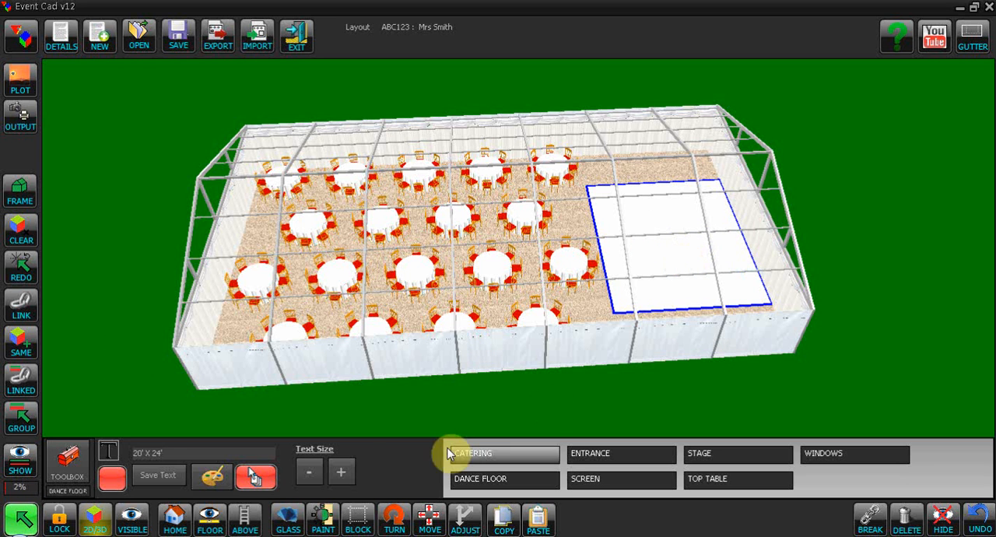
{"action": "left_click", "coordinate": [65, 469]}
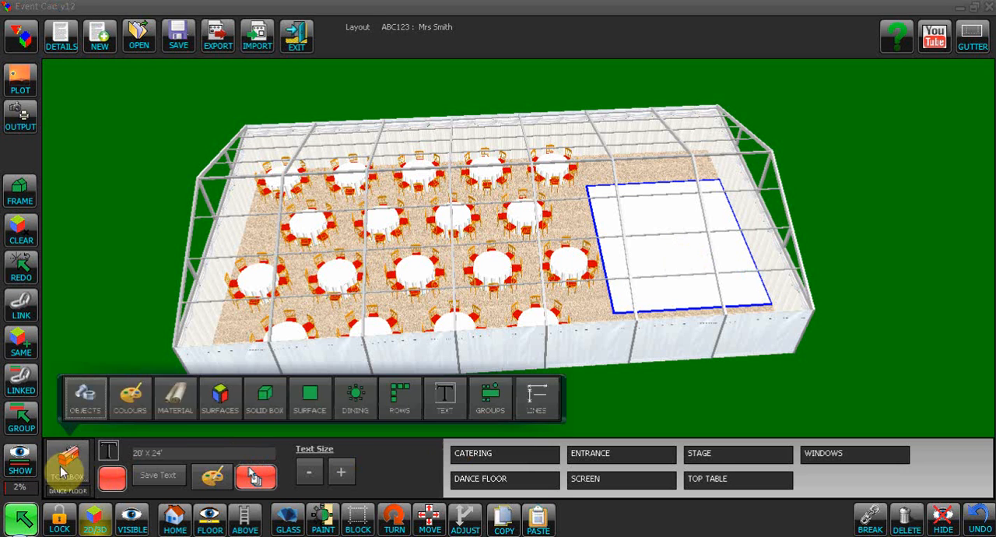
{"action": "left_click", "coordinate": [183, 410]}
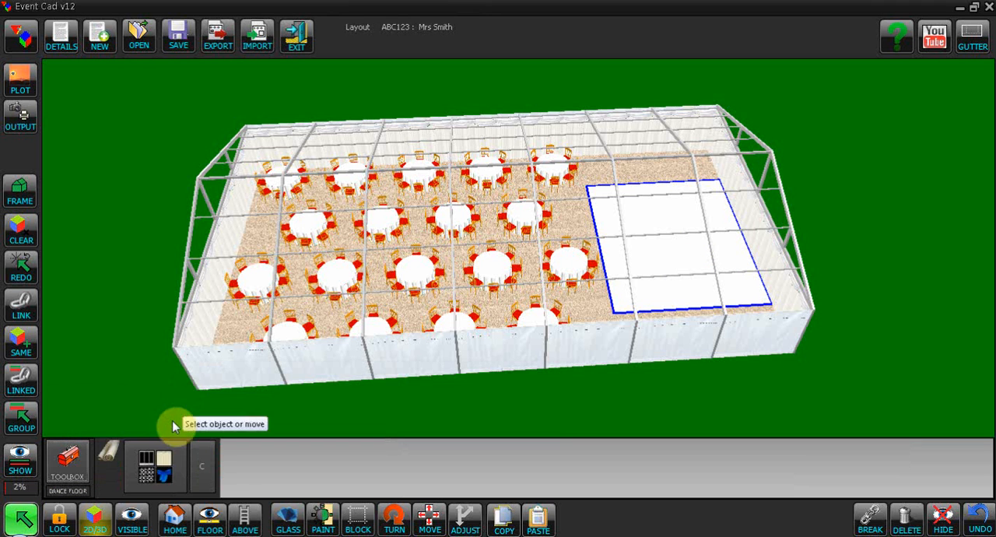
{"action": "left_click", "coordinate": [161, 478]}
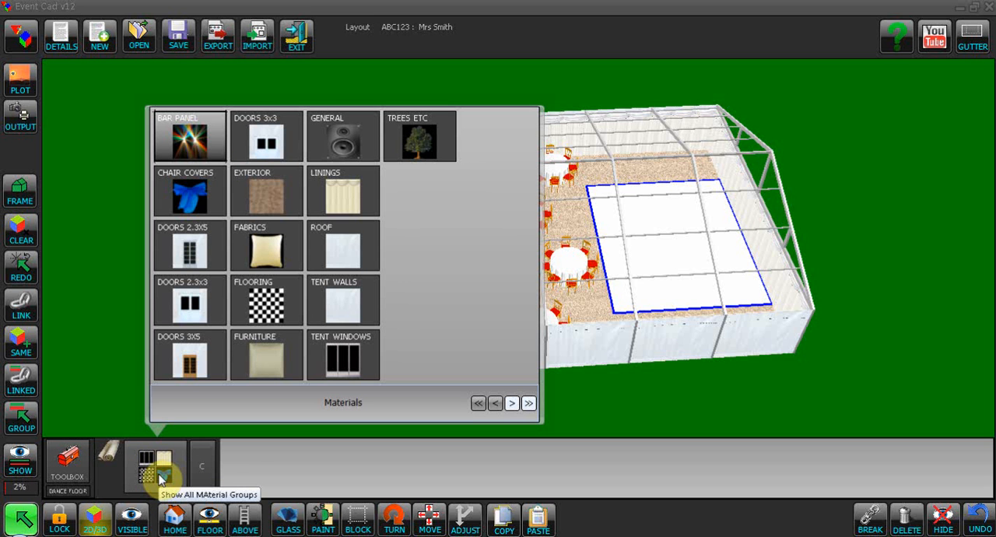
{"action": "left_click", "coordinate": [265, 302]}
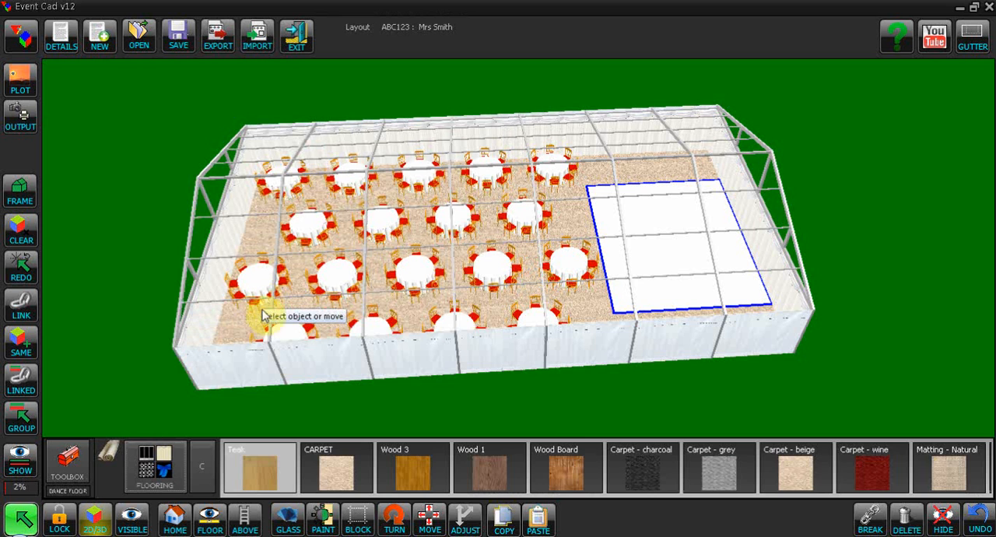
{"action": "left_click_drag", "start_coordinate": [840, 472], "coordinate": [512, 472]}
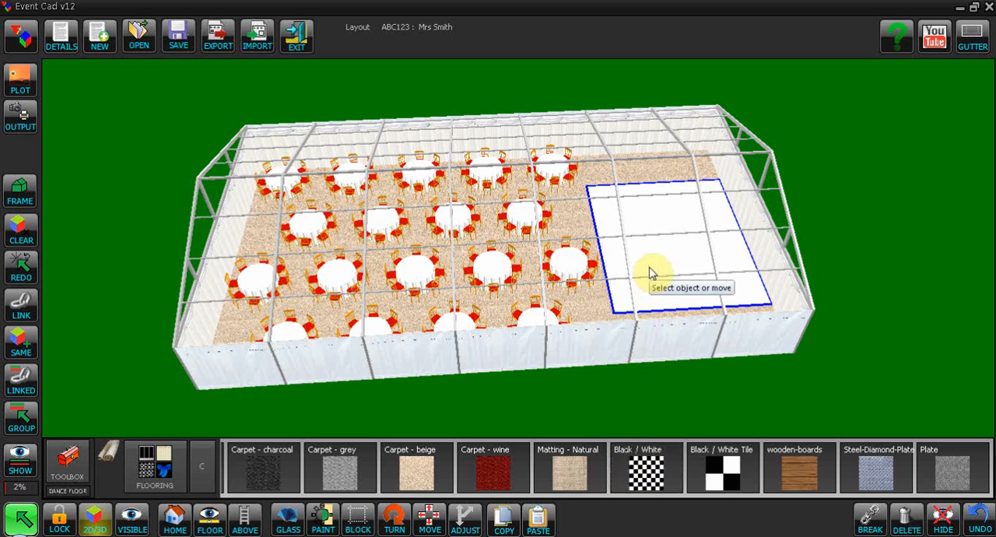
{"action": "left_click", "coordinate": [648, 475]}
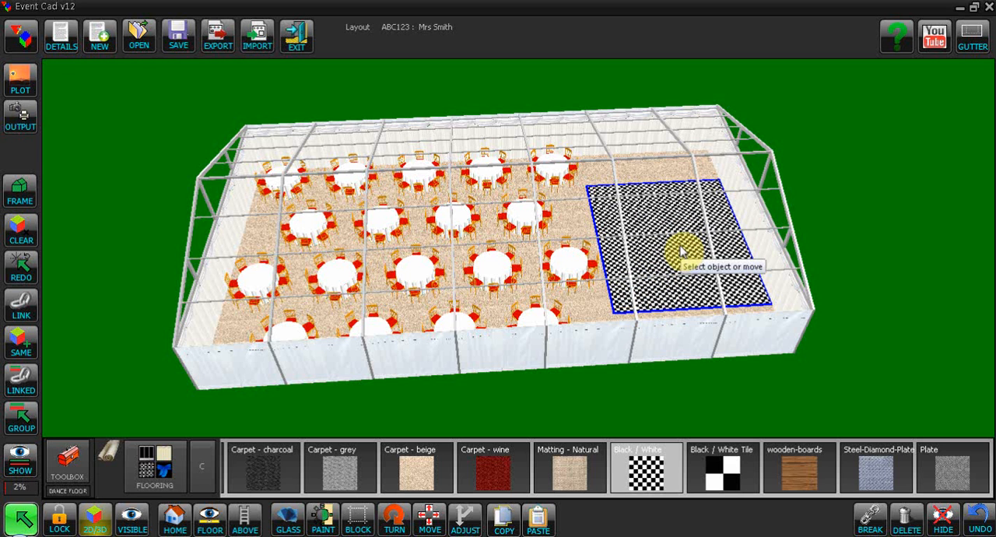
- Try Black / White, Matting - Natural and Carpet - wine on the dance floor, finish with Black / White Tile, and deselect it
{"action": "left_click", "coordinate": [726, 470]}
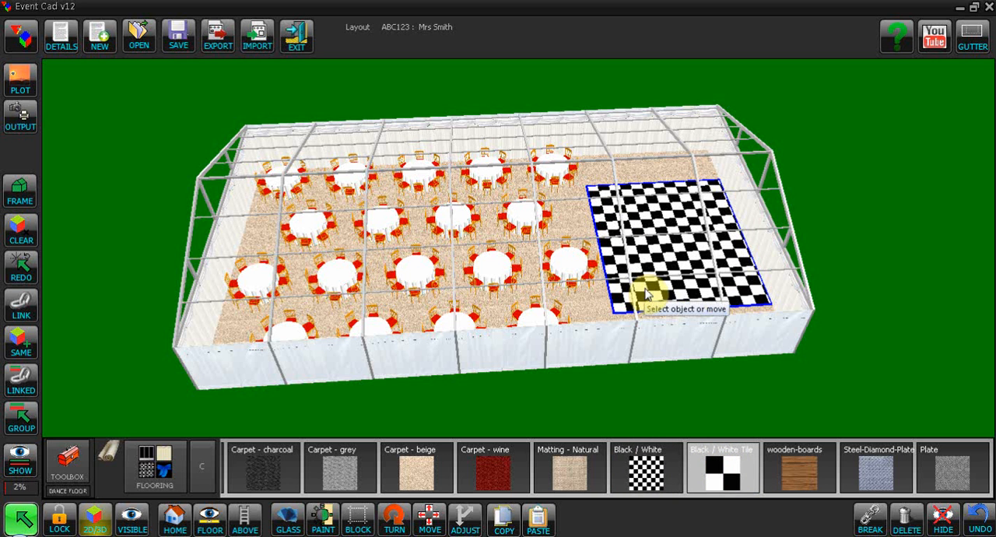
{"action": "left_click", "coordinate": [645, 465]}
{"action": "left_click", "coordinate": [577, 475]}
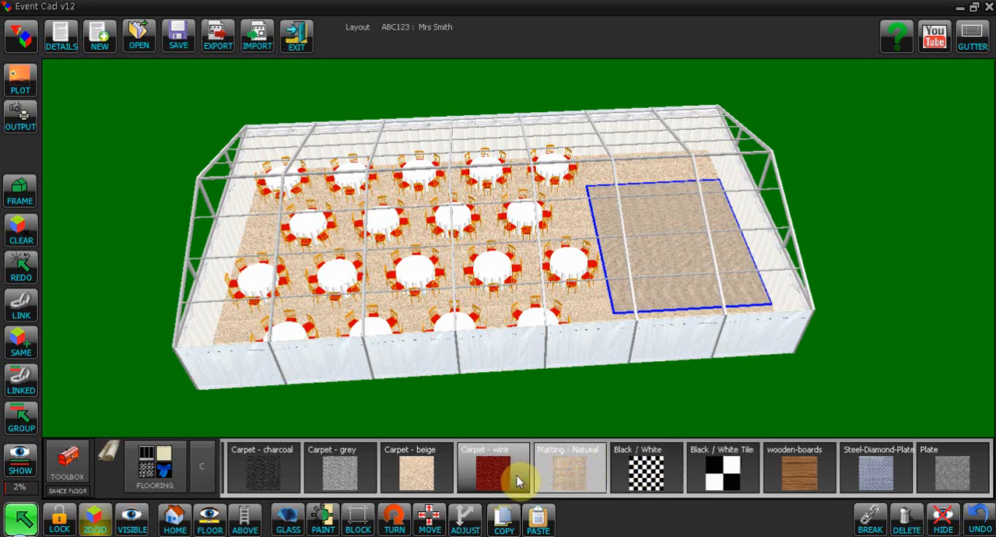
{"action": "left_click", "coordinate": [509, 480]}
{"action": "left_click", "coordinate": [724, 475]}
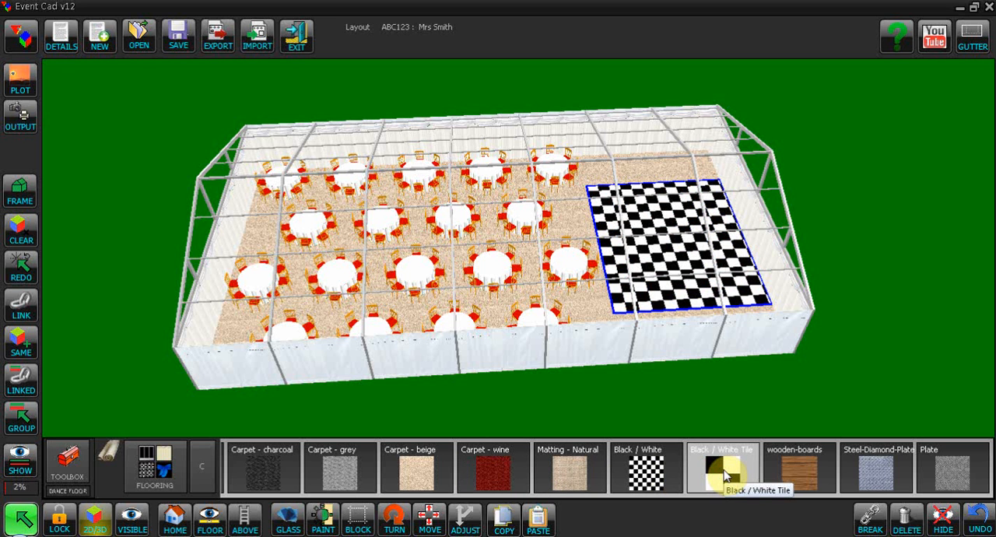
{"action": "left_click", "coordinate": [20, 523]}
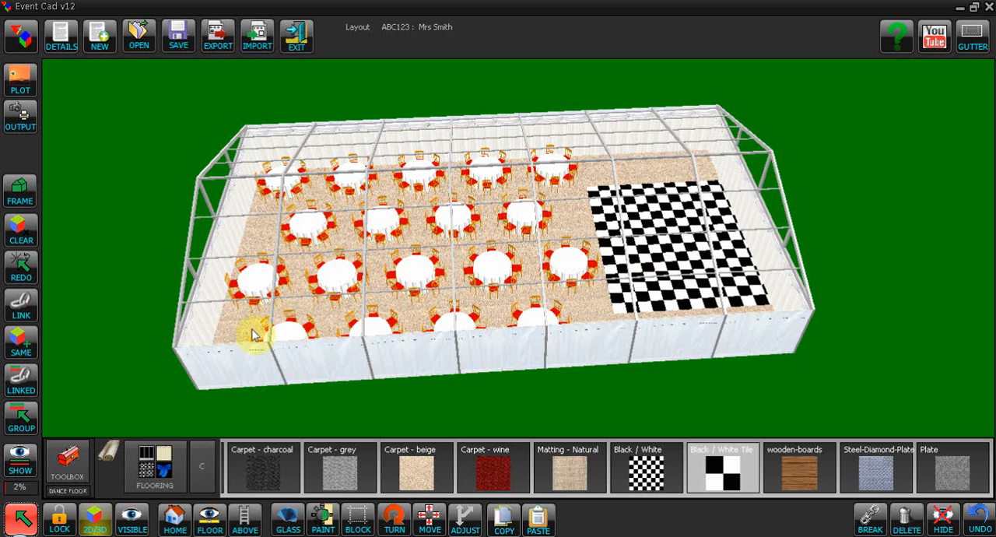
- Apply the 3m Half C door from the DOORS 2.3x3 materials to the first wall panel on the near long side
{"action": "left_click", "coordinate": [21, 519]}
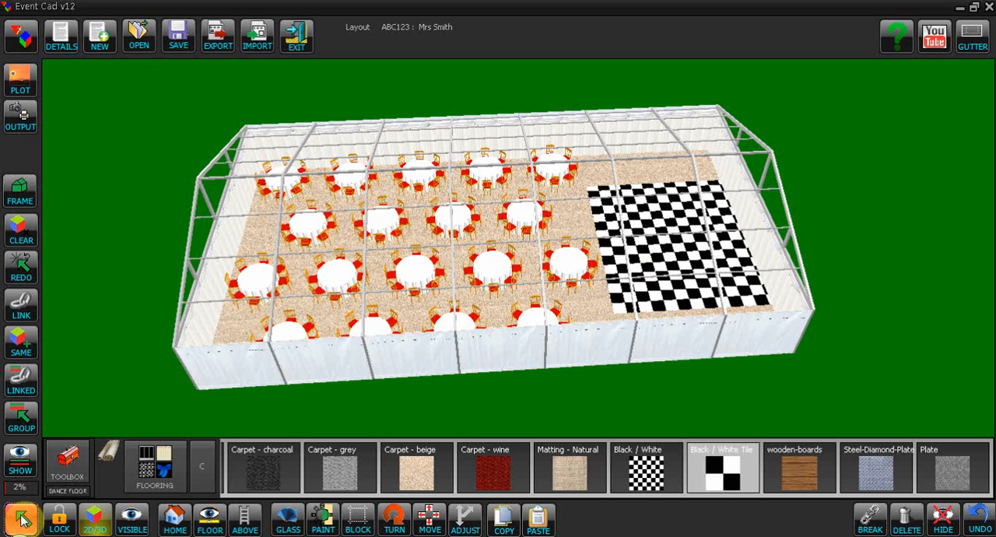
{"action": "left_click", "coordinate": [233, 370]}
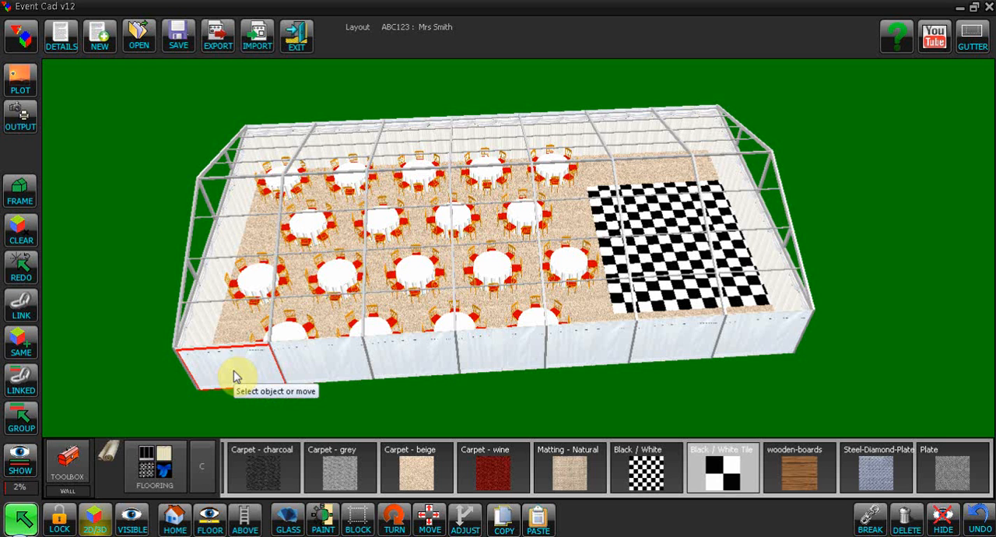
{"action": "left_click", "coordinate": [152, 471]}
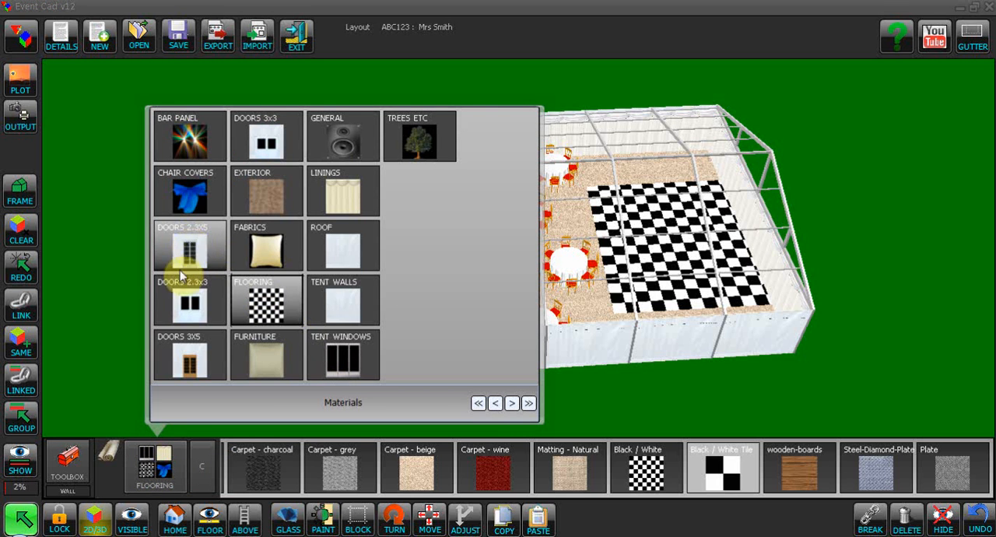
{"action": "left_click", "coordinate": [183, 302]}
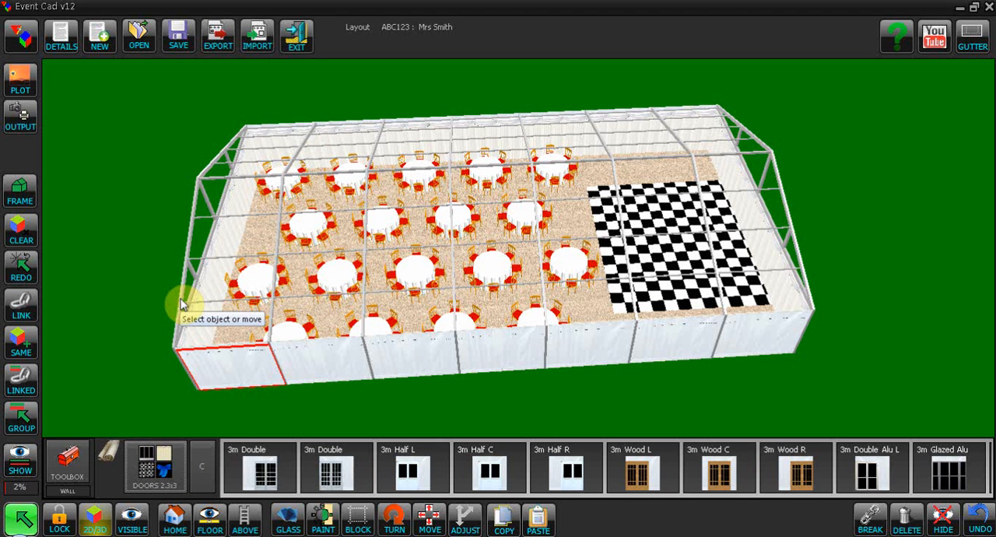
{"action": "left_click", "coordinate": [490, 480]}
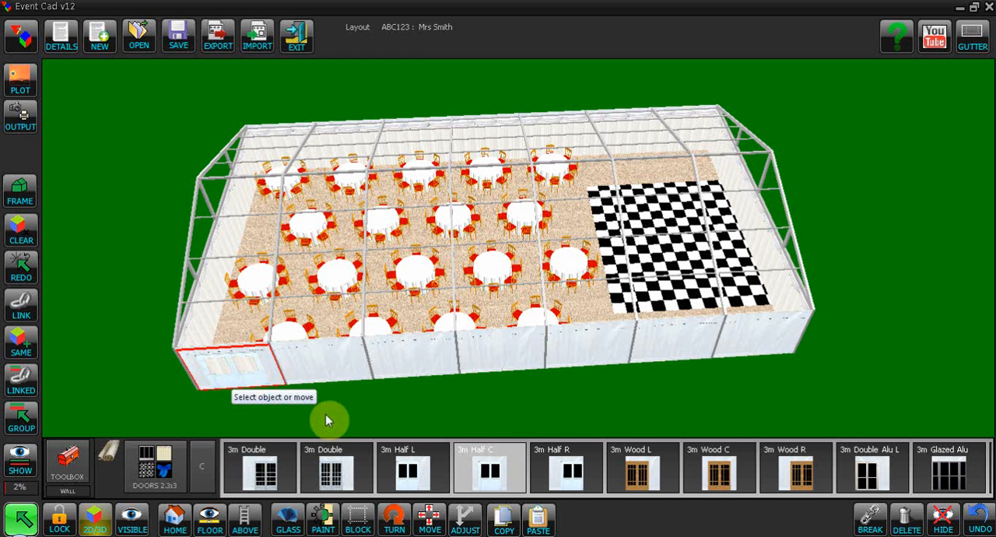
{"action": "left_click", "coordinate": [278, 393]}
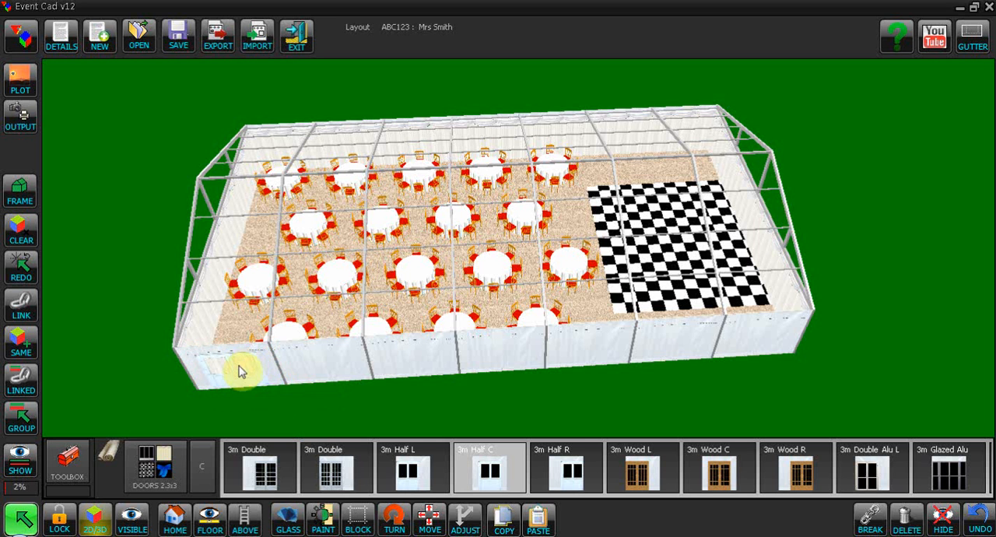
- Show only the WALL LINING group in the 3D view
{"action": "left_click", "coordinate": [20, 466]}
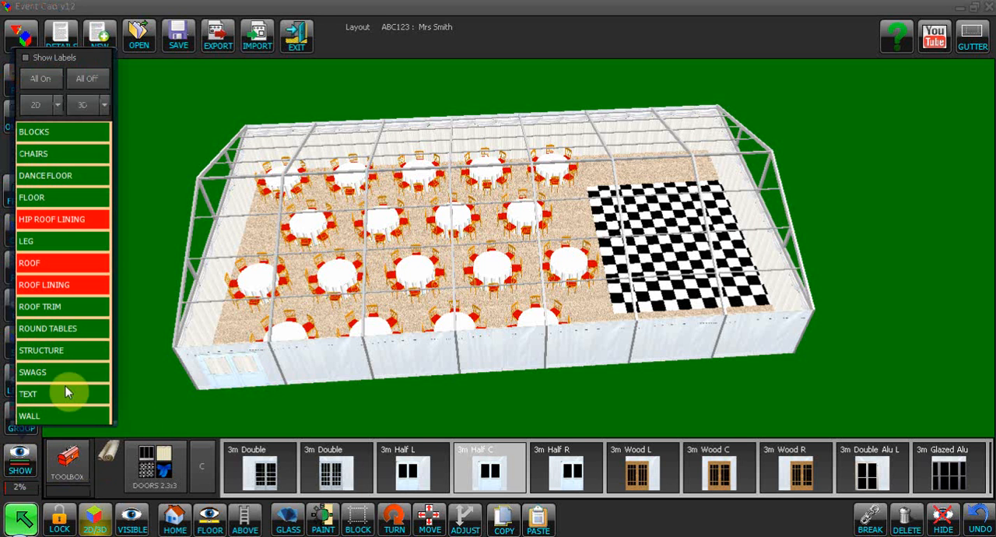
{"action": "scroll", "coordinate": [70, 417], "scroll_direction": "down", "scroll_amount": 2}
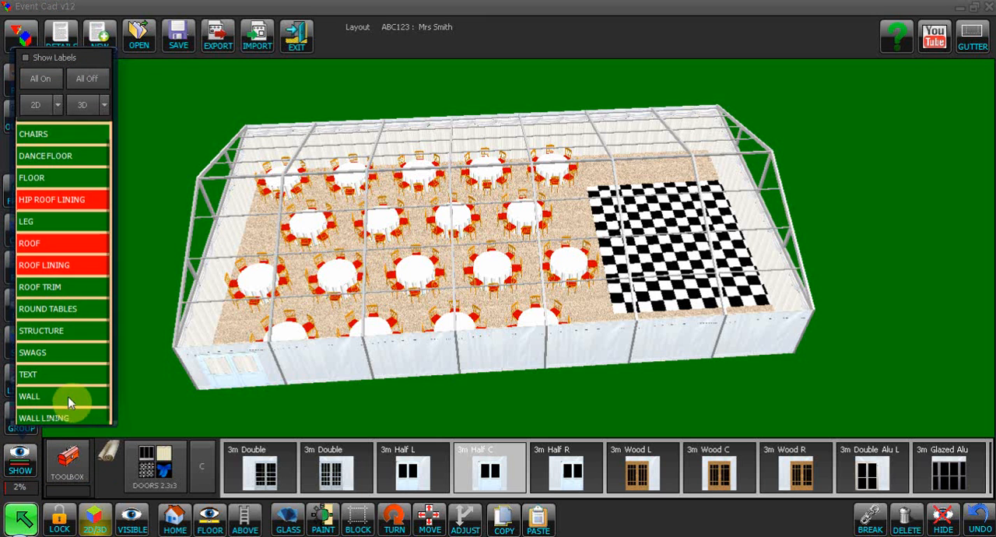
{"action": "scroll", "coordinate": [69, 405], "scroll_direction": "up", "scroll_amount": 1}
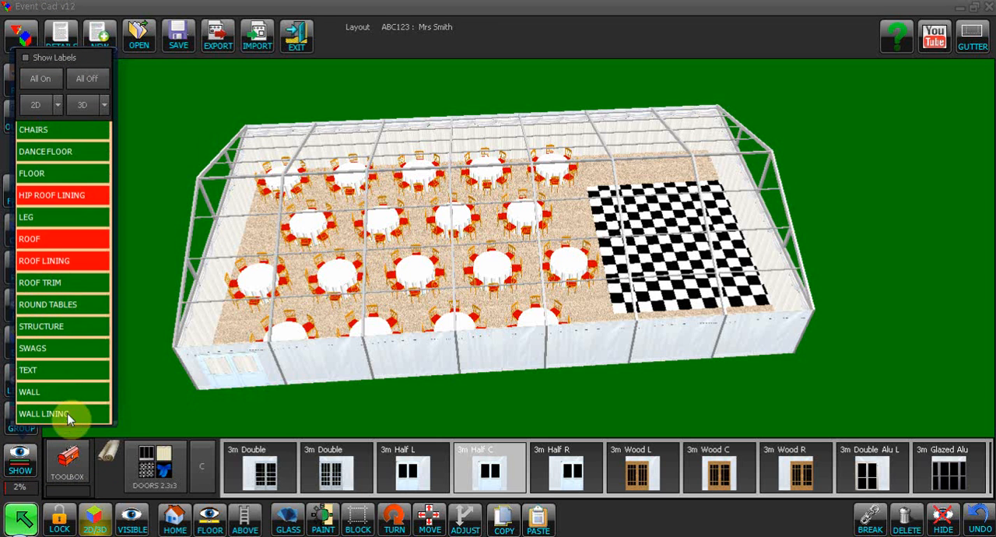
{"action": "double_click", "coordinate": [68, 414]}
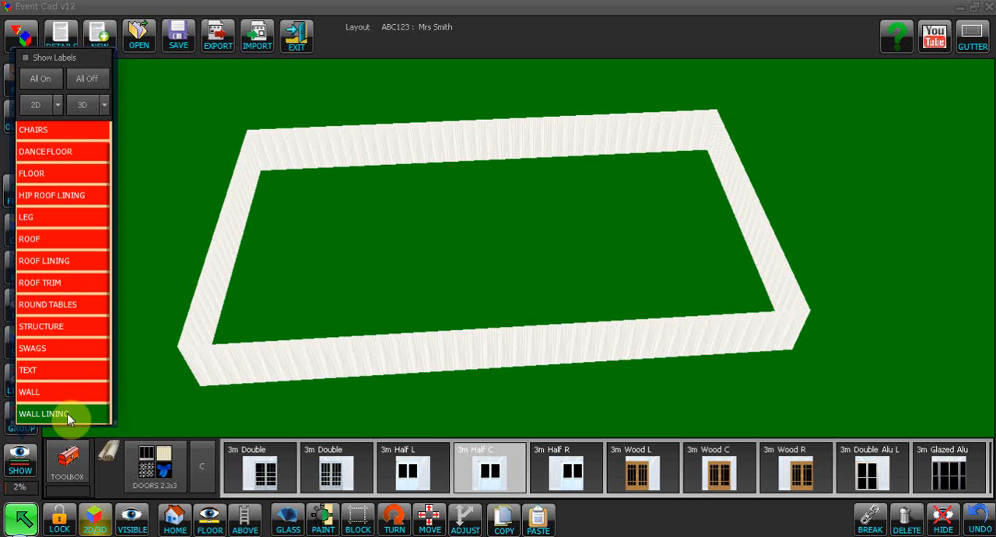
- Apply the Curtains-White lining material to the wall lining panel behind the door
{"action": "left_click", "coordinate": [231, 363]}
{"action": "left_click", "coordinate": [144, 466]}
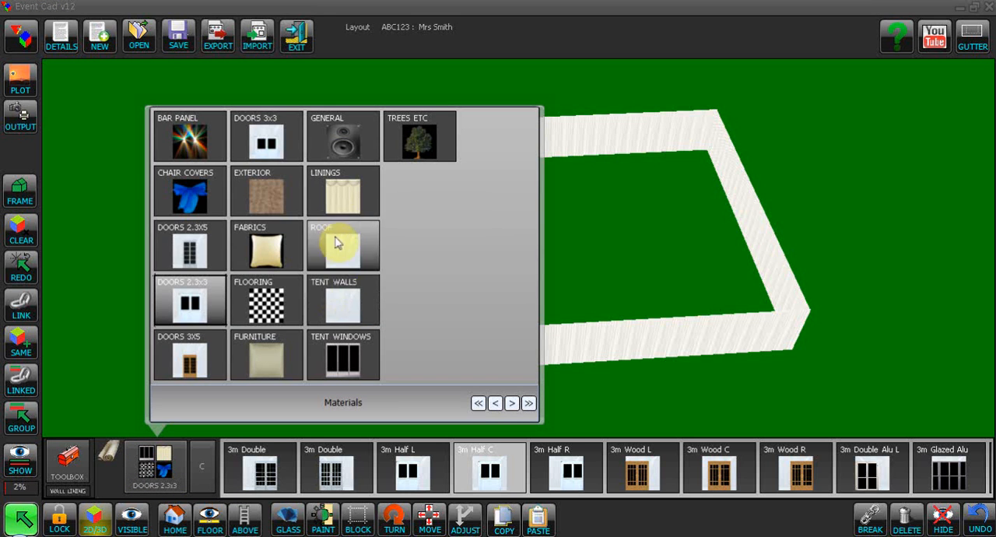
{"action": "left_click", "coordinate": [336, 200]}
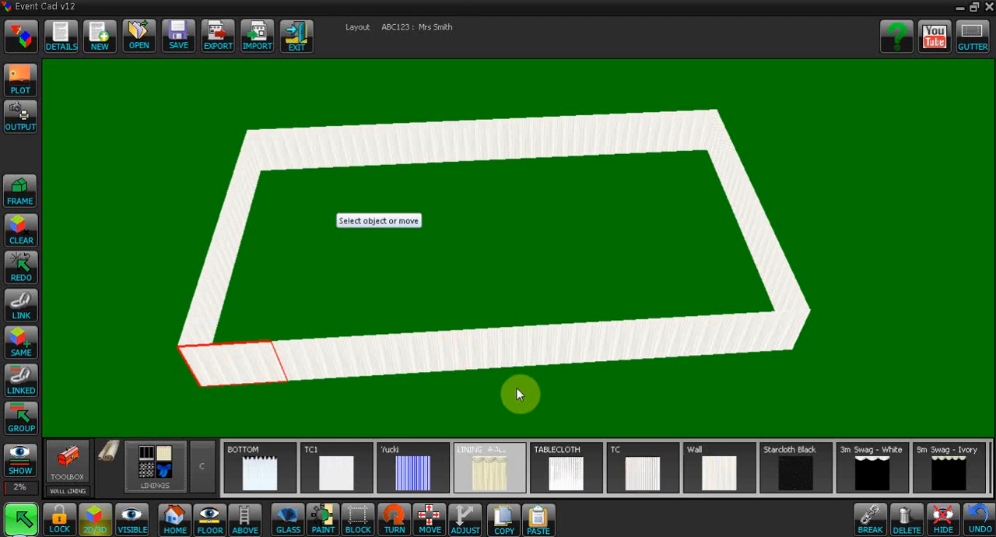
{"action": "left_click_drag", "start_coordinate": [965, 472], "coordinate": [502, 478]}
{"action": "left_click_drag", "start_coordinate": [903, 471], "coordinate": [494, 475]}
{"action": "left_click", "coordinate": [852, 480]}
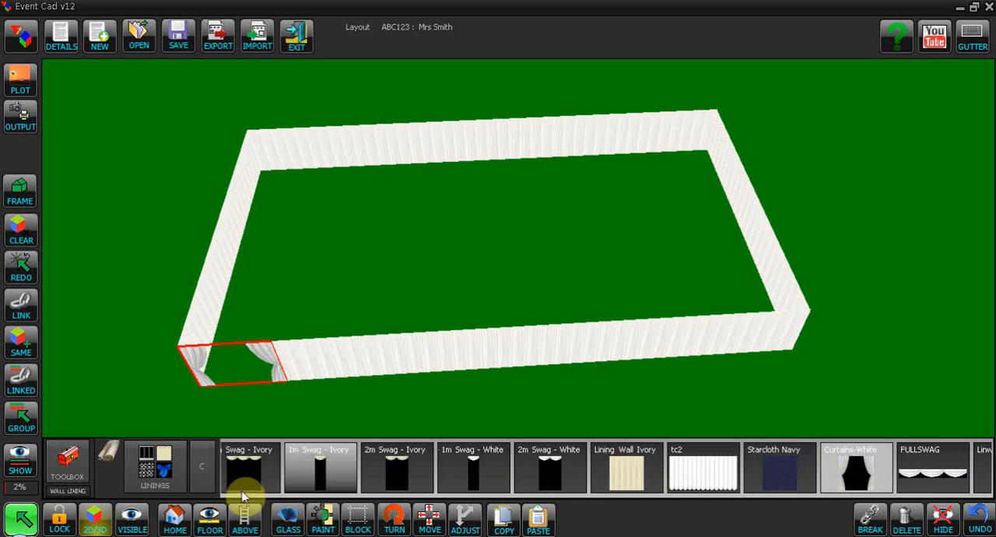
- Restore the 3D group visibility and isolate the WALL group
{"action": "left_click", "coordinate": [22, 467]}
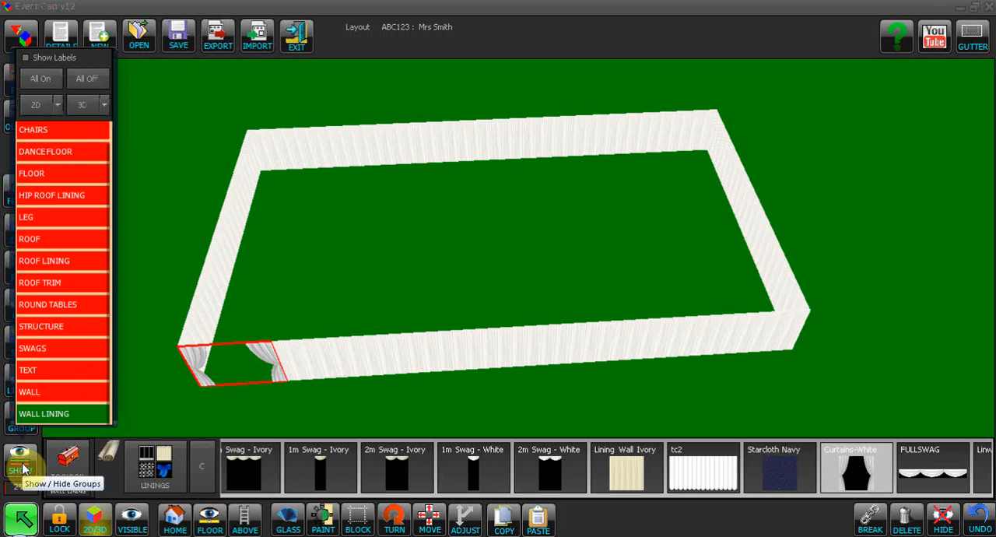
{"action": "left_click", "coordinate": [81, 106]}
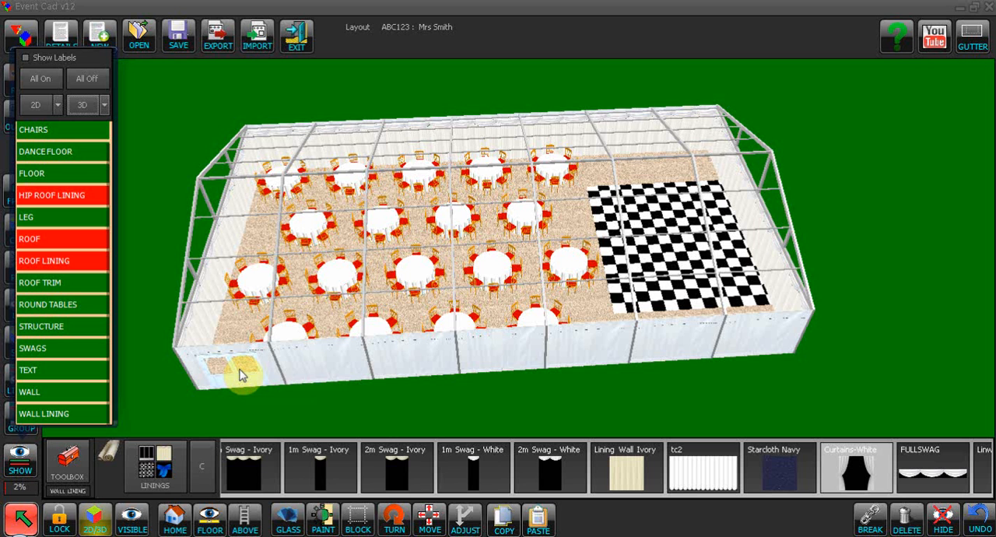
{"action": "left_click", "coordinate": [31, 393]}
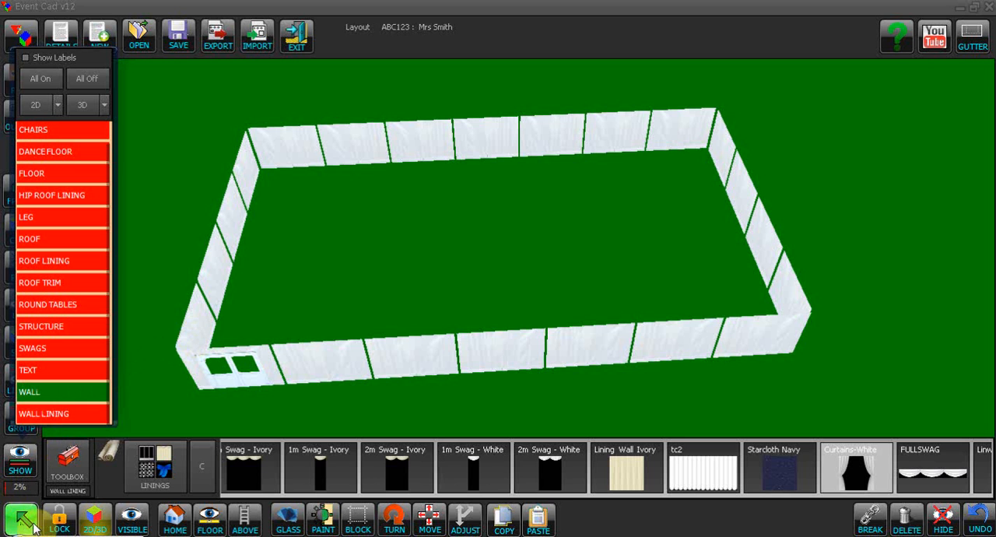
- Lock multiple selection and apply Georgian tent windows to the four door-end wall panels, the first two far-side panels and the panel beside the door
{"action": "left_click", "coordinate": [62, 523]}
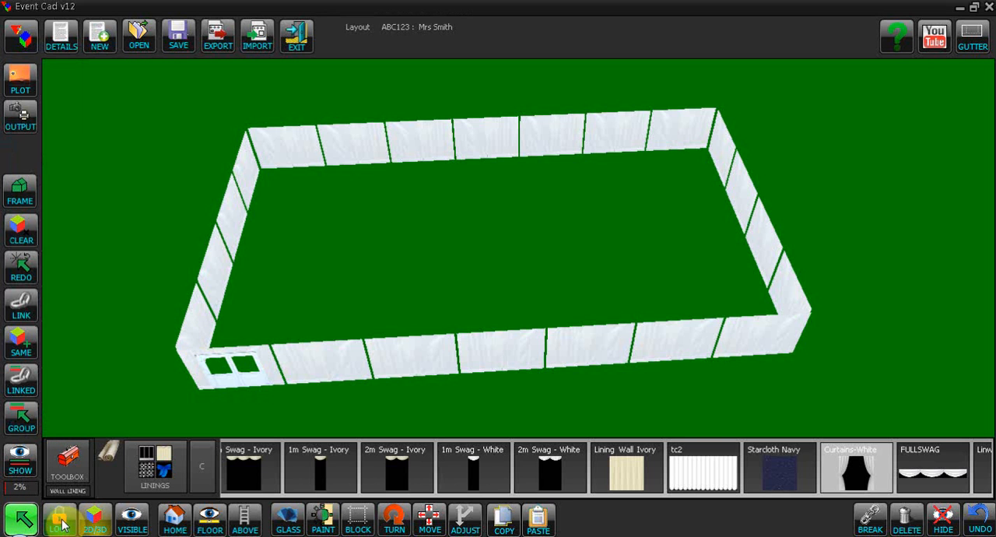
{"action": "left_click", "coordinate": [205, 324]}
{"action": "left_click", "coordinate": [219, 268]}
{"action": "left_click", "coordinate": [237, 219]}
{"action": "left_click", "coordinate": [241, 180]}
{"action": "left_click", "coordinate": [283, 150]}
{"action": "left_click", "coordinate": [343, 150]}
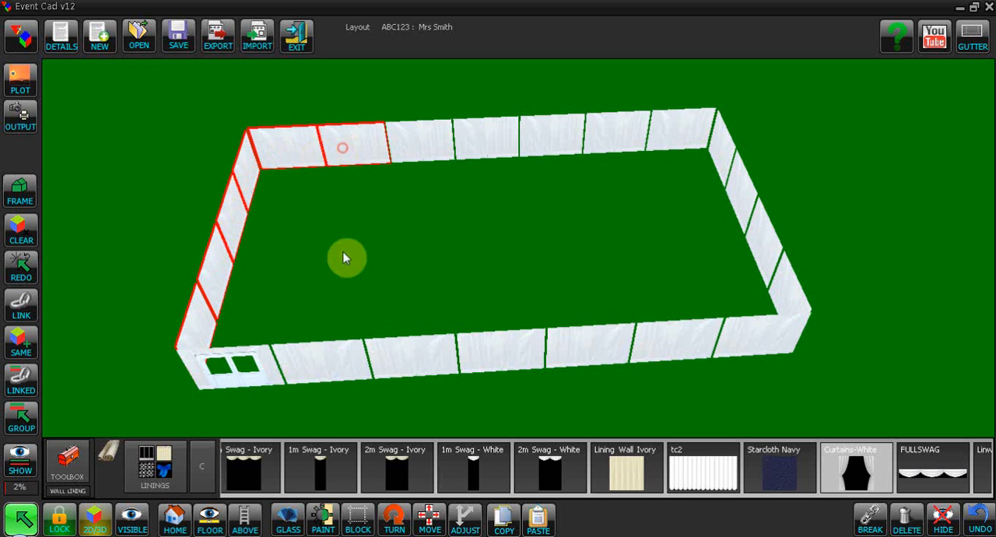
{"action": "left_click", "coordinate": [321, 364]}
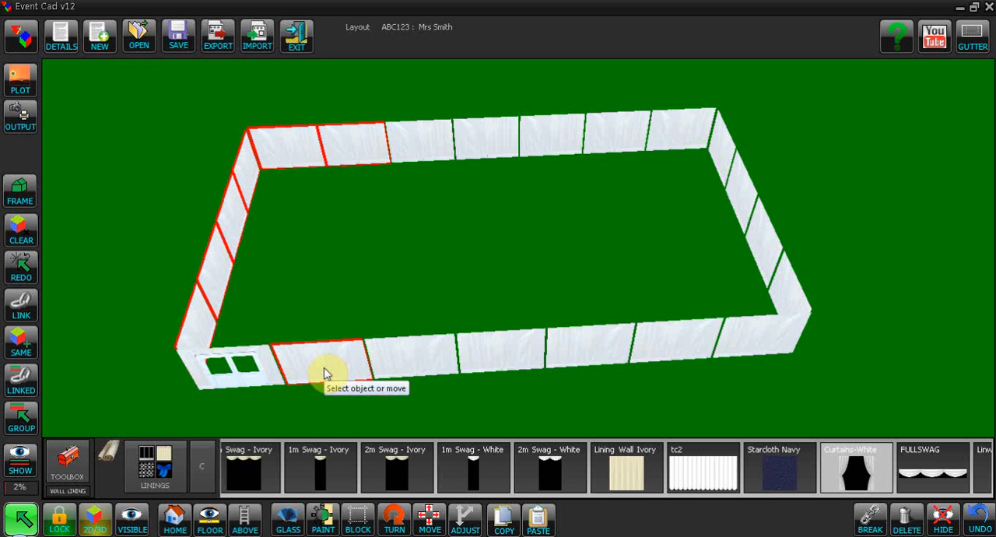
{"action": "left_click", "coordinate": [156, 469]}
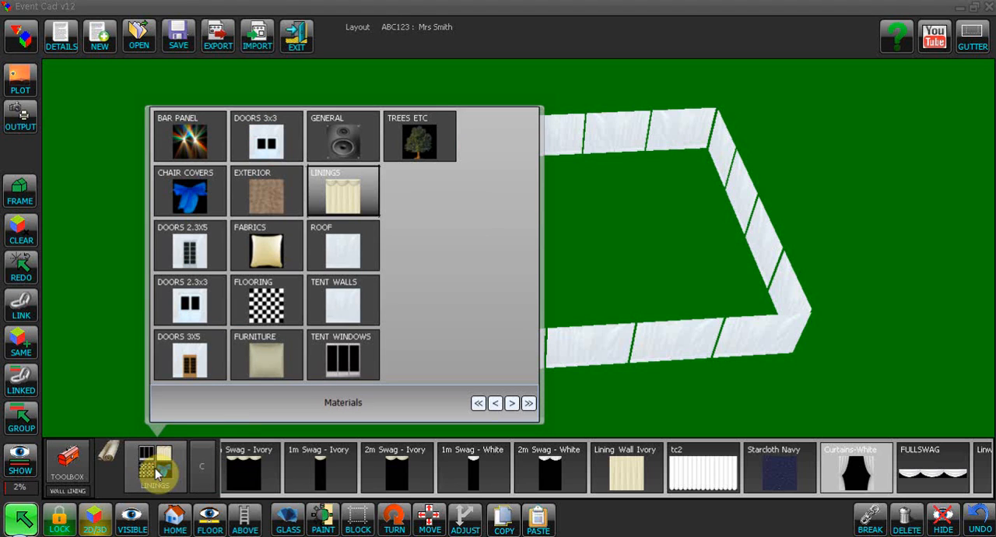
{"action": "left_click", "coordinate": [344, 358]}
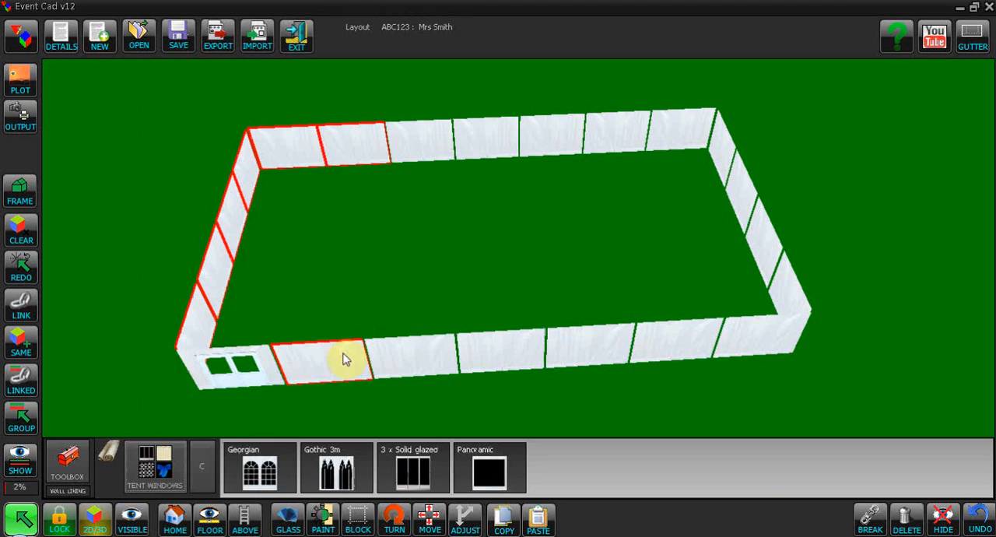
{"action": "left_click", "coordinate": [256, 478]}
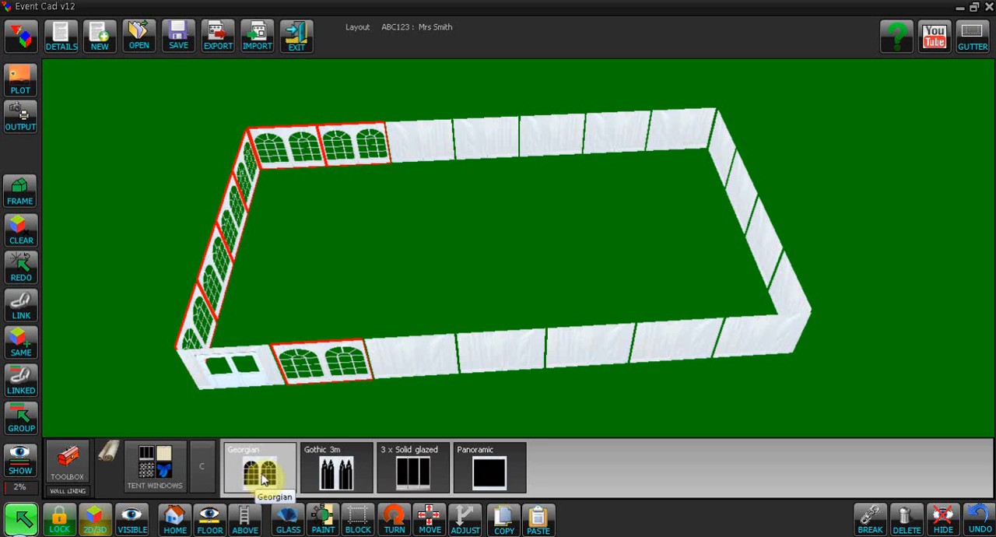
- Try Panoramic and Gothic 3m windows on the selected wall panels and return them to Georgian
{"action": "left_click", "coordinate": [474, 471]}
{"action": "left_click", "coordinate": [307, 481]}
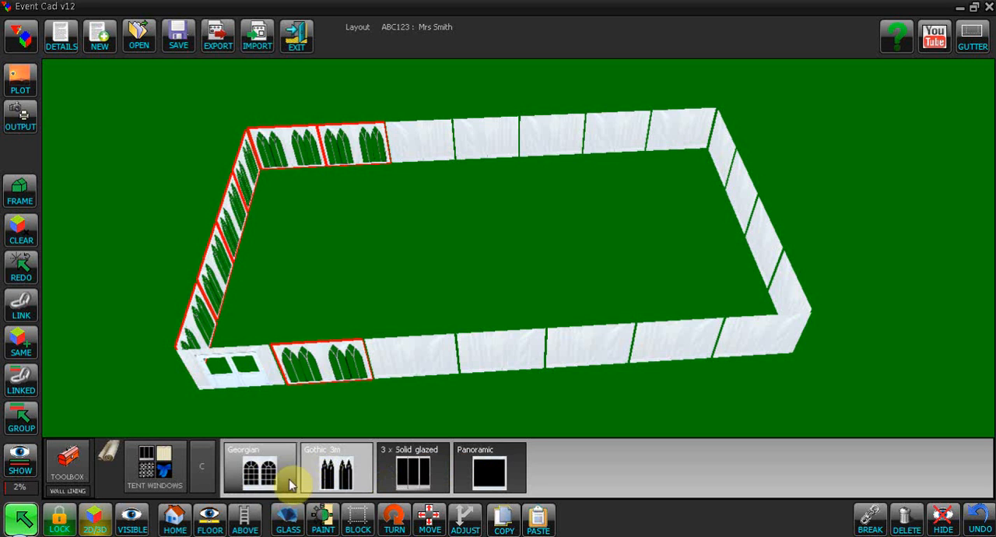
{"action": "left_click", "coordinate": [269, 476]}
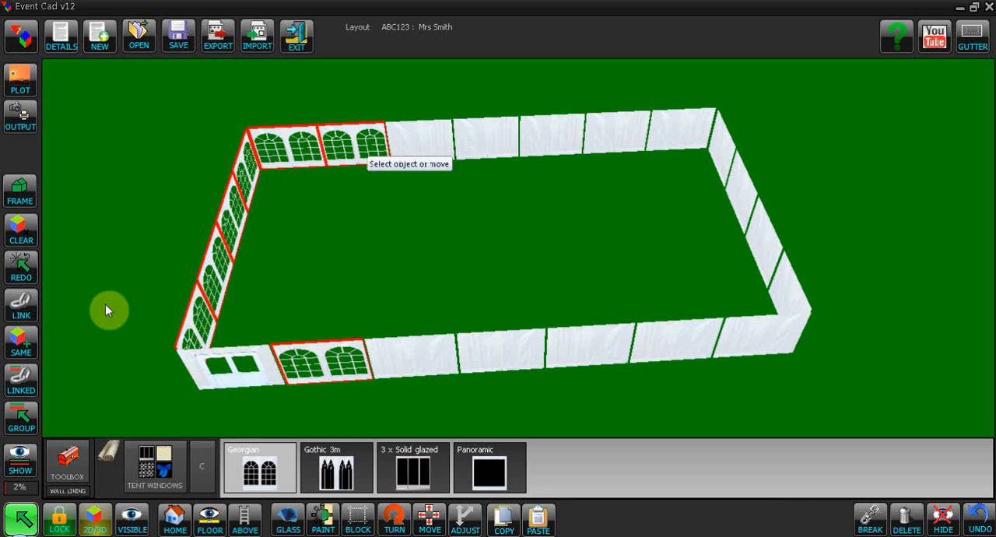
- Bring back the 3D group visibility and isolate the WALL LINING group
{"action": "left_click", "coordinate": [20, 459]}
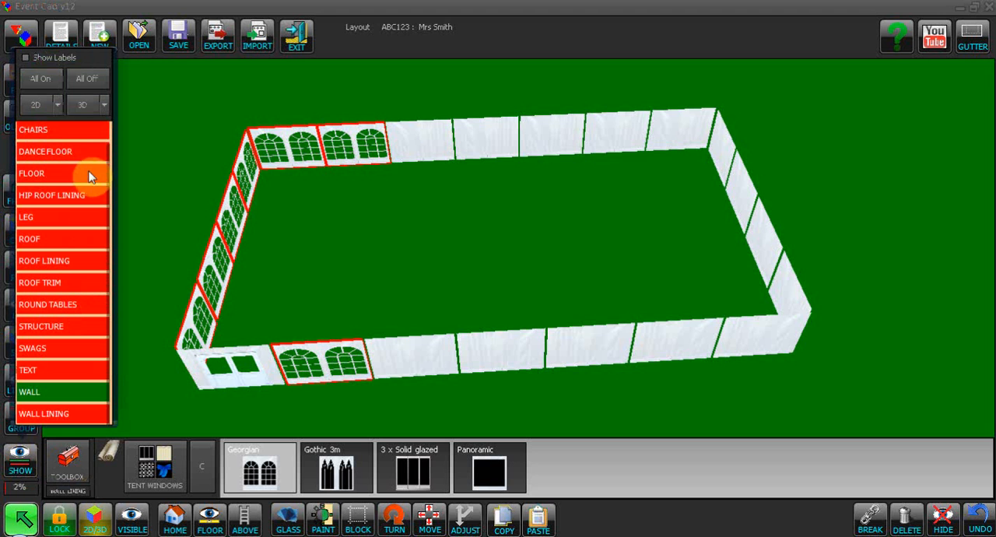
{"action": "left_click", "coordinate": [81, 107]}
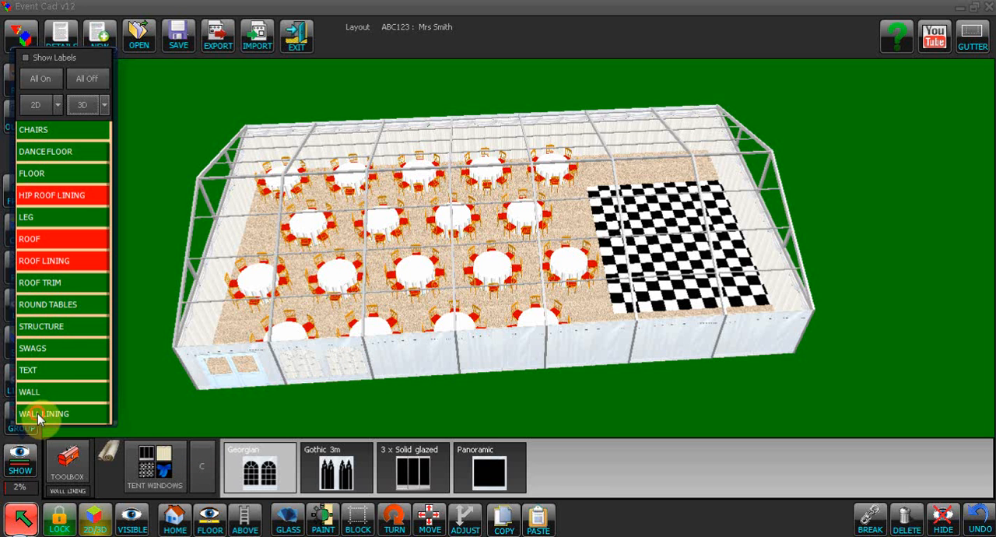
{"action": "left_click", "coordinate": [67, 412]}
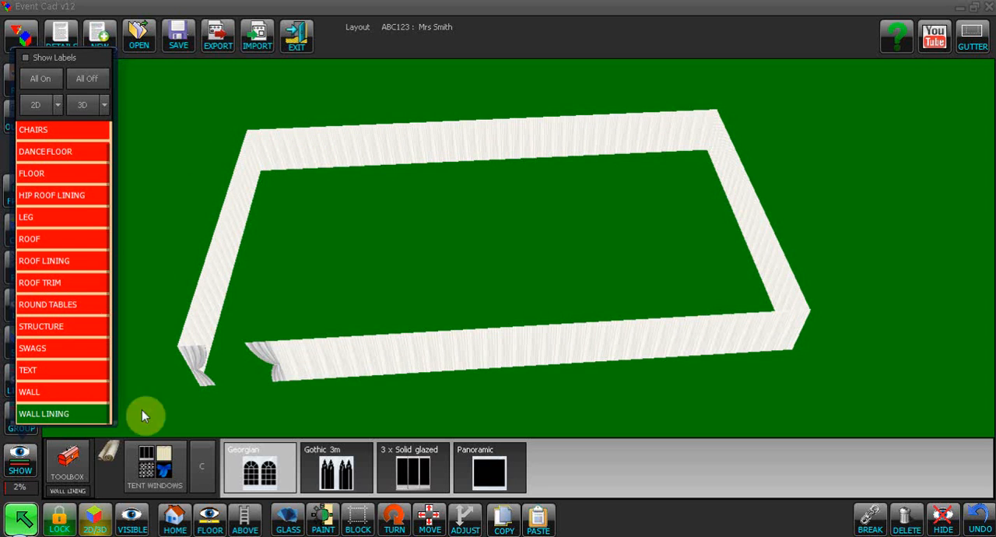
- Apply Curtains-White to the lining panels behind the Georgian windows: beside the door, along the door end and the first two on the far side
{"action": "left_click", "coordinate": [324, 359]}
{"action": "left_click", "coordinate": [211, 323]}
{"action": "left_click", "coordinate": [215, 275]}
{"action": "left_click", "coordinate": [254, 178]}
{"action": "left_click", "coordinate": [282, 160]}
{"action": "left_click", "coordinate": [333, 159]}
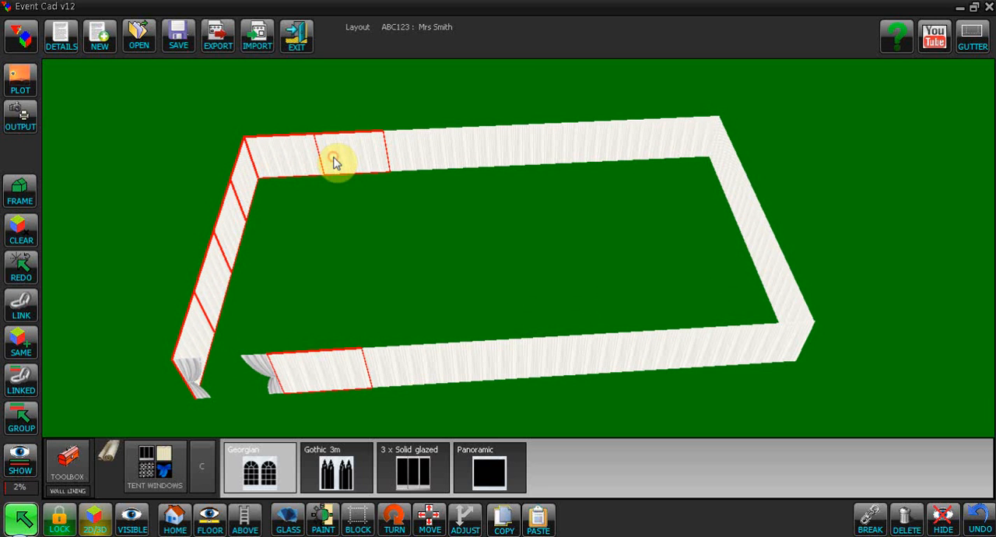
{"action": "left_click", "coordinate": [159, 471]}
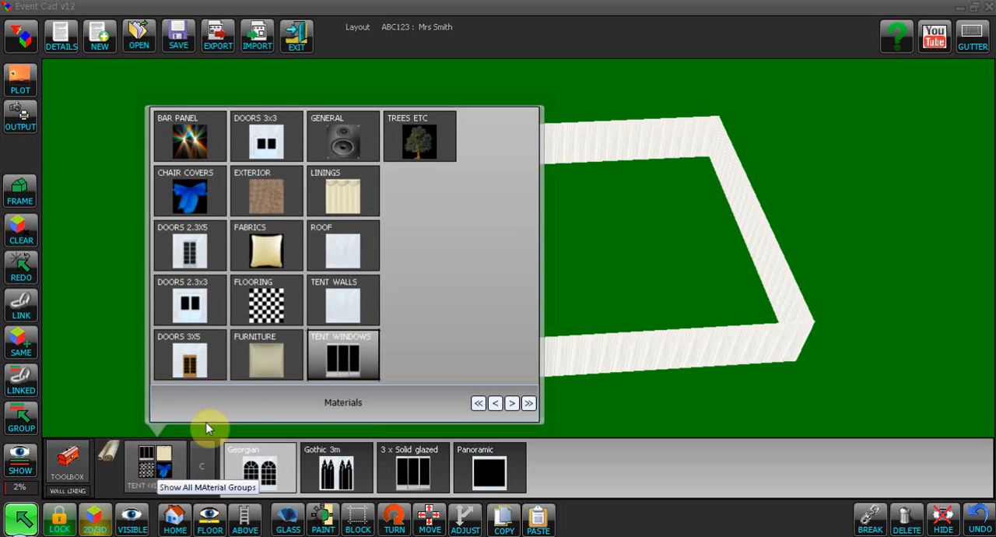
{"action": "left_click", "coordinate": [346, 194]}
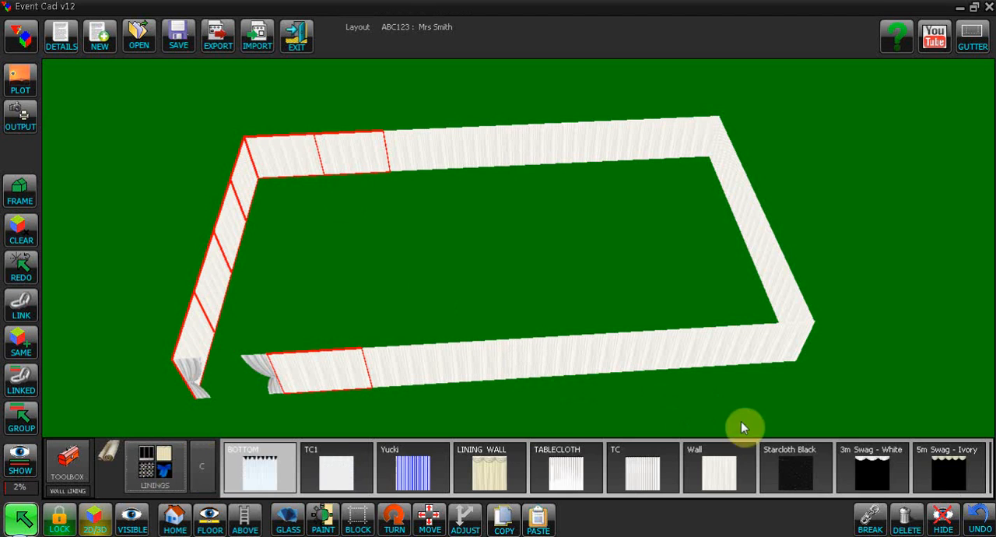
{"action": "left_click_drag", "start_coordinate": [663, 474], "coordinate": [322, 472]}
{"action": "left_click_drag", "start_coordinate": [848, 475], "coordinate": [328, 472]}
{"action": "left_click", "coordinate": [723, 471]}
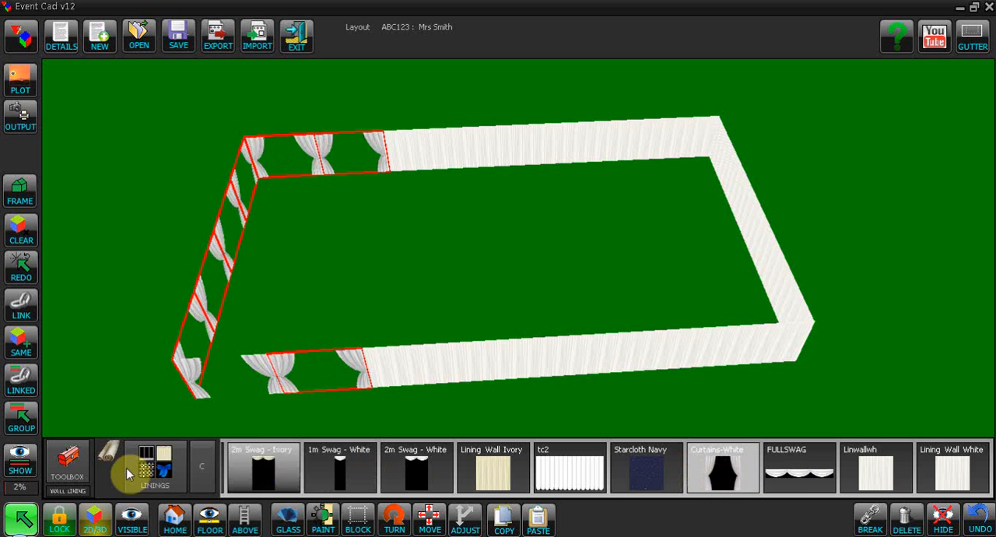
- Bring back the 3D group visibility and isolate the SWAGS group
{"action": "left_click", "coordinate": [17, 466]}
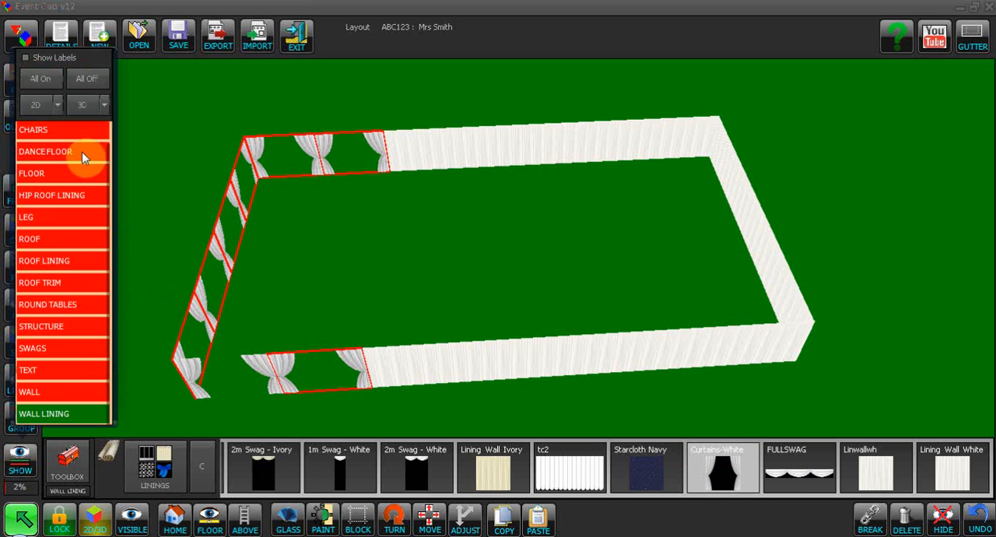
{"action": "left_click", "coordinate": [78, 102]}
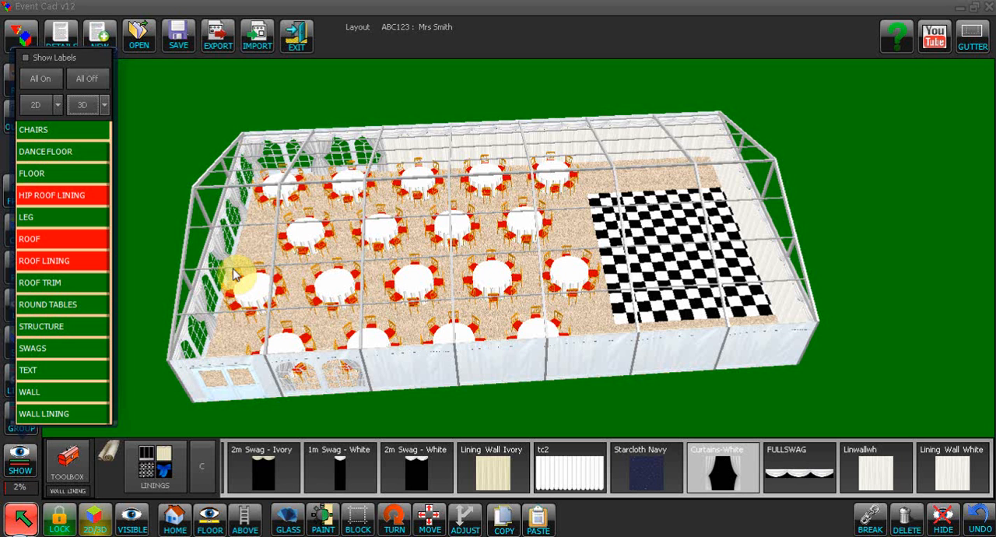
{"action": "double_click", "coordinate": [52, 349]}
{"action": "left_click", "coordinate": [219, 372]}
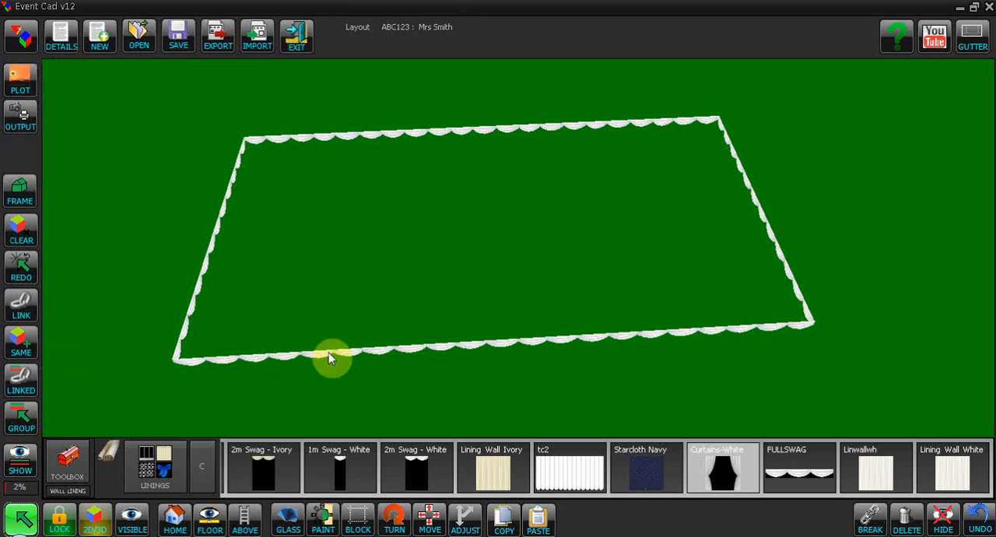
- Select all matching swags around the marquee, colour them RED and bring back the 3D group visibility
{"action": "left_click", "coordinate": [288, 358]}
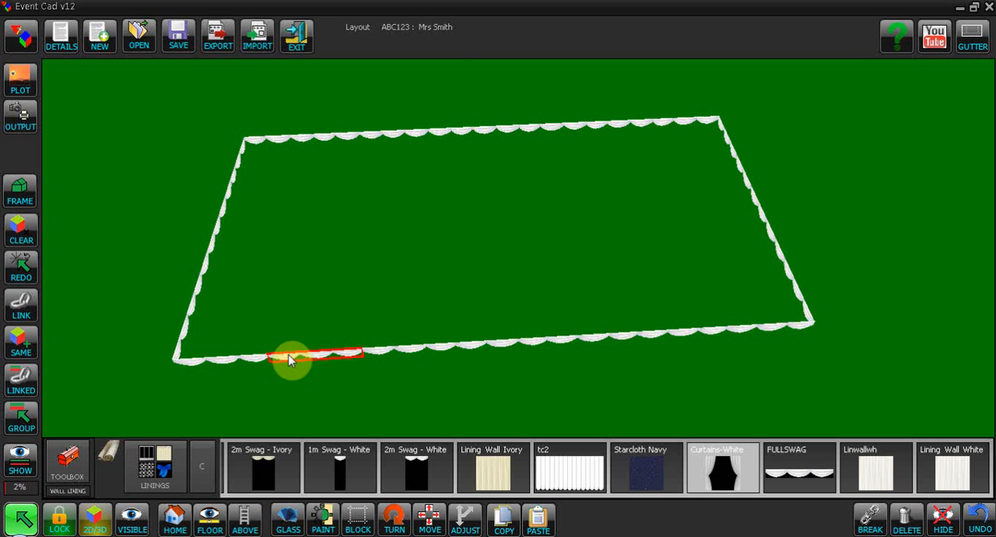
{"action": "left_click", "coordinate": [22, 351]}
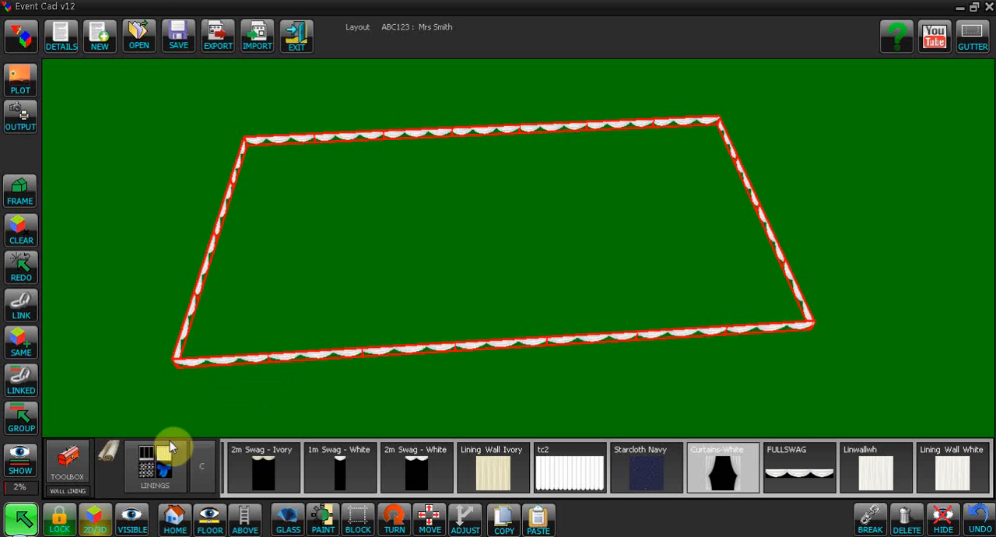
{"action": "left_click", "coordinate": [74, 466]}
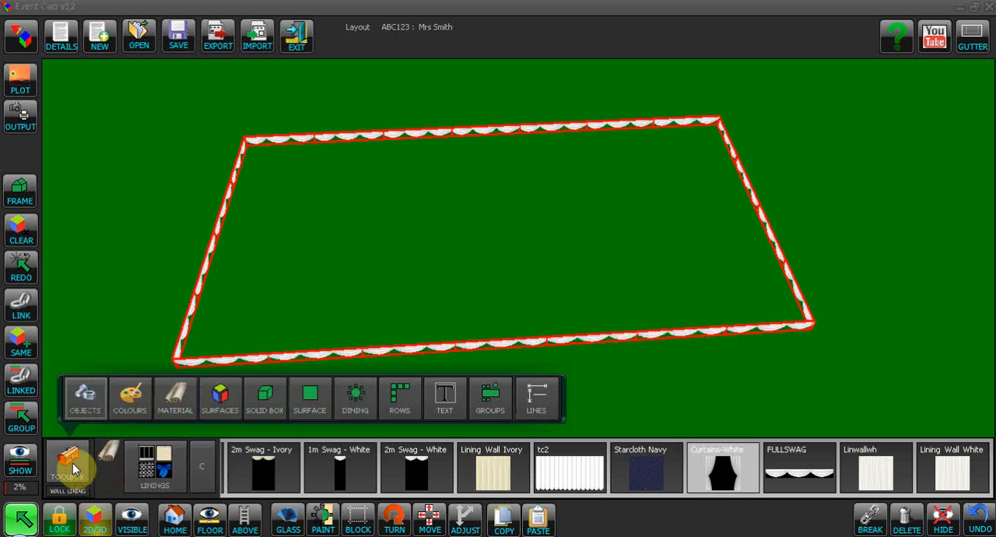
{"action": "left_click", "coordinate": [132, 410]}
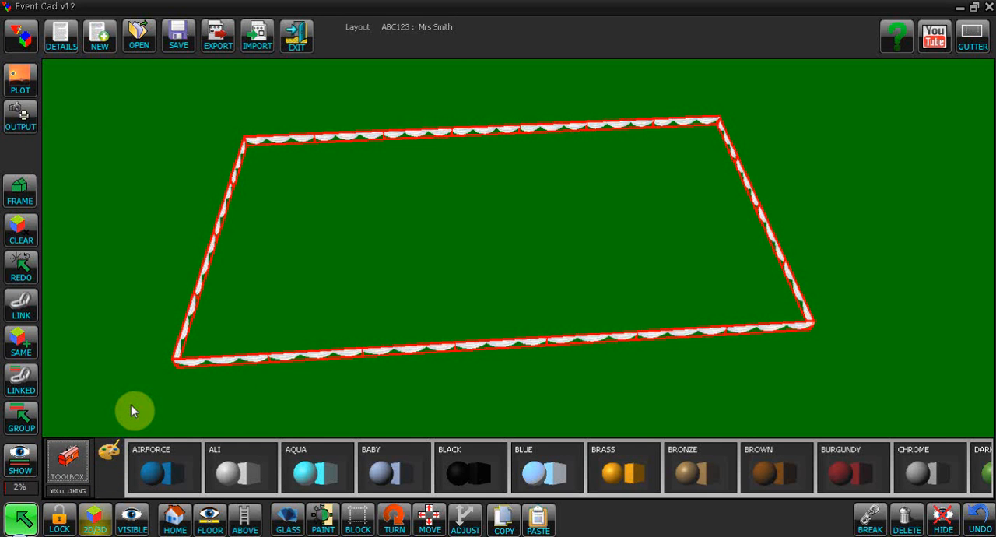
{"action": "left_click_drag", "start_coordinate": [905, 474], "coordinate": [778, 472]}
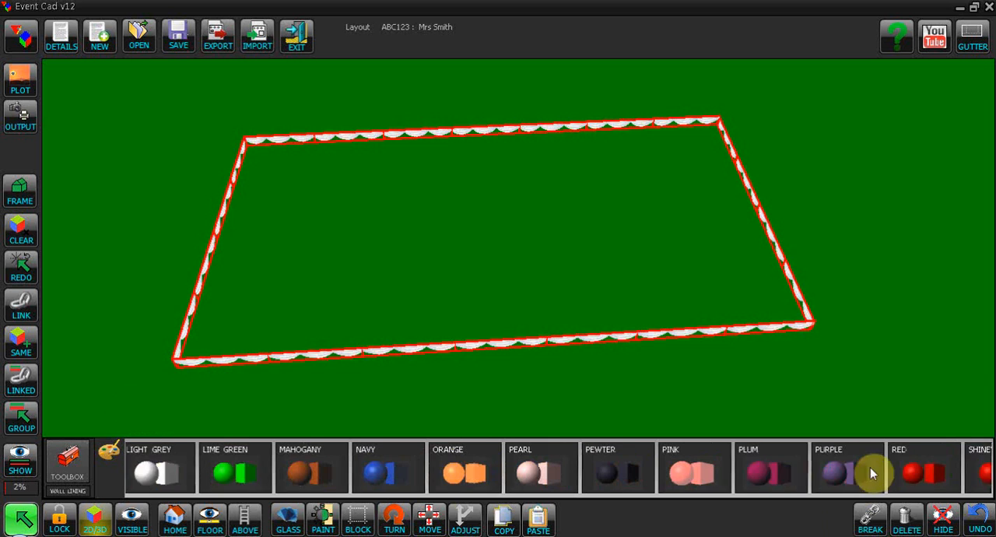
{"action": "left_click", "coordinate": [849, 474]}
{"action": "left_click", "coordinate": [21, 467]}
{"action": "left_click", "coordinate": [85, 106]}
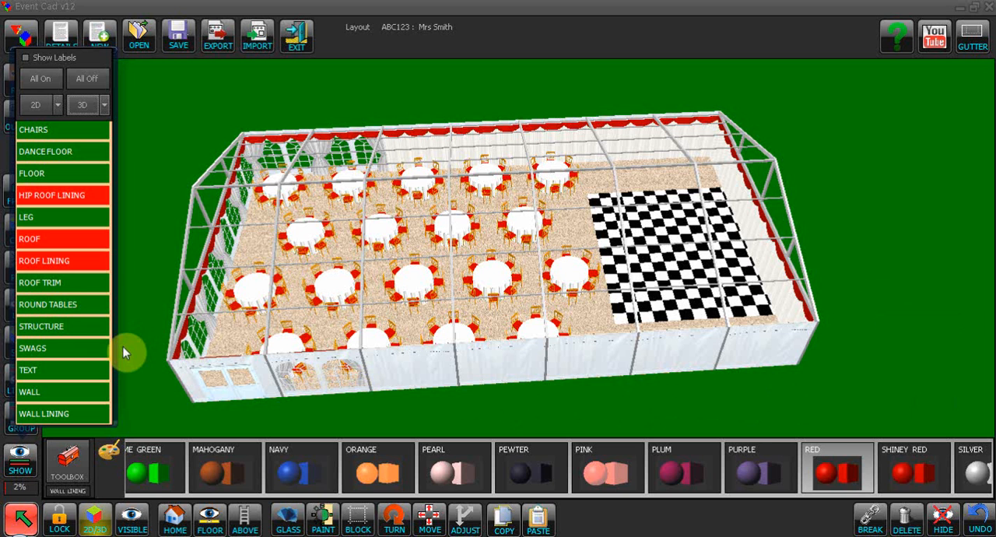
- Return to the 2D plan and place a 2D Double Door against the outside of the lower long wall's first bay
{"action": "right_click", "coordinate": [785, 405]}
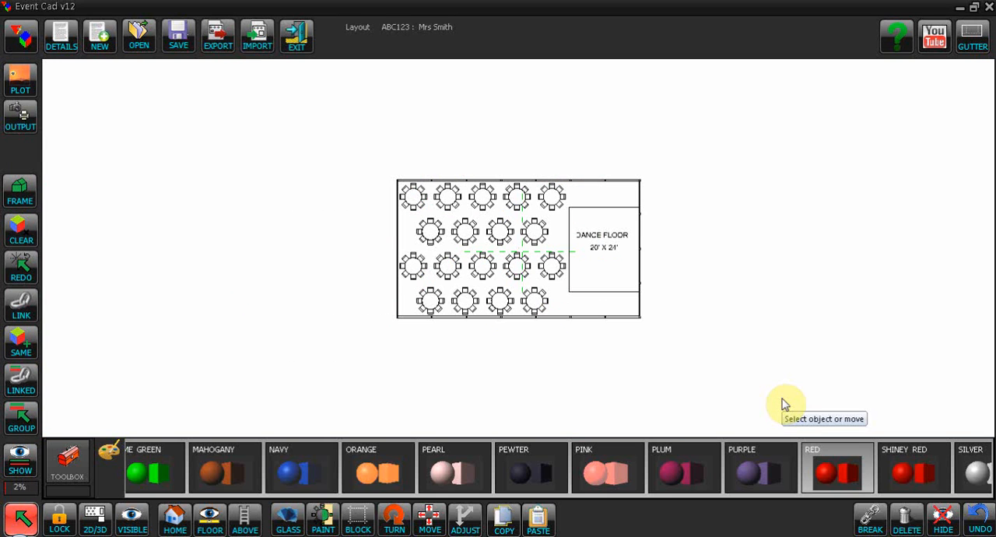
{"action": "left_click", "coordinate": [66, 465]}
{"action": "left_click", "coordinate": [84, 397]}
{"action": "left_click", "coordinate": [181, 476]}
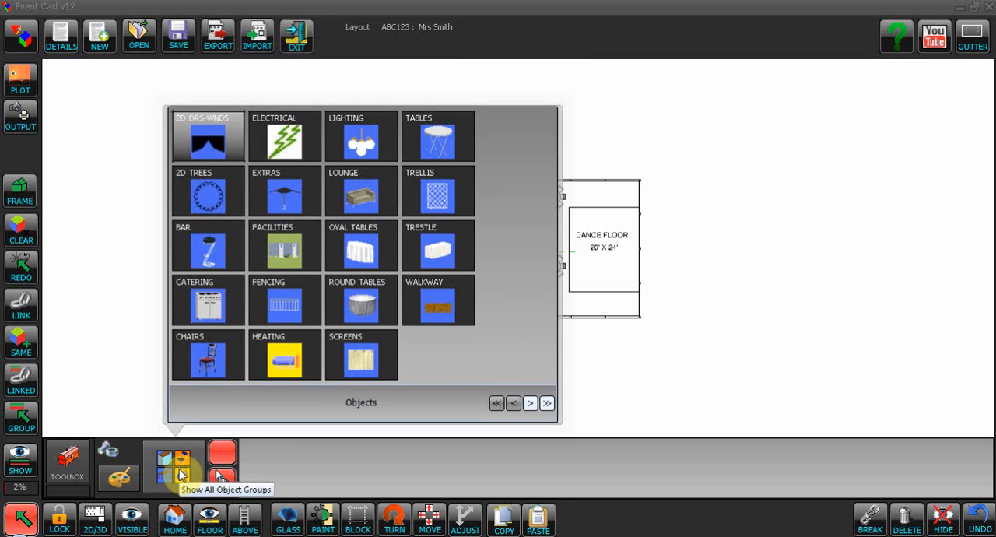
{"action": "left_click", "coordinate": [201, 134]}
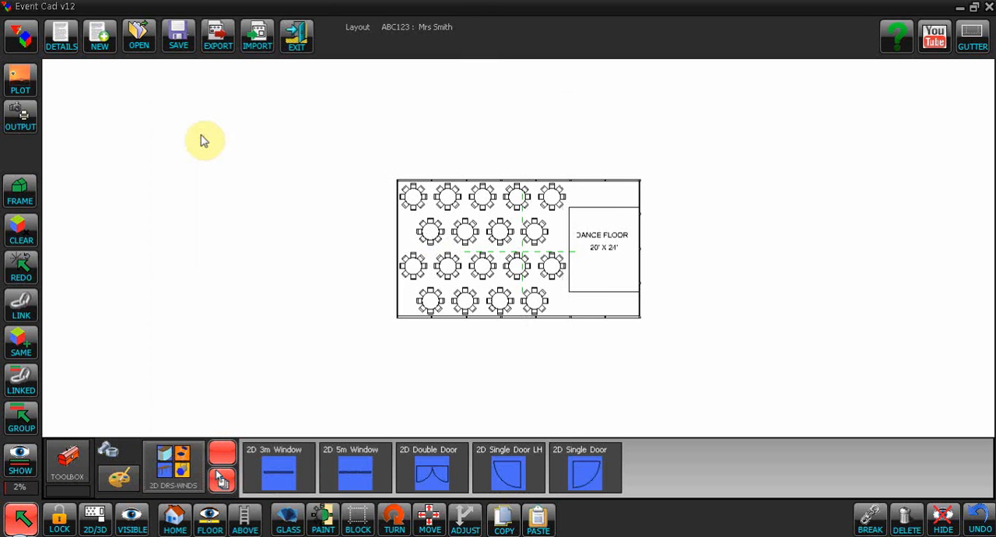
{"action": "left_click", "coordinate": [434, 476]}
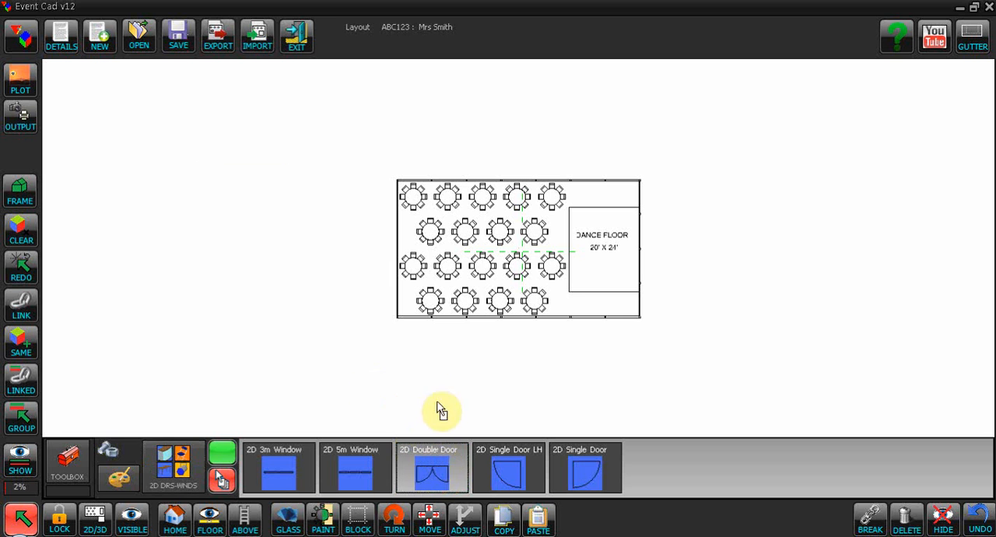
{"action": "left_click", "coordinate": [416, 331]}
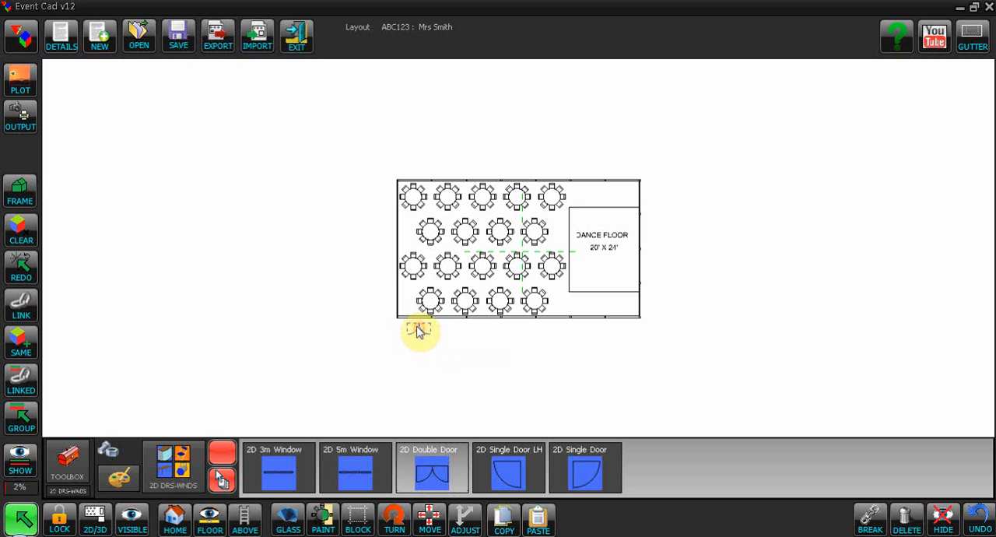
{"action": "left_click", "coordinate": [416, 328]}
{"action": "left_click", "coordinate": [454, 361]}
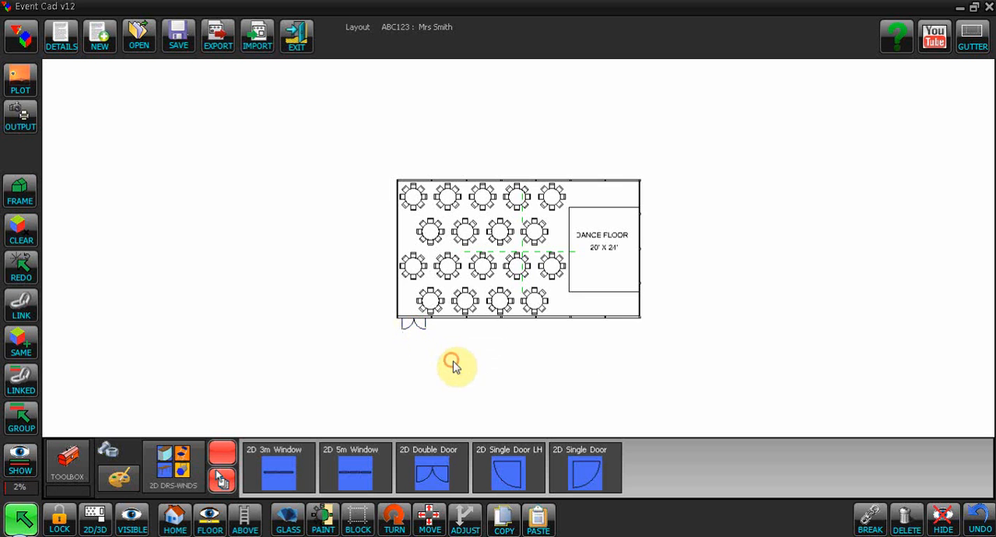
- Place a 2D 3m Window along the outside of the wall bay beside the double door
{"action": "scroll", "coordinate": [715, 383], "scroll_direction": "up", "scroll_amount": 1}
{"action": "scroll", "coordinate": [720, 370], "scroll_direction": "up", "scroll_amount": 2}
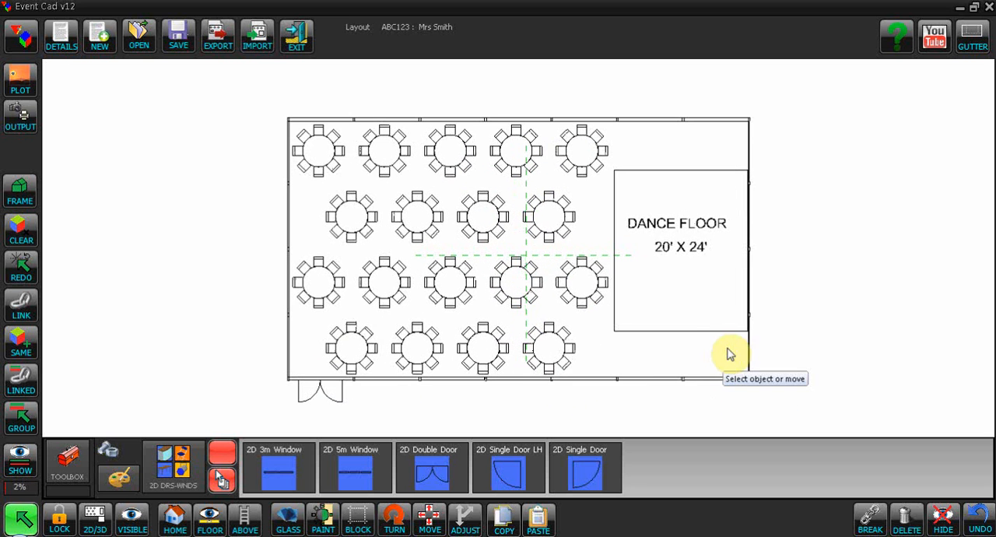
{"action": "left_click", "coordinate": [272, 471]}
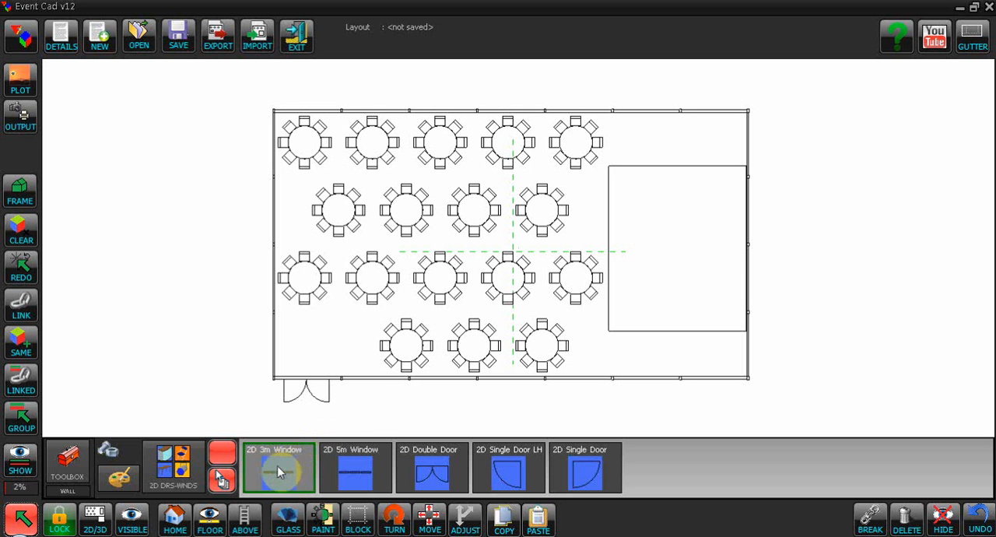
{"action": "left_click", "coordinate": [278, 471]}
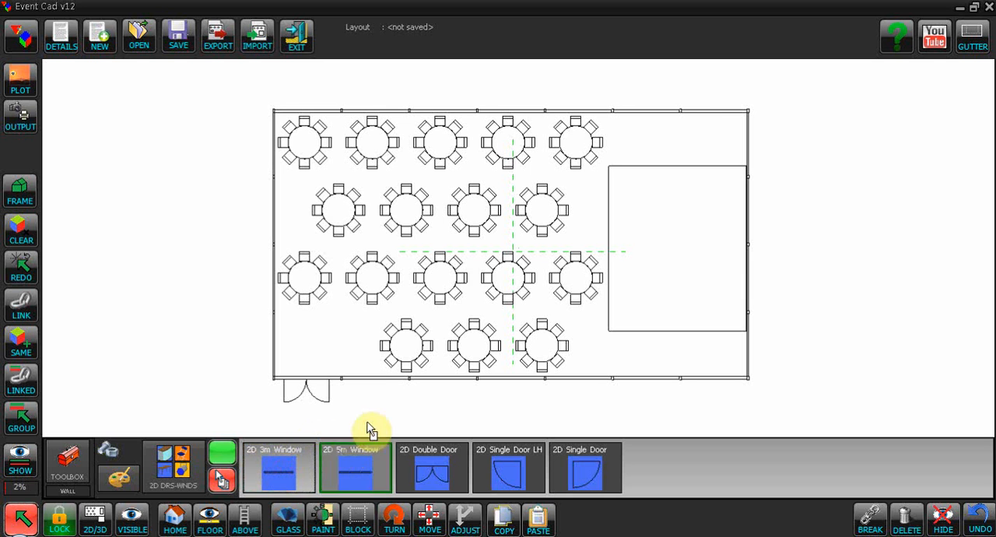
{"action": "left_click", "coordinate": [342, 383]}
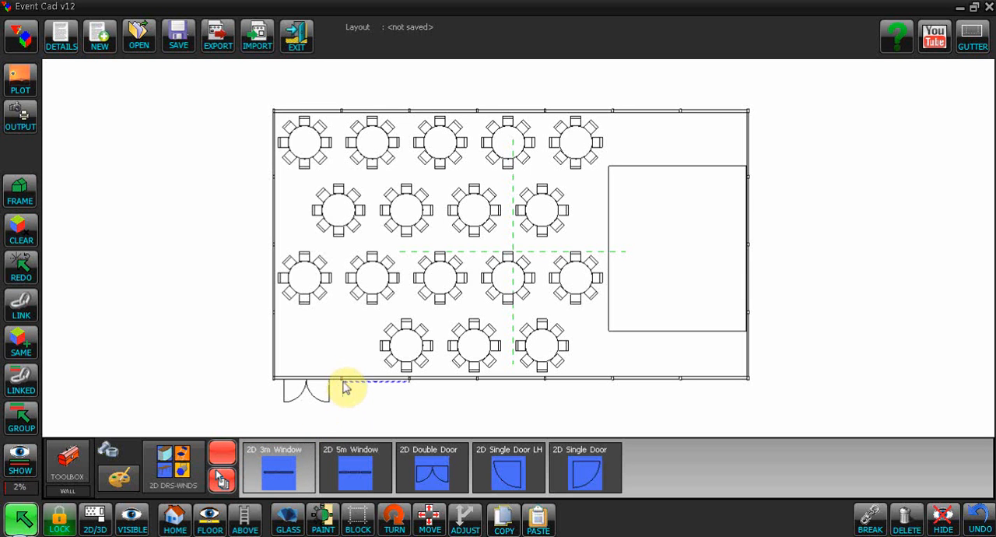
- Place two 2D 3m Windows end to end along the first two bays of the opposite long wall
{"action": "left_click", "coordinate": [280, 477]}
{"action": "left_click", "coordinate": [274, 107]}
{"action": "left_click", "coordinate": [280, 476]}
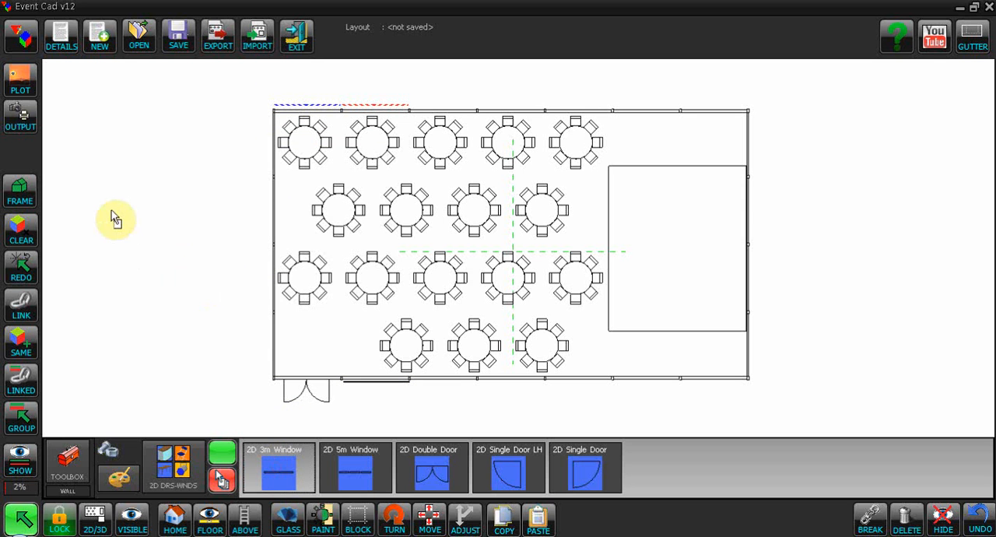
- Place a row of four 2D 3m Windows, turn it vertical and move it against the end wall opposite the dance floor
{"action": "left_click", "coordinate": [89, 194]}
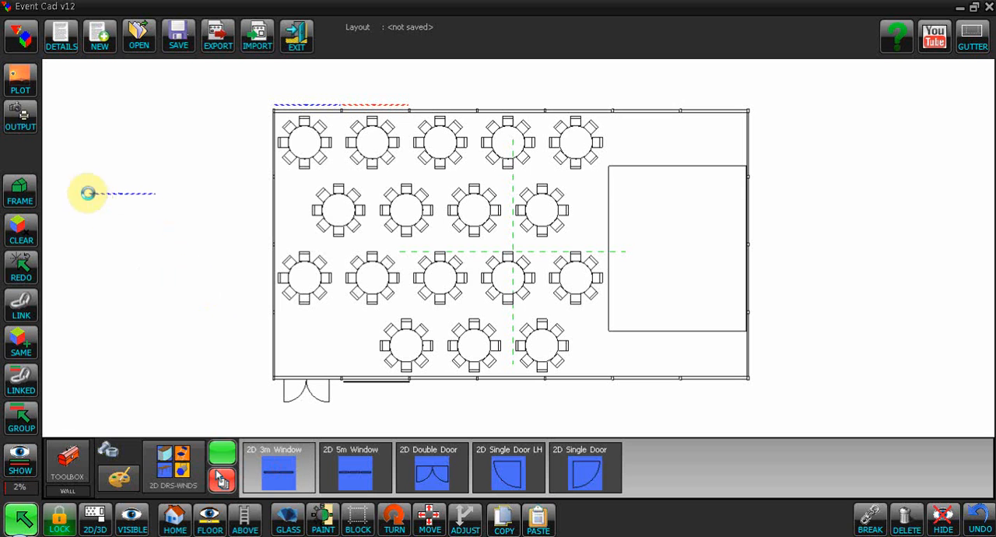
{"action": "left_click", "coordinate": [278, 470]}
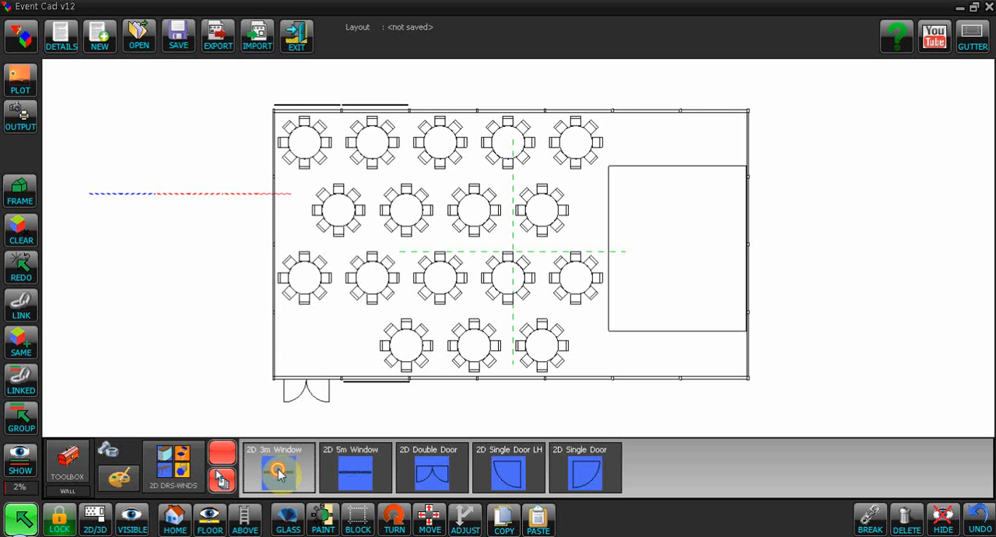
{"action": "left_click", "coordinate": [385, 463]}
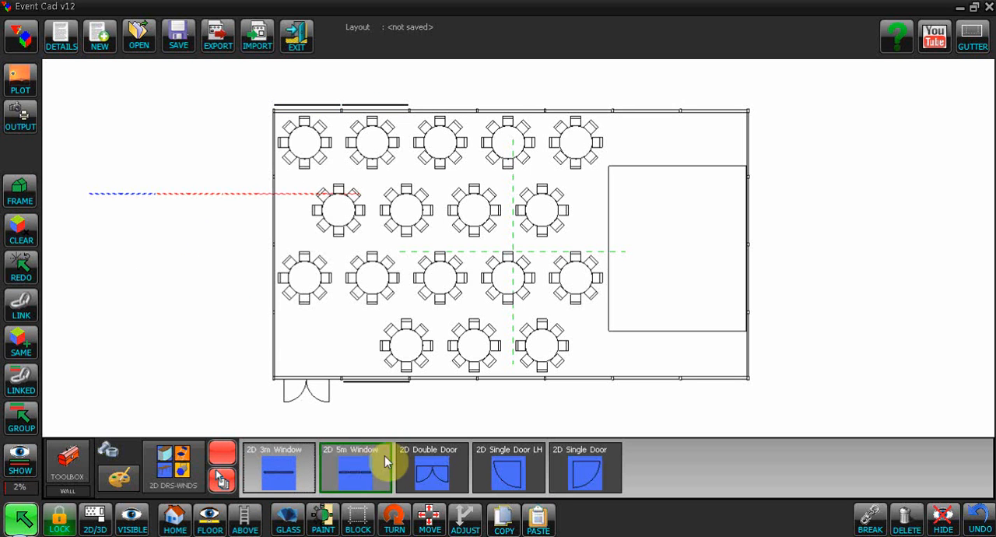
{"action": "left_click", "coordinate": [395, 519]}
{"action": "left_click", "coordinate": [395, 519]}
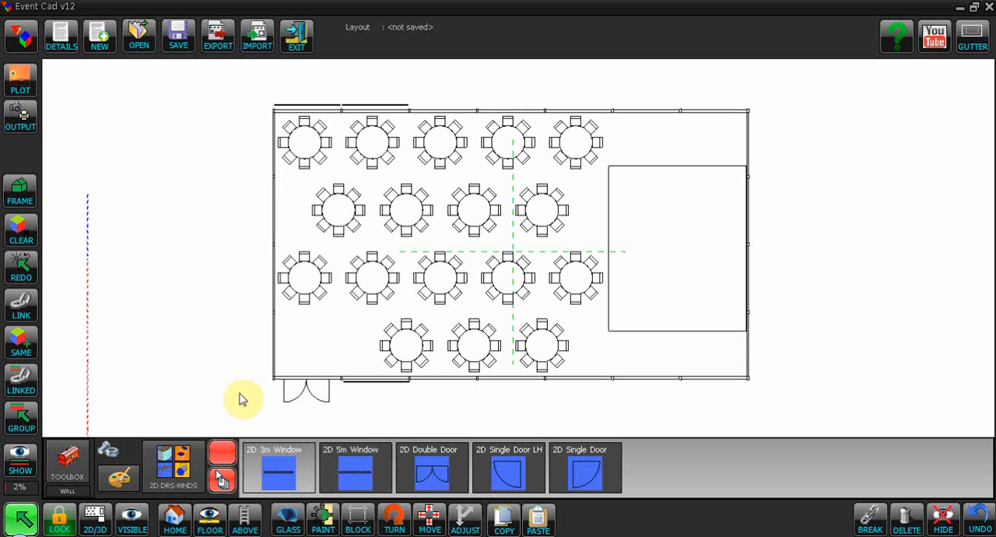
{"action": "left_click_drag", "start_coordinate": [85, 311], "coordinate": [269, 224]}
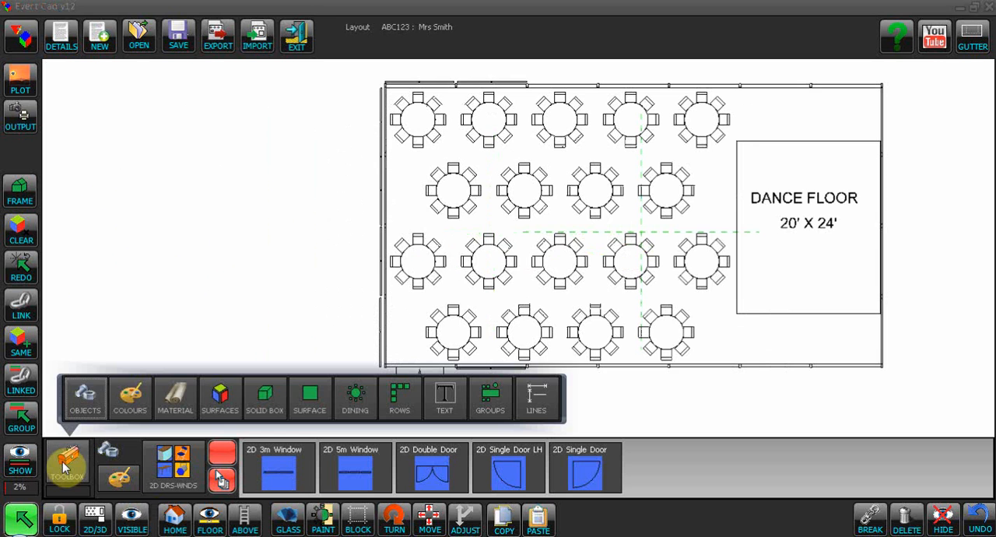
- Add the text WINDOWS, turn it vertical and move it outside the windowed end wall
{"action": "left_click", "coordinate": [441, 400]}
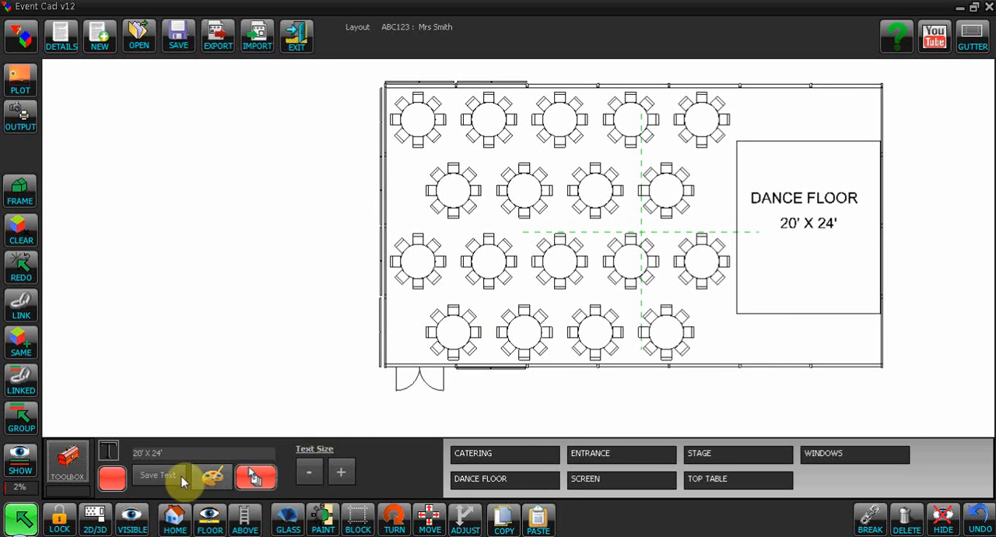
{"action": "left_click_drag", "start_coordinate": [191, 454], "coordinate": [65, 445]}
{"action": "type", "text": "WINDOWS"}
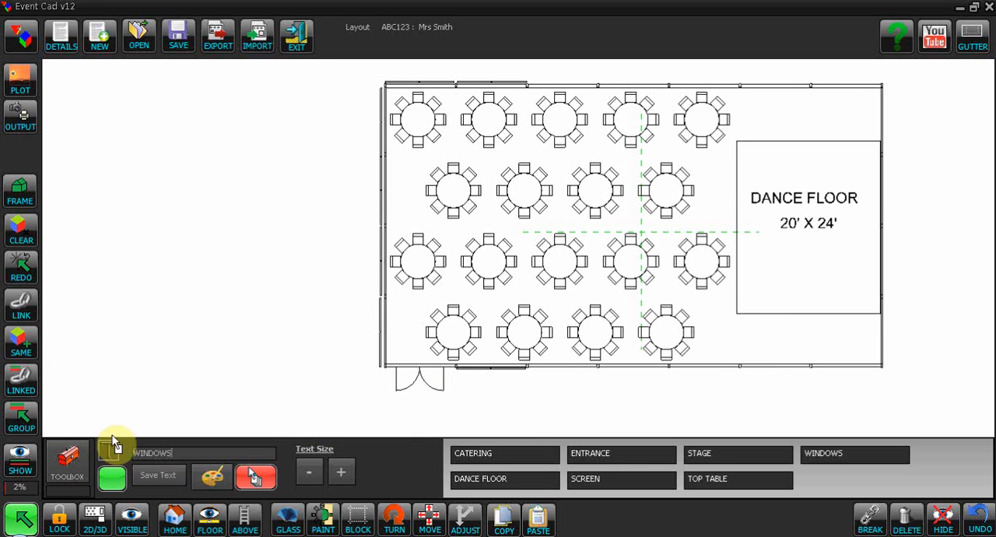
{"action": "left_click", "coordinate": [321, 232]}
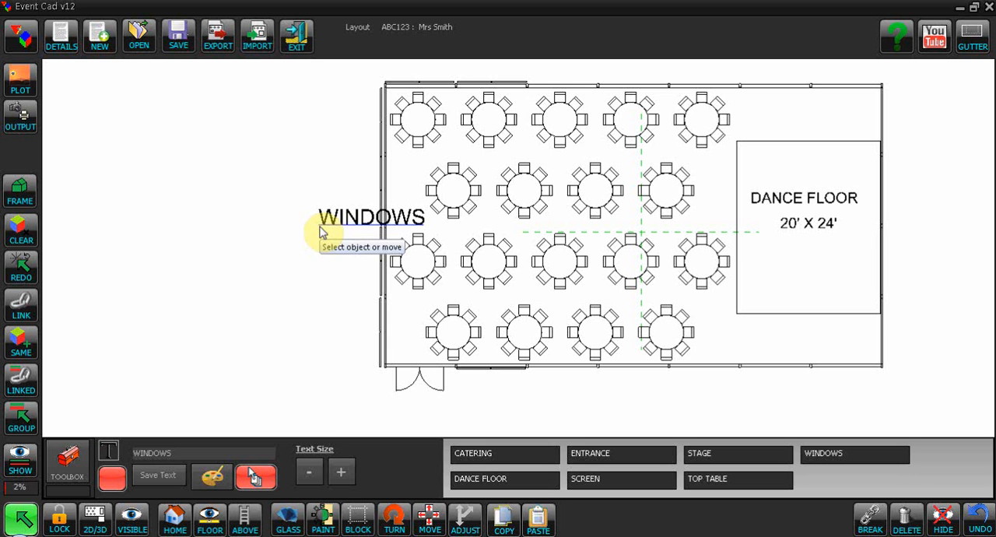
{"action": "left_click", "coordinate": [394, 525]}
{"action": "left_click", "coordinate": [395, 525]}
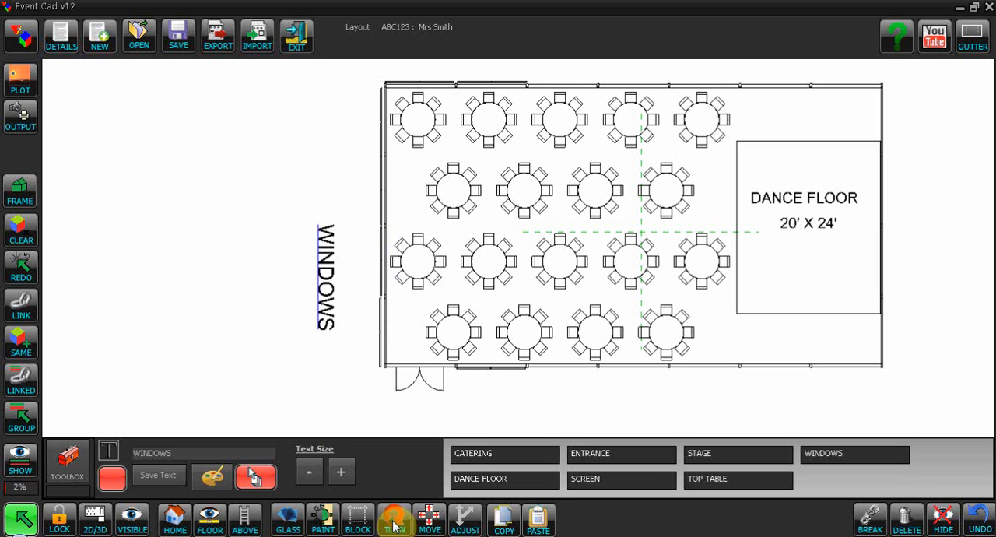
{"action": "left_click_drag", "start_coordinate": [327, 282], "coordinate": [356, 235]}
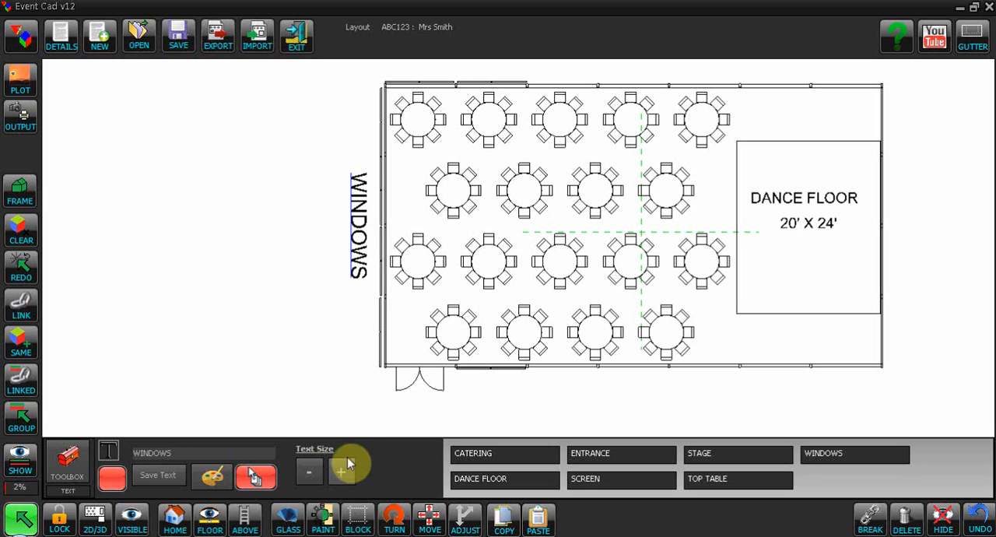
- Reduce the WINDOWS label by three text-size steps and move it closer to the middle of the end wall
{"action": "left_click", "coordinate": [309, 472]}
{"action": "left_click", "coordinate": [310, 473]}
{"action": "left_click", "coordinate": [310, 472]}
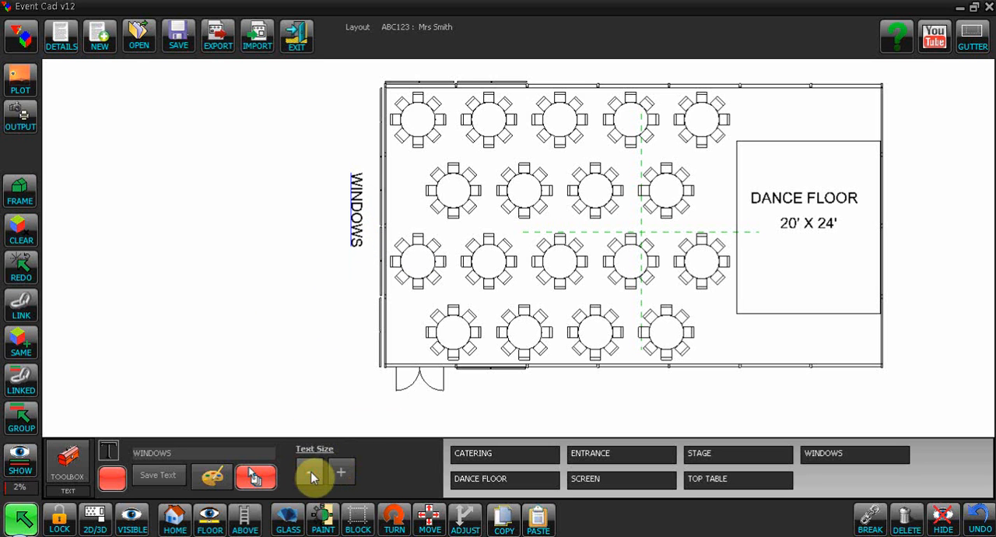
{"action": "left_click_drag", "start_coordinate": [359, 227], "coordinate": [368, 235]}
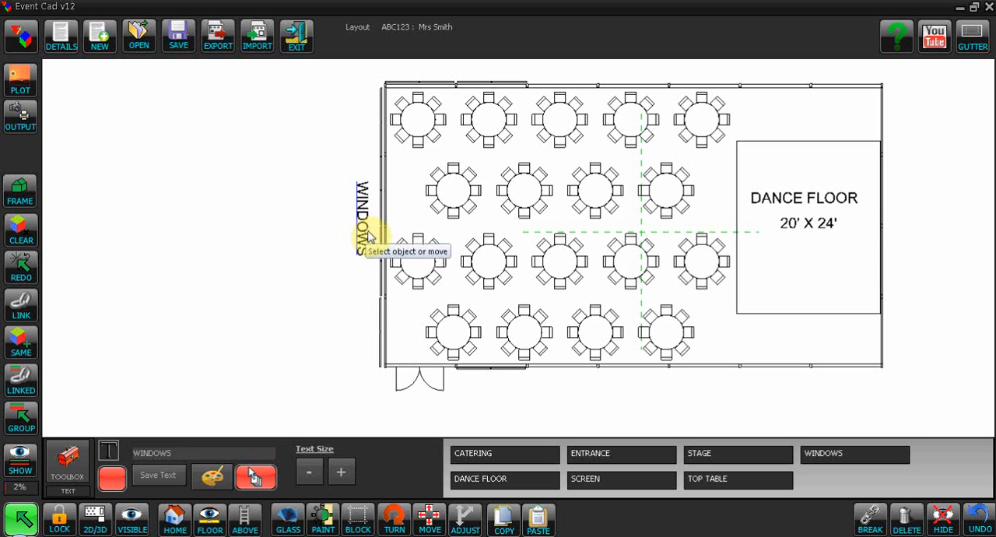
{"action": "left_click", "coordinate": [326, 301]}
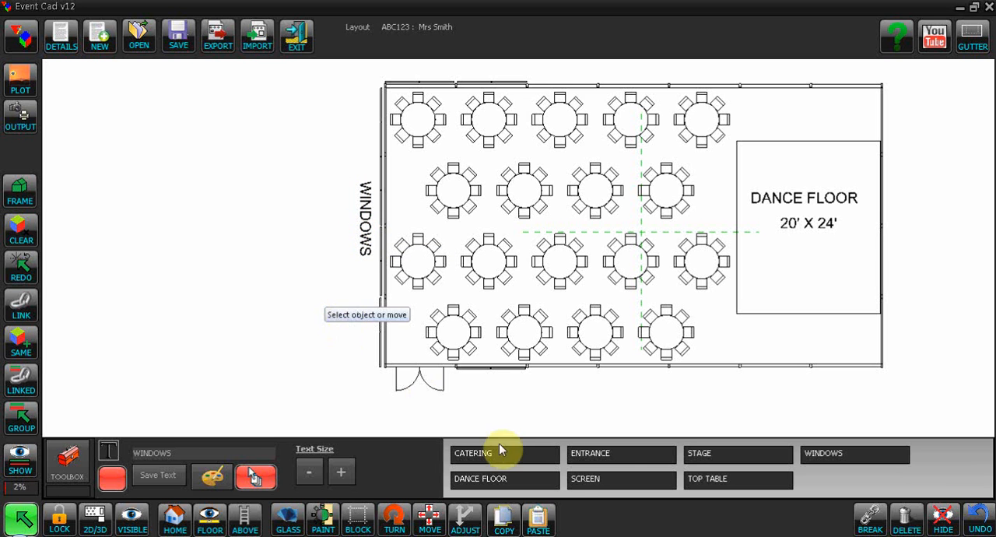
- Place the saved ENTRANCE label below the double door and reduce its text size by two steps
{"action": "left_click", "coordinate": [613, 461]}
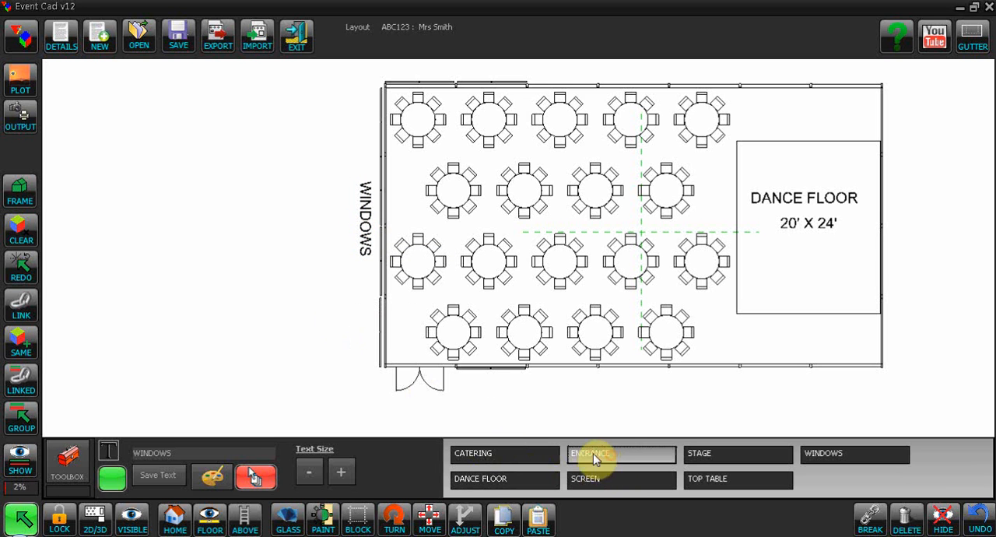
{"action": "left_click", "coordinate": [391, 415]}
{"action": "left_click", "coordinate": [308, 477]}
{"action": "left_click", "coordinate": [308, 476]}
{"action": "left_click", "coordinate": [308, 477]}
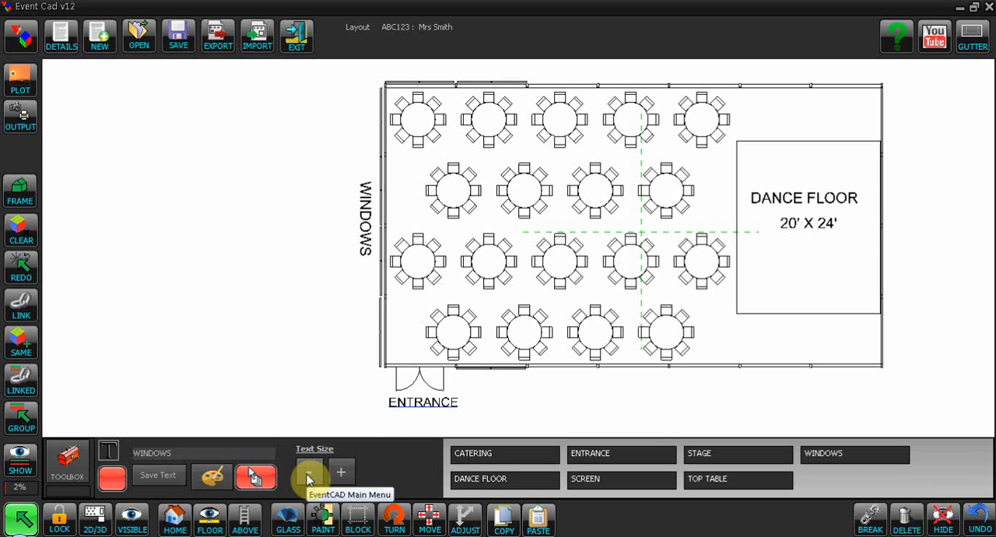
- Move the ENTRANCE label slightly further below the double door and check the layout in 3D before returning to 2D
{"action": "left_click_drag", "start_coordinate": [427, 411], "coordinate": [416, 416]}
{"action": "left_click_drag", "start_coordinate": [690, 403], "coordinate": [603, 418]}
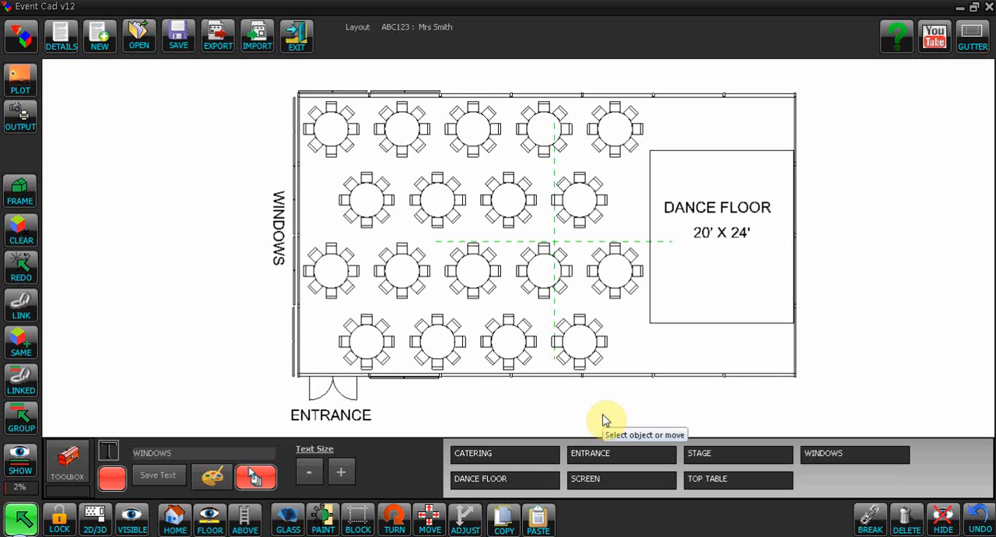
{"action": "key", "text": "space"}
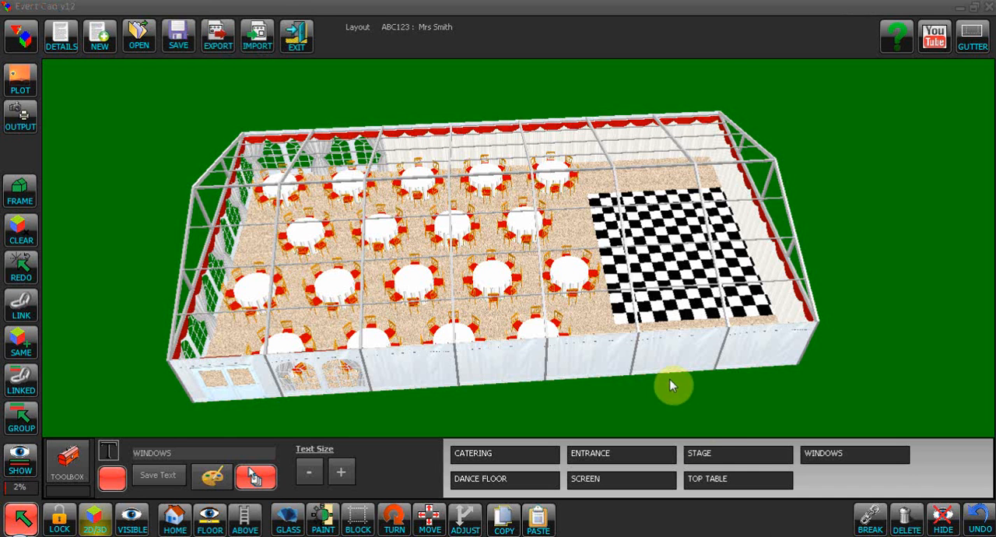
{"action": "key", "text": "space"}
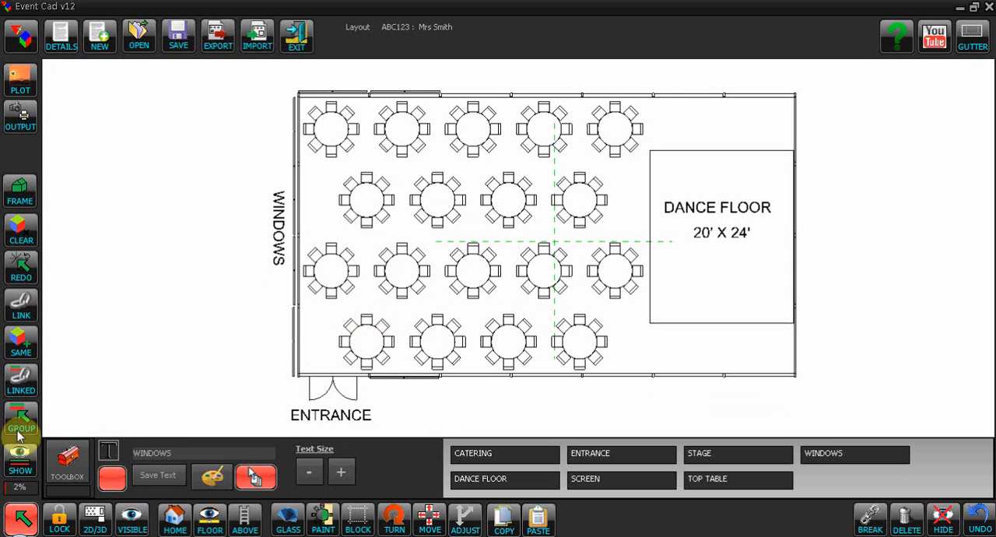
- Delete the round table nearest the double door, restore it with Undo, and delete it again
{"action": "left_click", "coordinate": [22, 518]}
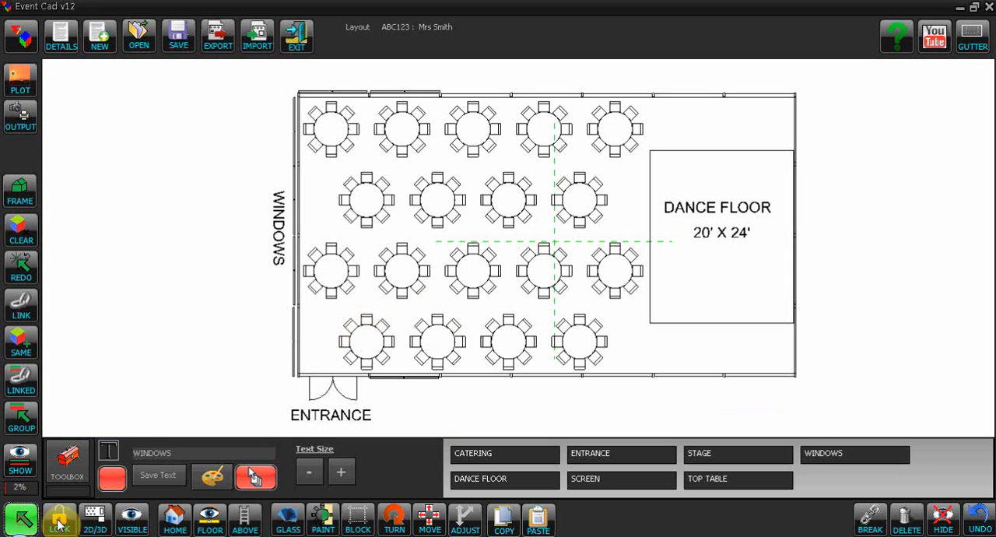
{"action": "left_click", "coordinate": [363, 333]}
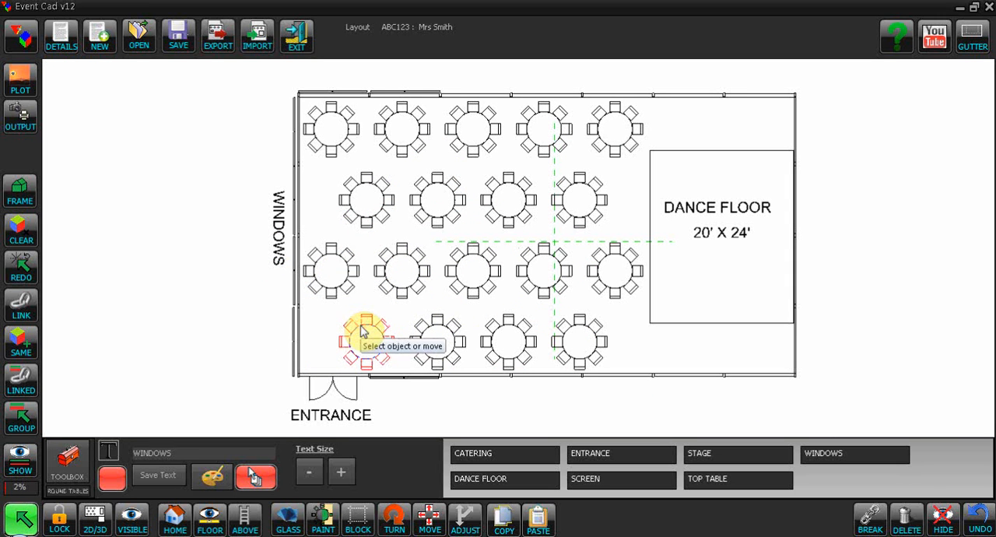
{"action": "left_click", "coordinate": [906, 523]}
{"action": "left_click", "coordinate": [369, 332]}
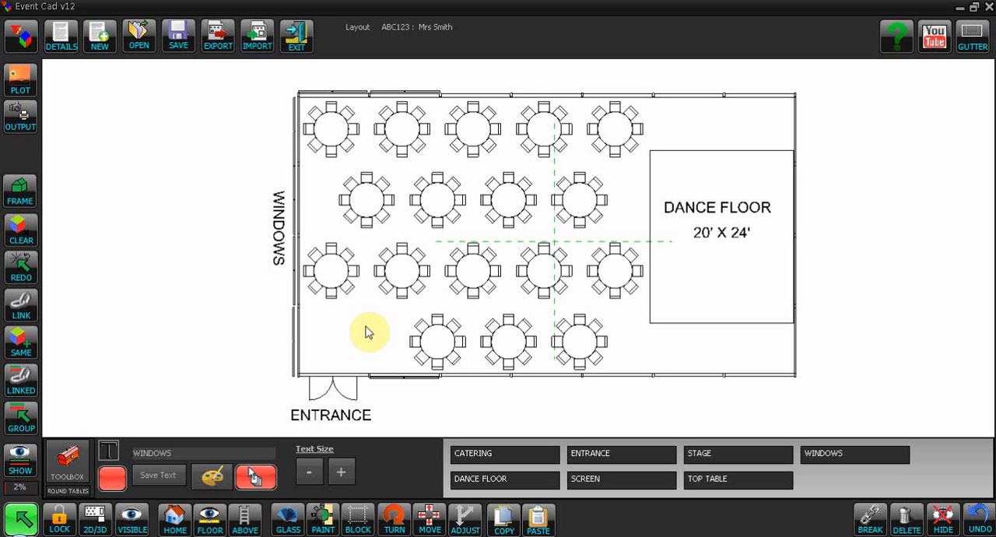
{"action": "left_click", "coordinate": [979, 522]}
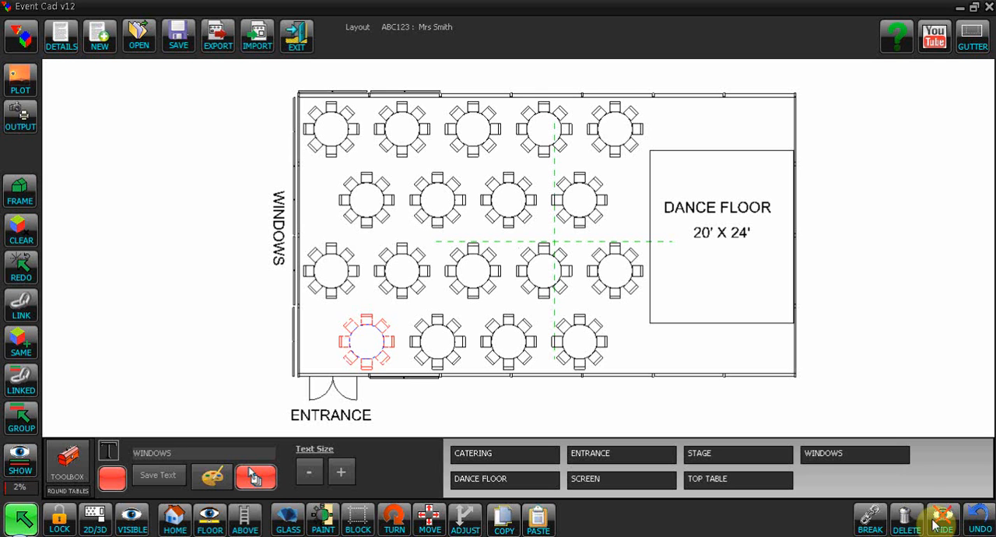
{"action": "left_click", "coordinate": [979, 526]}
{"action": "left_click", "coordinate": [979, 523]}
{"action": "left_click", "coordinate": [902, 523]}
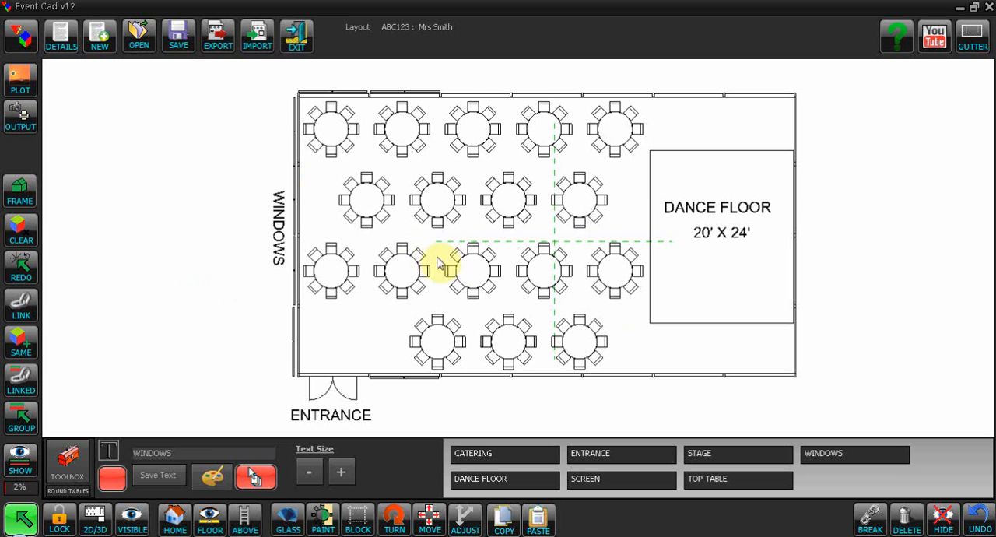
- Capture the full marquee in 3D perspective and save the picture to the image gallery
{"action": "key", "text": "3"}
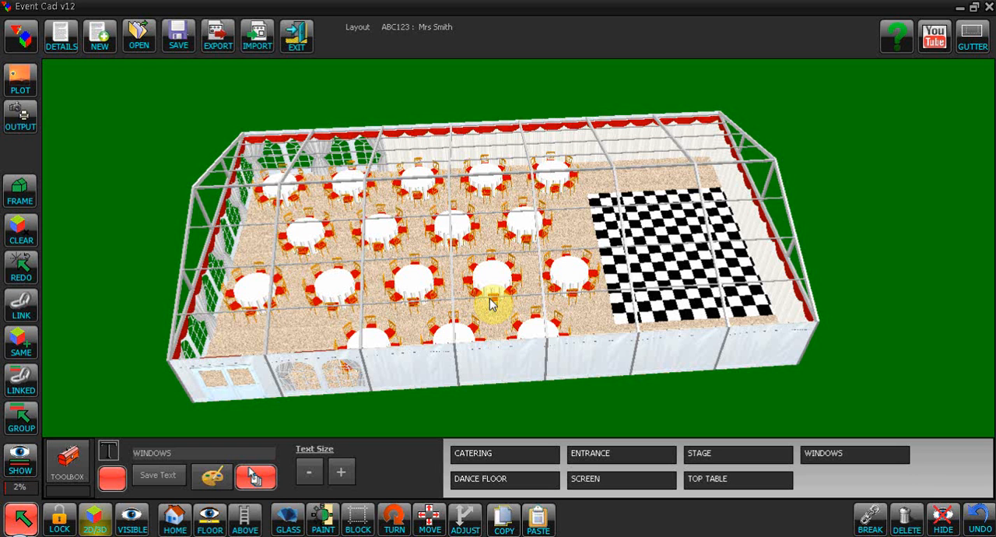
{"action": "left_click", "coordinate": [138, 239]}
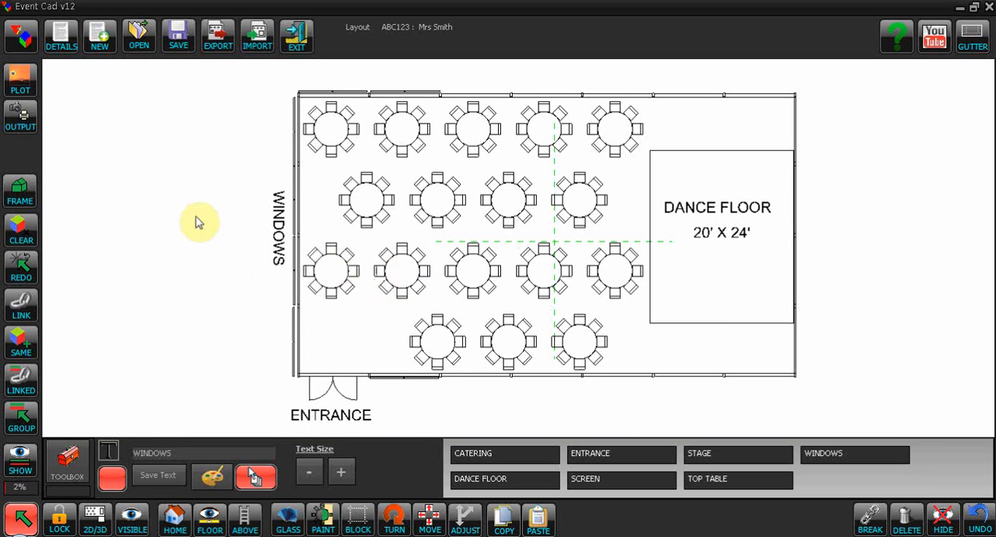
{"action": "left_click", "coordinate": [95, 519]}
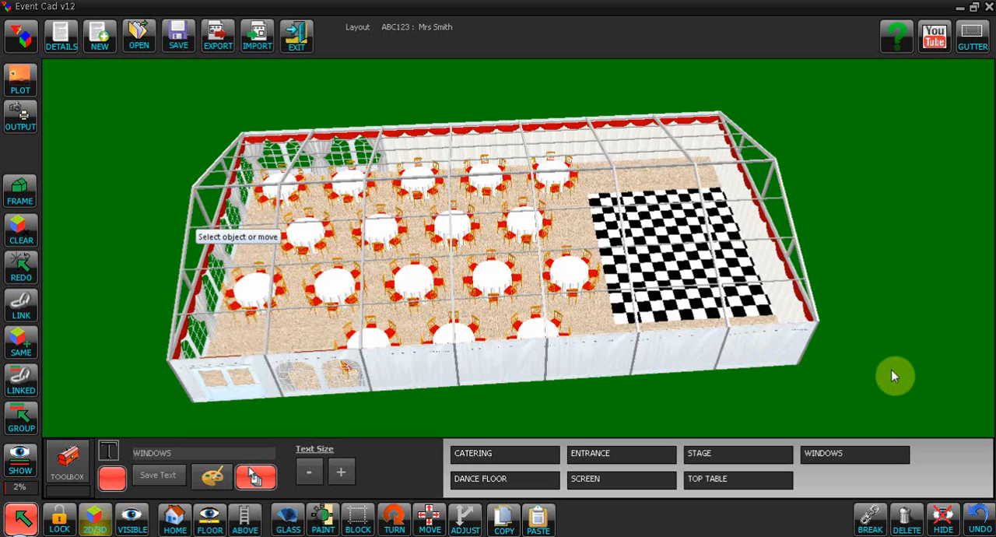
{"action": "left_click_drag", "start_coordinate": [896, 376], "coordinate": [905, 356]}
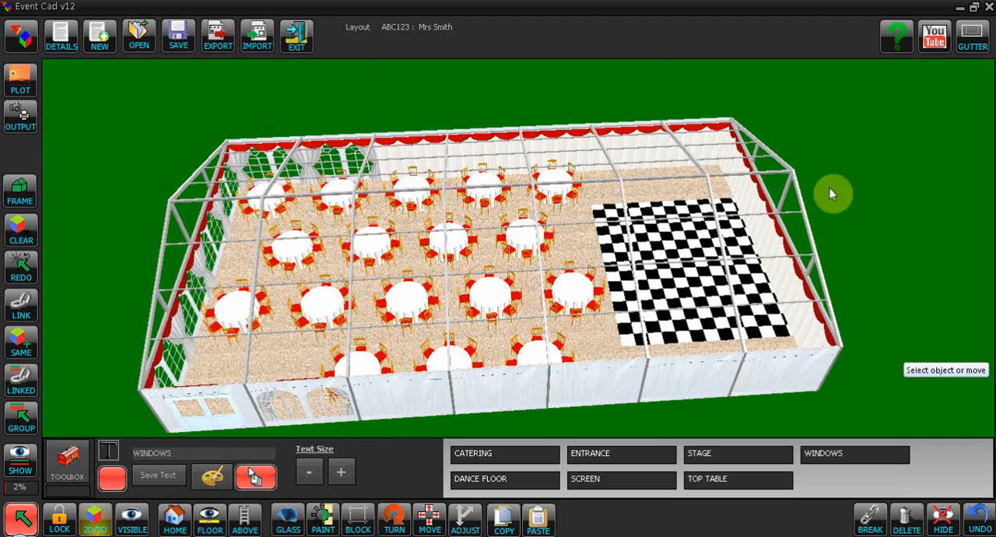
{"action": "mouse_move", "coordinate": [932, 312]}
{"action": "left_mouse_down"}
{"action": "mouse_move", "coordinate": [934, 326]}
{"action": "mouse_move", "coordinate": [923, 291]}
{"action": "mouse_move", "coordinate": [934, 296]}
{"action": "mouse_move", "coordinate": [932, 313]}
{"action": "left_mouse_up"}
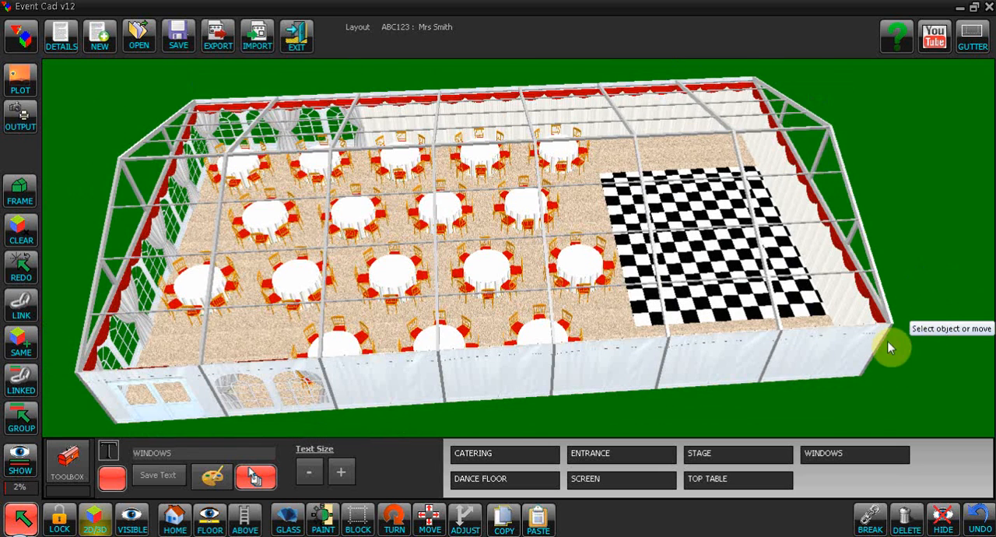
{"action": "left_click_drag", "start_coordinate": [833, 414], "coordinate": [828, 414]}
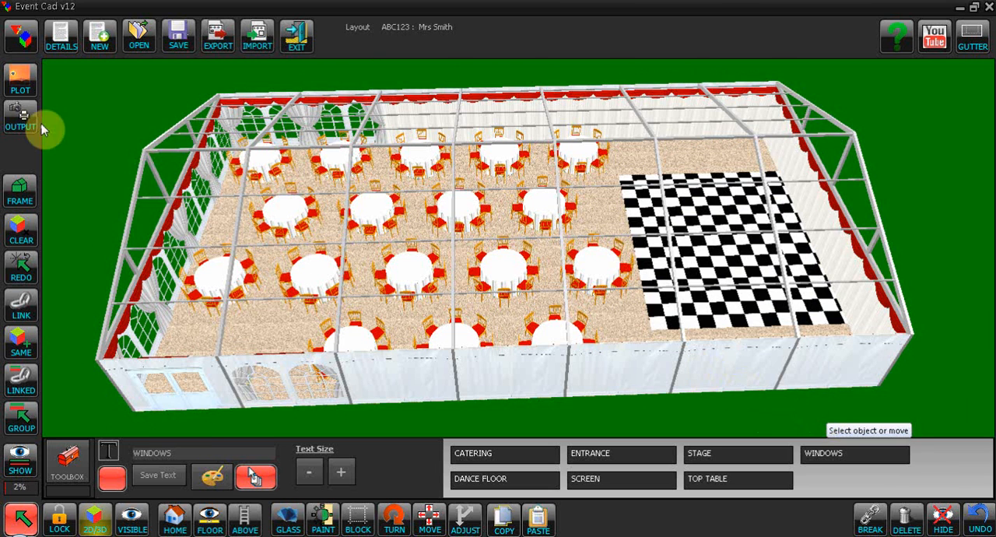
{"action": "left_click", "coordinate": [22, 116]}
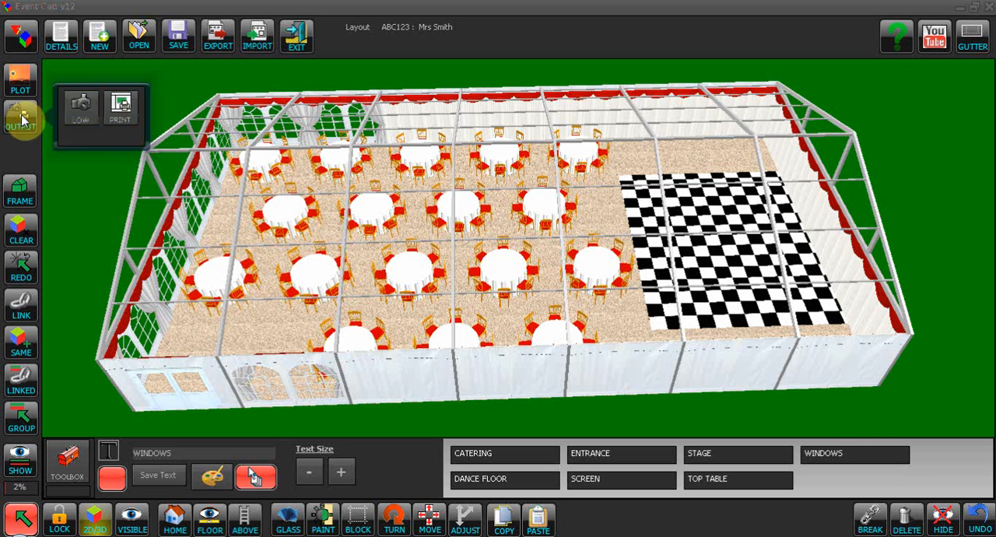
{"action": "left_click", "coordinate": [78, 115]}
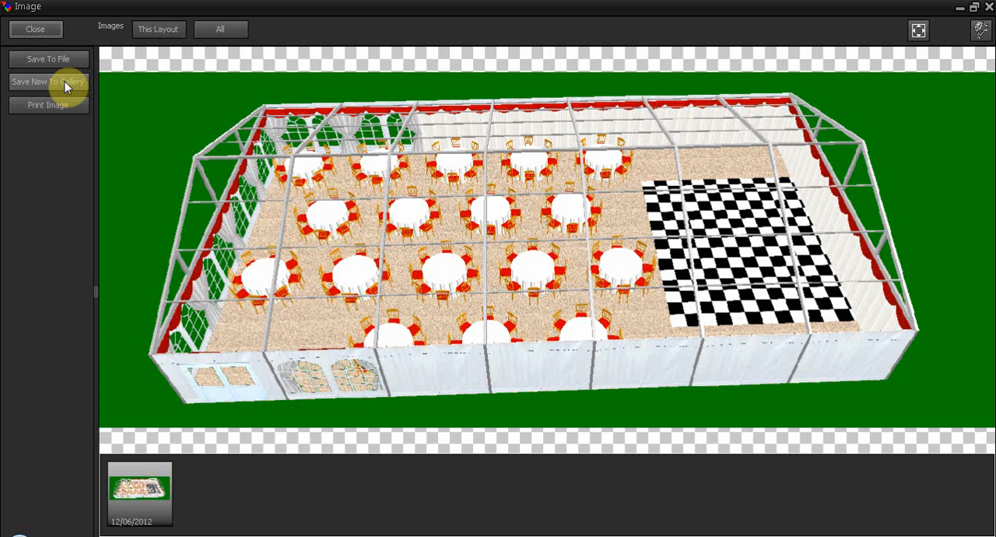
{"action": "left_click", "coordinate": [65, 81]}
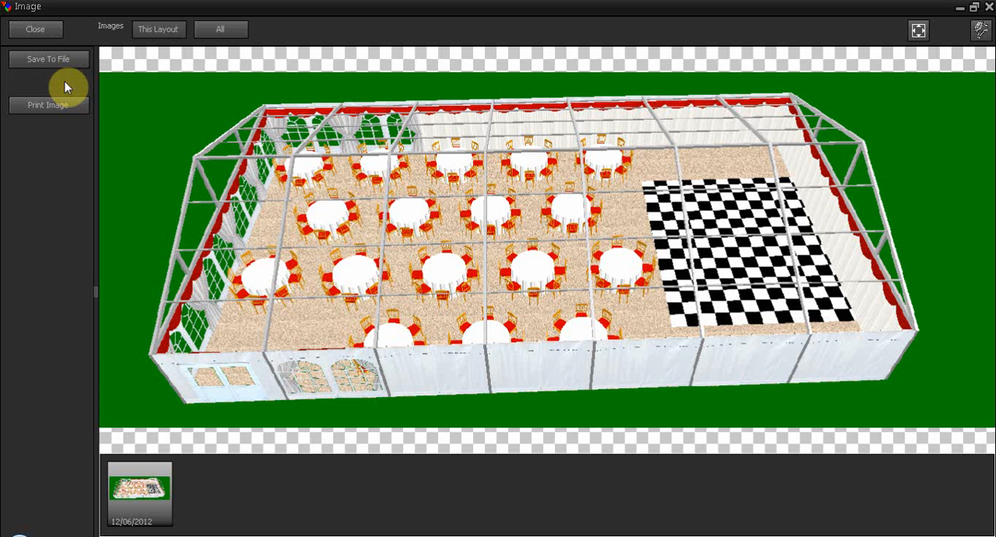
{"action": "left_click", "coordinate": [45, 31]}
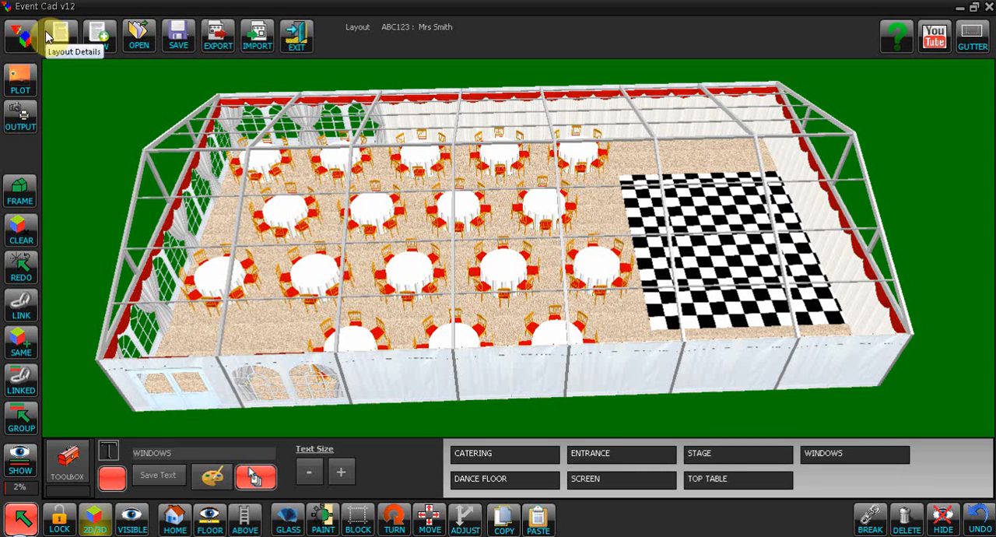
- Return to the 2D floor plan and open it in the print layout
{"action": "left_click", "coordinate": [71, 344]}
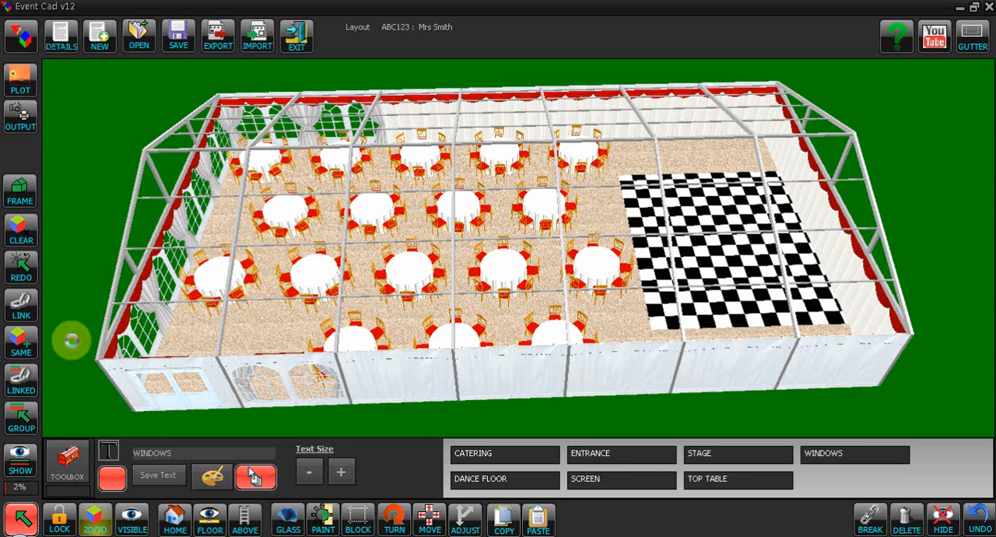
{"action": "scroll", "coordinate": [882, 347], "scroll_direction": "up", "scroll_amount": 1}
{"action": "right_click_drag", "start_coordinate": [879, 340], "coordinate": [883, 363]}
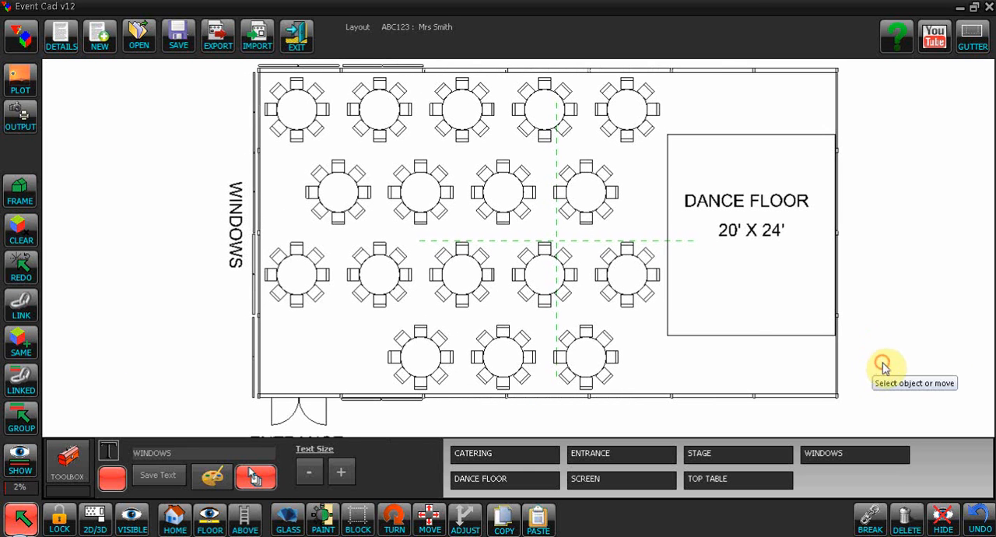
{"action": "left_click", "coordinate": [23, 118]}
{"action": "left_click", "coordinate": [126, 114]}
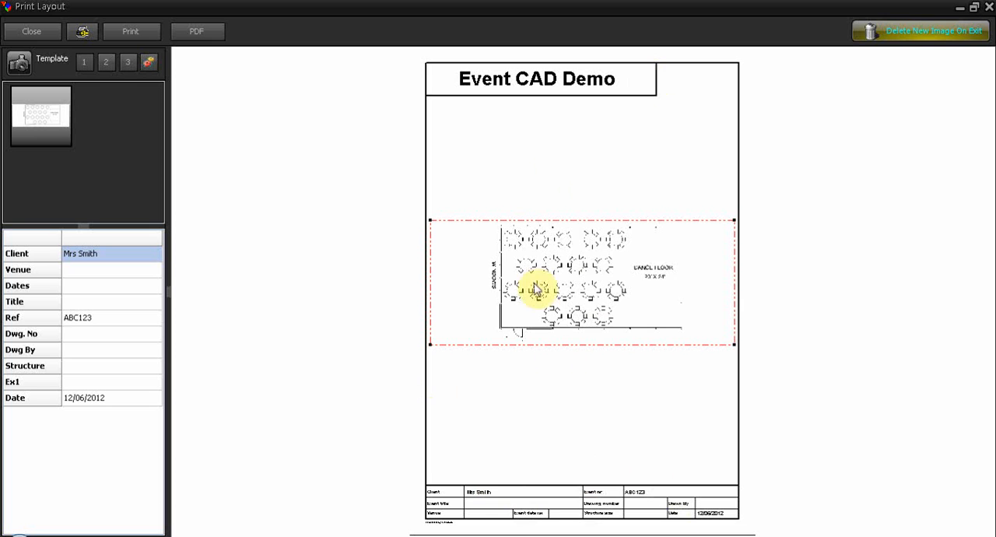
- Place the 2D plan image directly beneath the sheet title and enlarge it to fill the page width
{"action": "mouse_move", "coordinate": [589, 289]}
{"action": "left_mouse_down"}
{"action": "mouse_move", "coordinate": [582, 218]}
{"action": "mouse_move", "coordinate": [605, 170]}
{"action": "mouse_move", "coordinate": [589, 173]}
{"action": "left_mouse_up"}
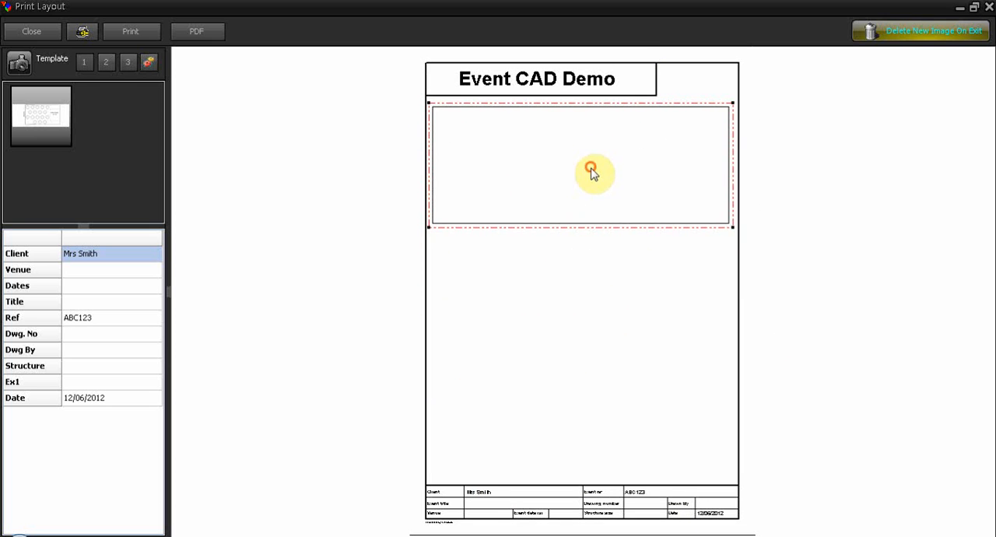
{"action": "mouse_move", "coordinate": [593, 193]}
{"action": "right_mouse_down"}
{"action": "mouse_move", "coordinate": [593, 176]}
{"action": "mouse_move", "coordinate": [605, 191]}
{"action": "mouse_move", "coordinate": [576, 193]}
{"action": "right_mouse_up"}
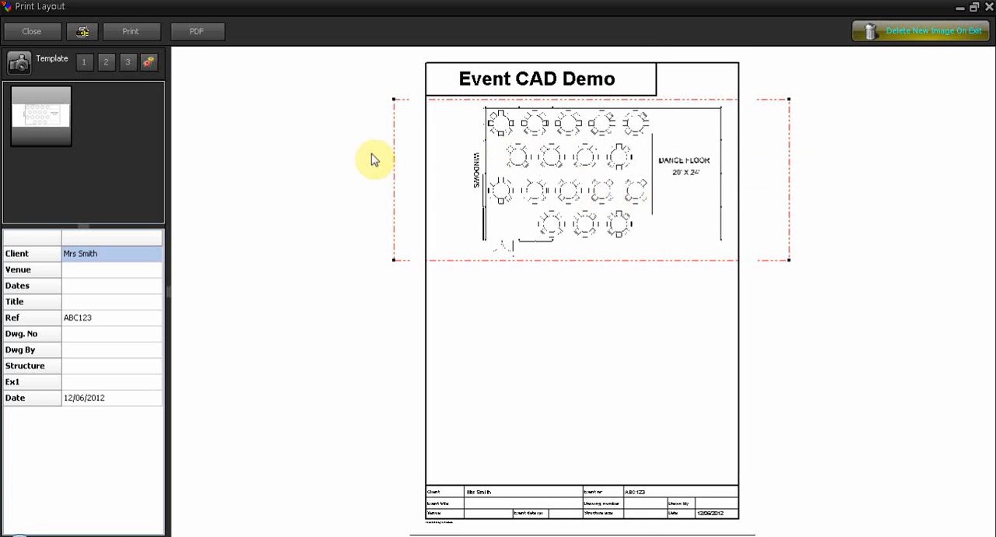
{"action": "right_click_drag", "start_coordinate": [576, 177], "coordinate": [579, 190]}
{"action": "left_click_drag", "start_coordinate": [601, 189], "coordinate": [581, 190]}
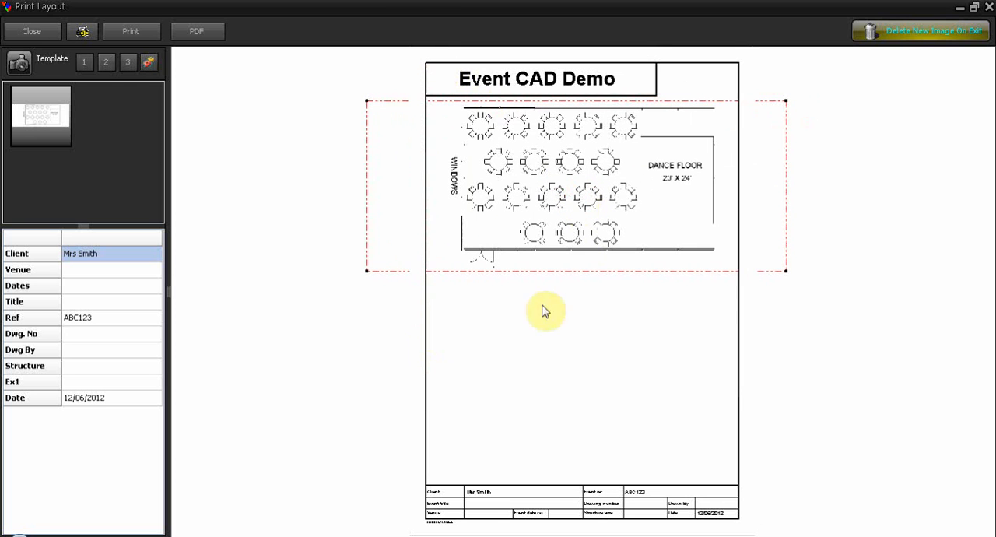
{"action": "left_click", "coordinate": [359, 350]}
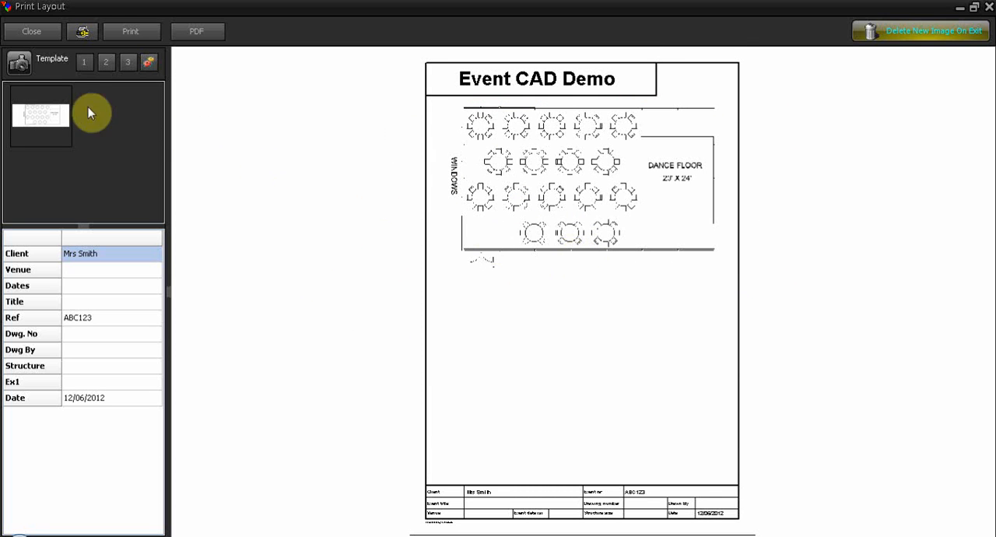
- Add the saved 3D marquee image to the sheet's lower half and shift the 2D plan down slightly above it
{"action": "left_click", "coordinate": [22, 70]}
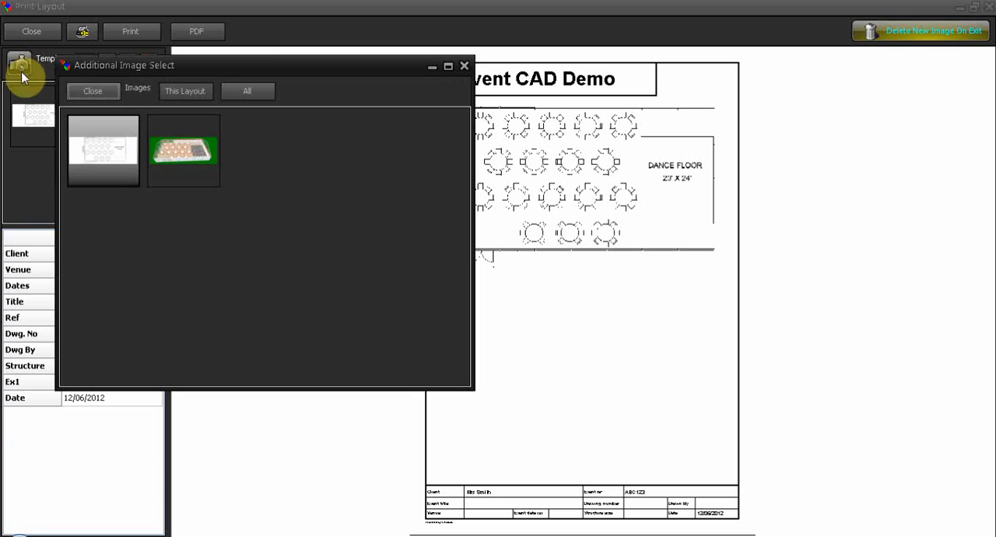
{"action": "left_click", "coordinate": [195, 158]}
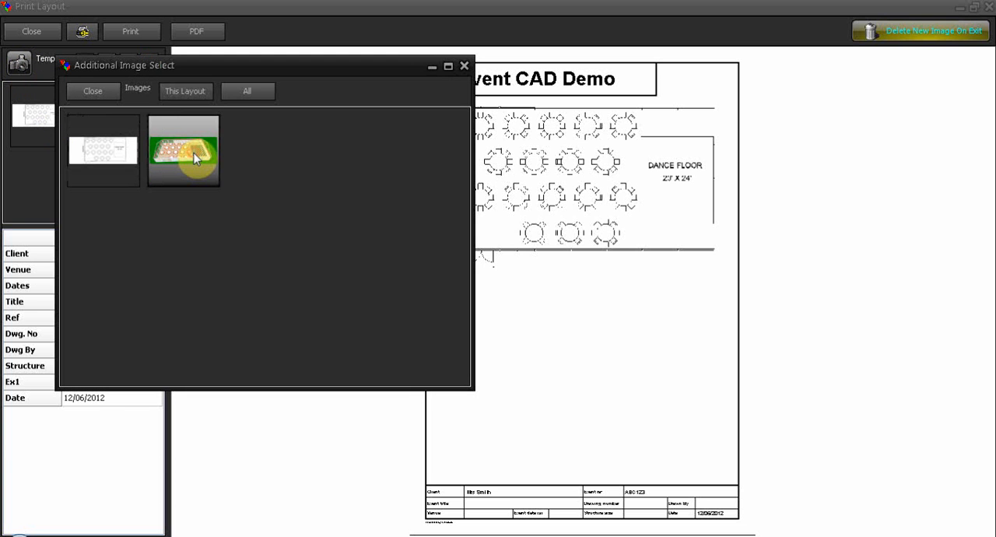
{"action": "double_click", "coordinate": [194, 158]}
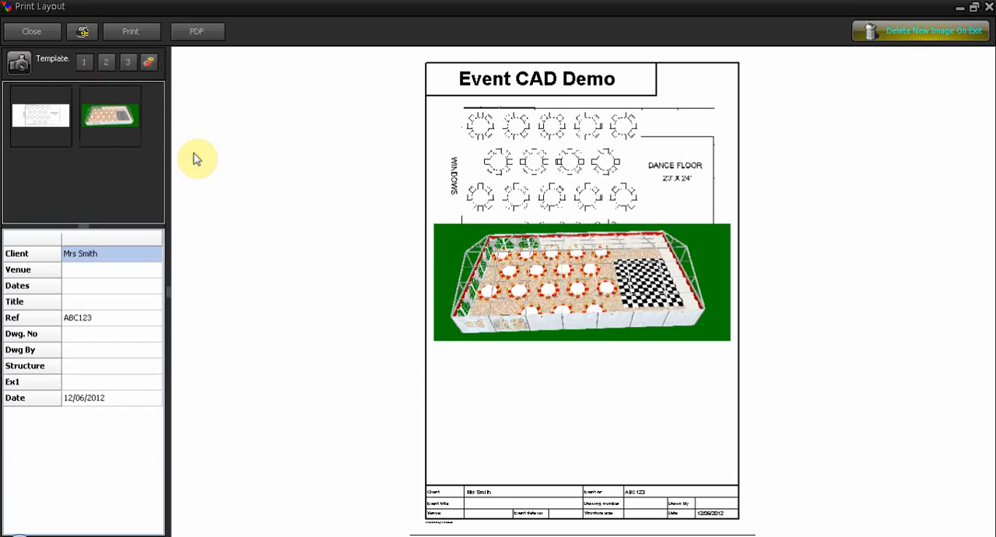
{"action": "left_click", "coordinate": [568, 307]}
{"action": "left_click_drag", "start_coordinate": [568, 307], "coordinate": [571, 373]}
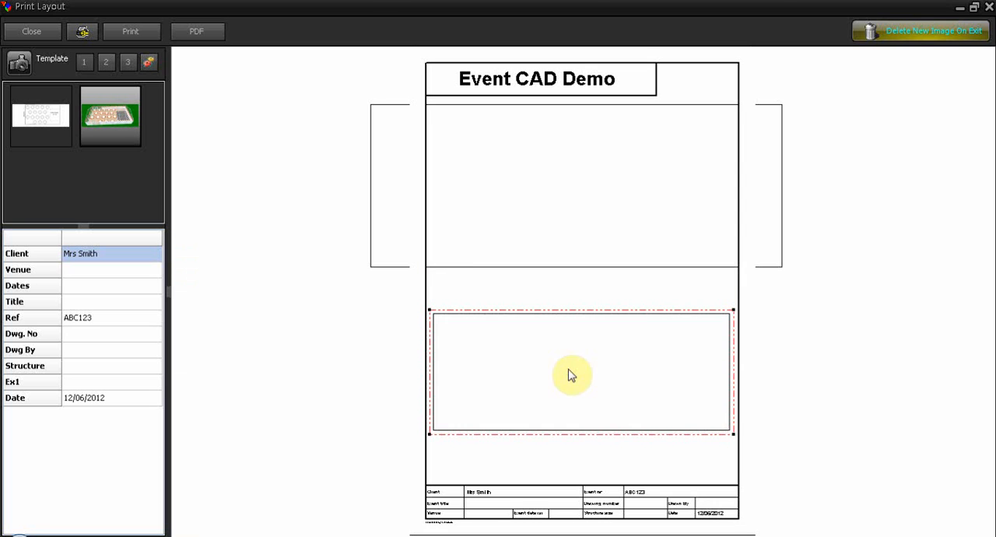
{"action": "mouse_move", "coordinate": [574, 249]}
{"action": "left_mouse_down"}
{"action": "mouse_move", "coordinate": [567, 223]}
{"action": "mouse_move", "coordinate": [566, 239]}
{"action": "left_mouse_up"}
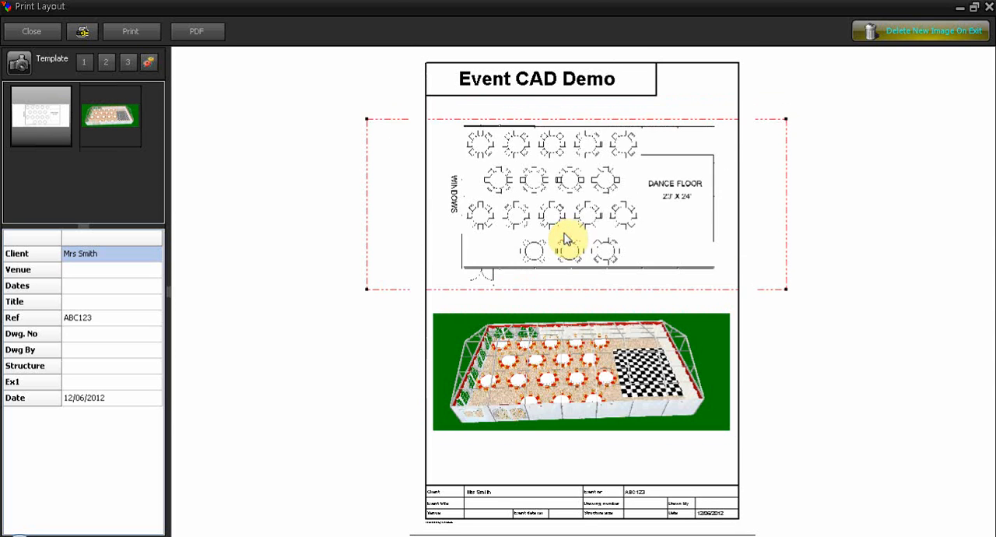
{"action": "left_click", "coordinate": [343, 385]}
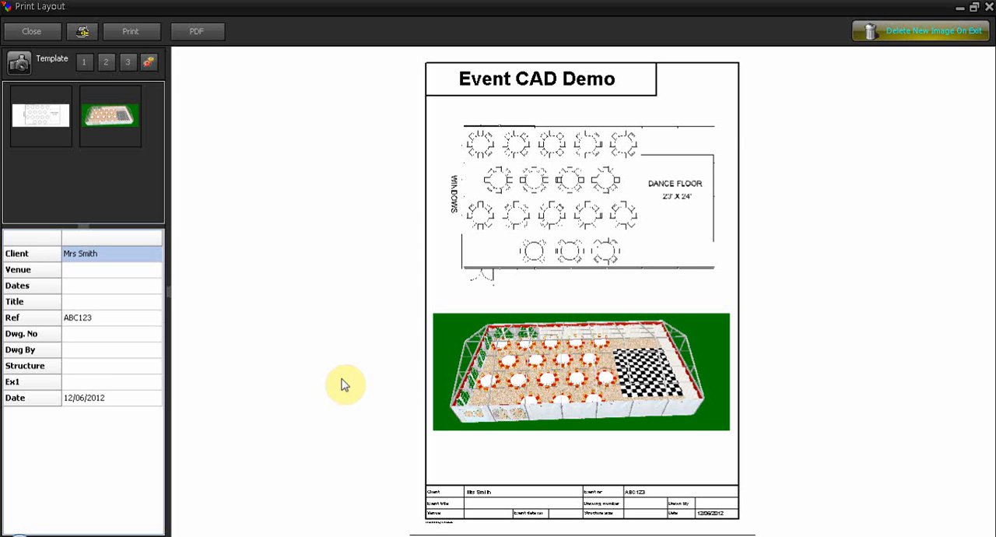
- Fill in the sheet's venue name and set the event dates to 15th july 2012
{"action": "left_click", "coordinate": [86, 274]}
{"action": "type", "text": "Smith House"}
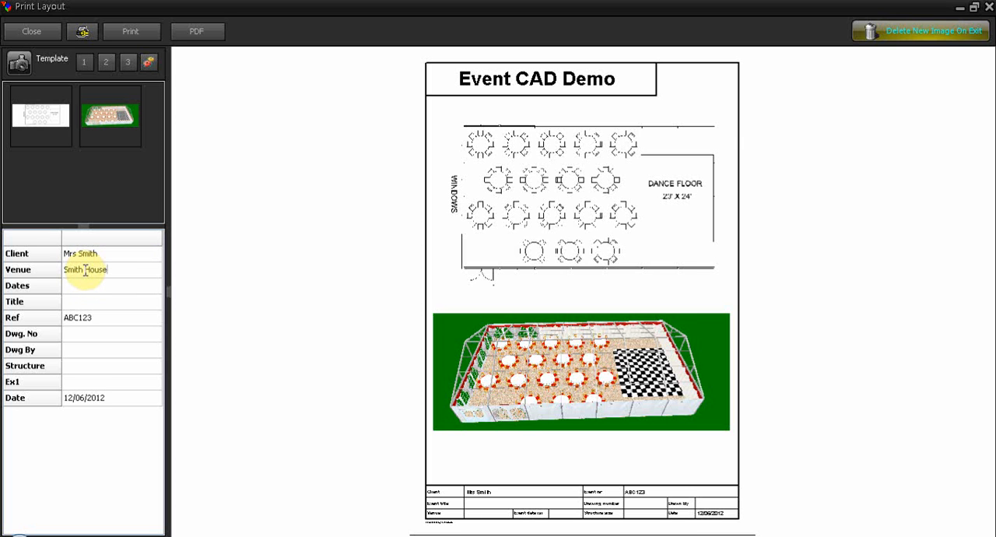
{"action": "key", "text": "Return"}
{"action": "type", "text": "15th "}
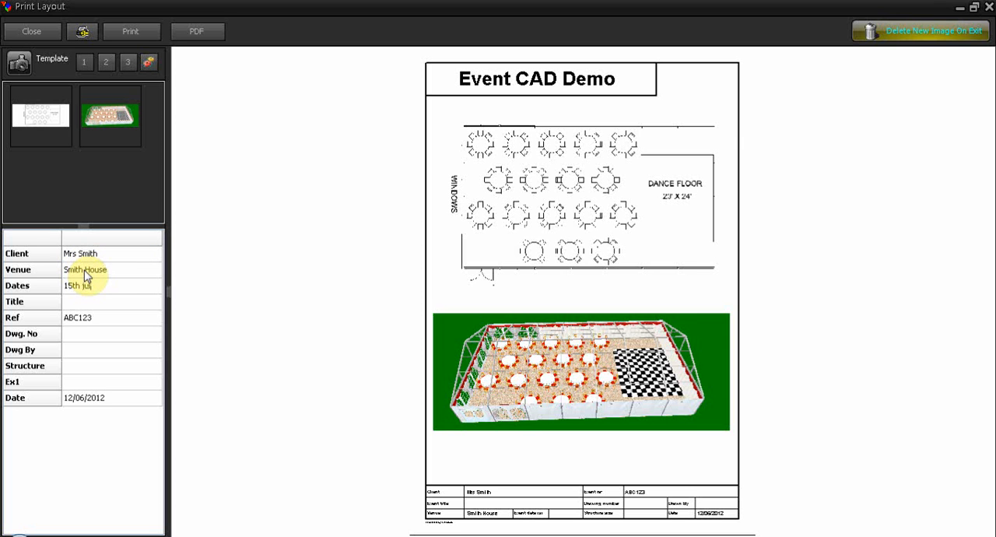
{"action": "type", "text": "july 2012"}
{"action": "key", "text": "Return"}
{"action": "key", "text": "Return"}
- Enter the couple's wedding as the event title on the print sheet
{"action": "key", "text": "Up"}
{"action": "type", "text": "Sarah B Robert's Wedding"}
- Set the drawing number to 01, enter the drafter's initials, and set the structure to 12m x 21m
{"action": "key", "text": "Down"}
{"action": "key", "text": "Down"}
{"action": "type", "text": "01"}
{"action": "key", "text": "Down"}
{"action": "type", "text": "HD"}
{"action": "key", "text": "Down"}
{"action": "type", "text": "12m x 2"}
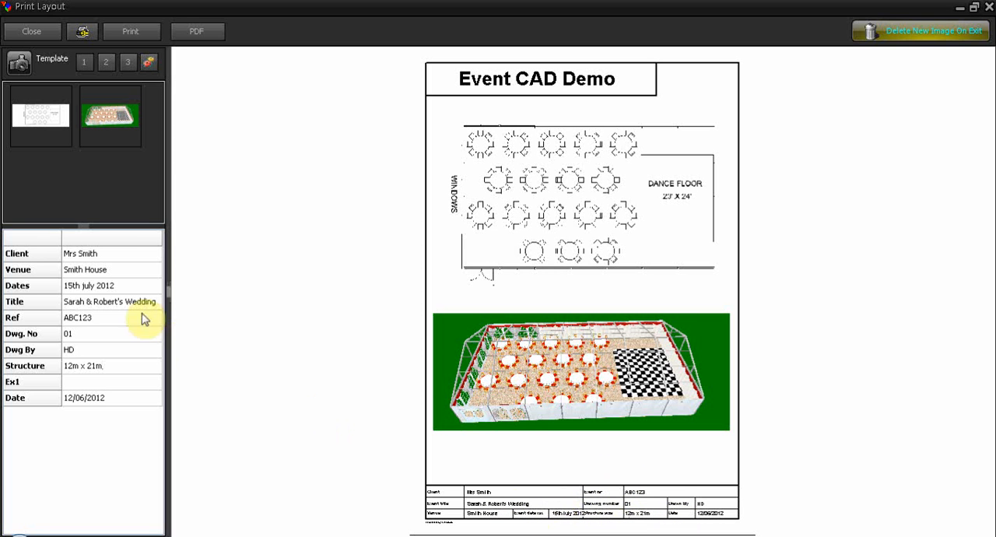
- Change the event dates on the print sheet to 15.07.12
{"action": "double_click", "coordinate": [80, 286]}
{"action": "left_click_drag", "start_coordinate": [73, 284], "coordinate": [135, 285]}
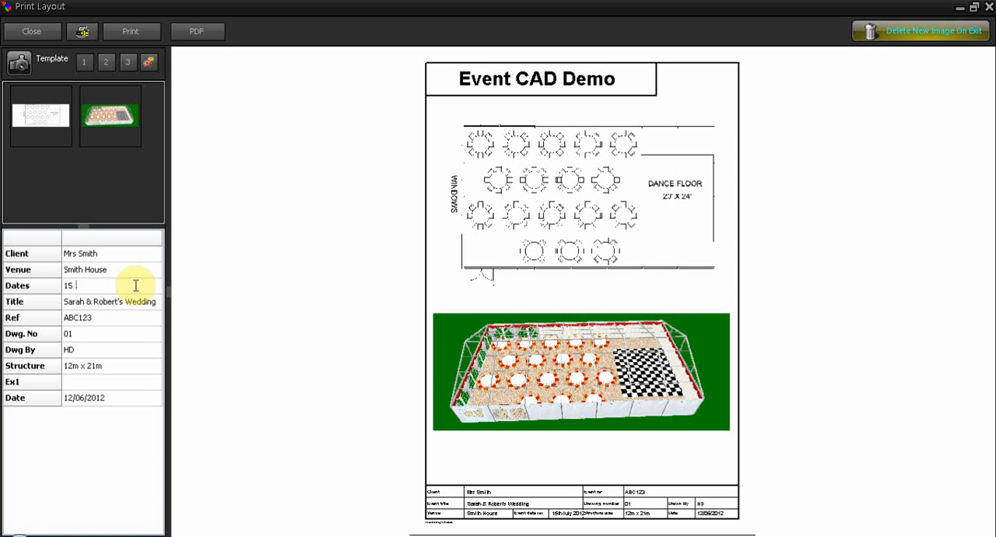
{"action": "type", "text": ".07. 12"}
{"action": "left_click", "coordinate": [545, 457]}
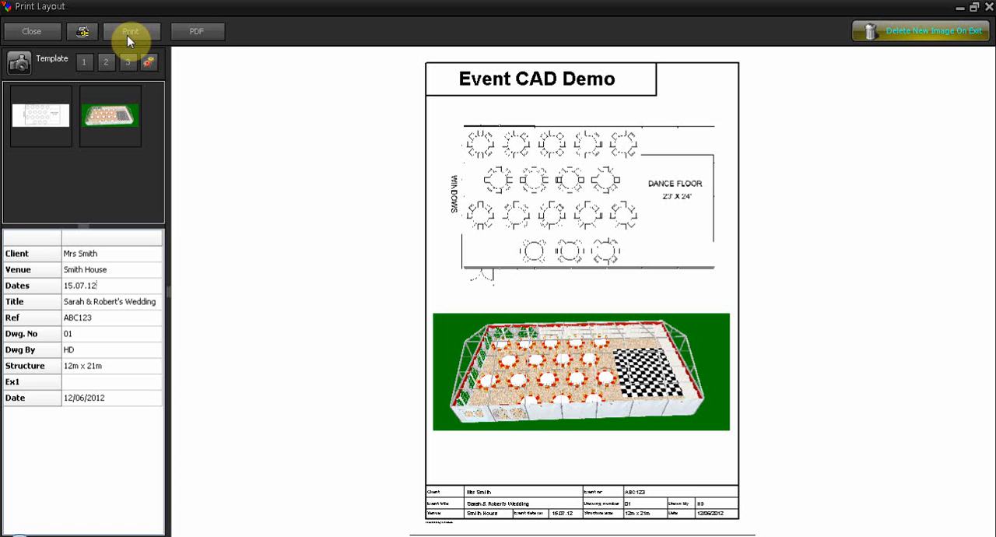
- Start an e-mail with the sheet attached as an A4 PDF and discard the message without saving it
{"action": "left_click", "coordinate": [196, 33]}
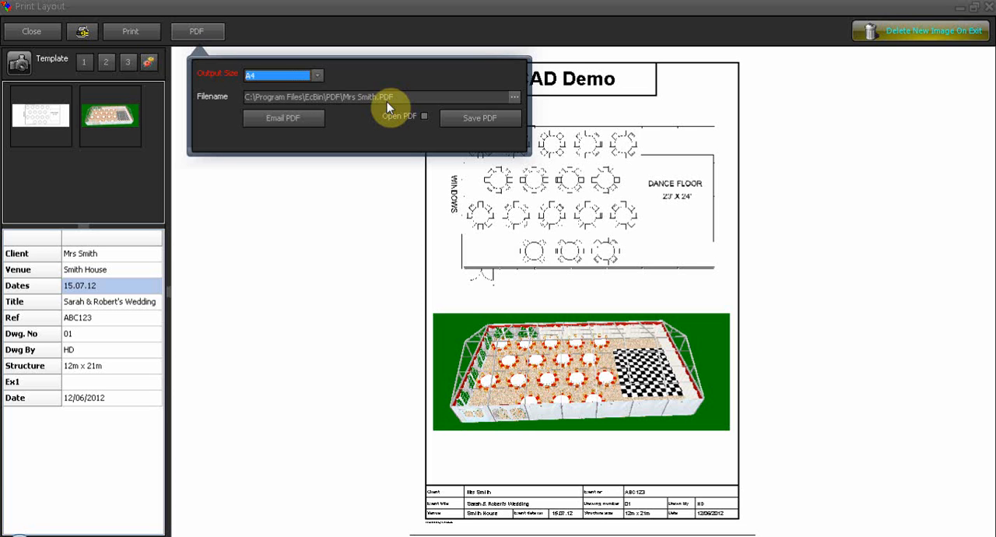
{"action": "left_click", "coordinate": [514, 98]}
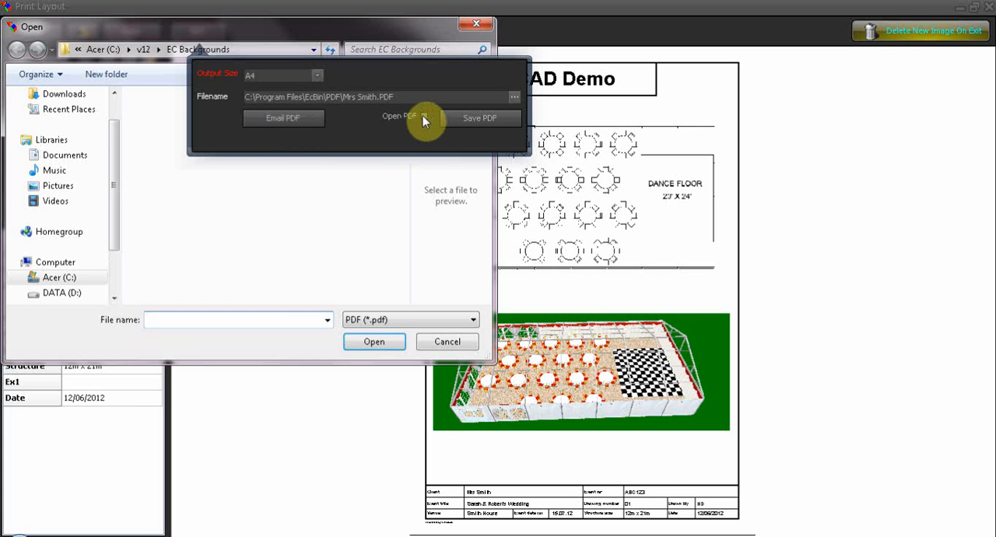
{"action": "left_click", "coordinate": [447, 343]}
{"action": "left_click", "coordinate": [281, 119]}
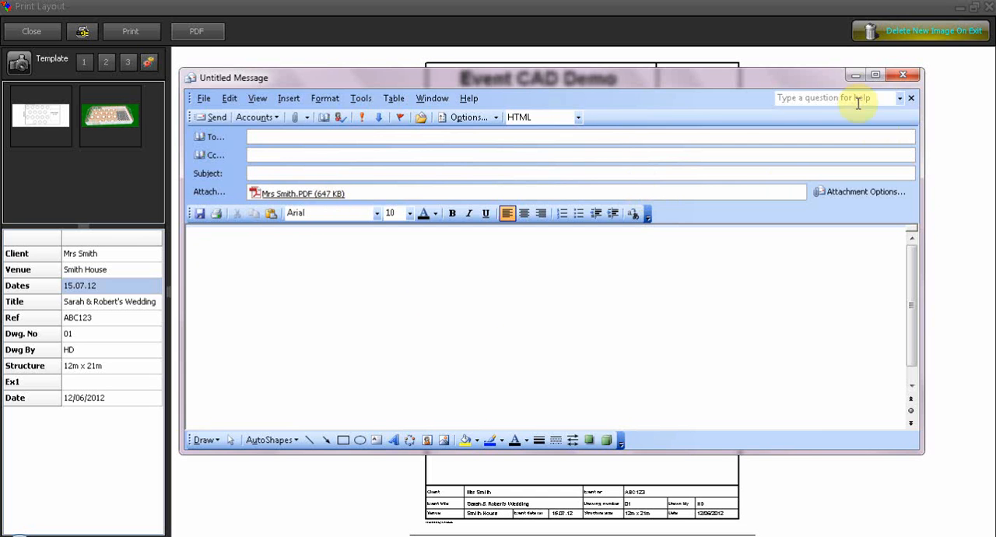
{"action": "left_click", "coordinate": [902, 74]}
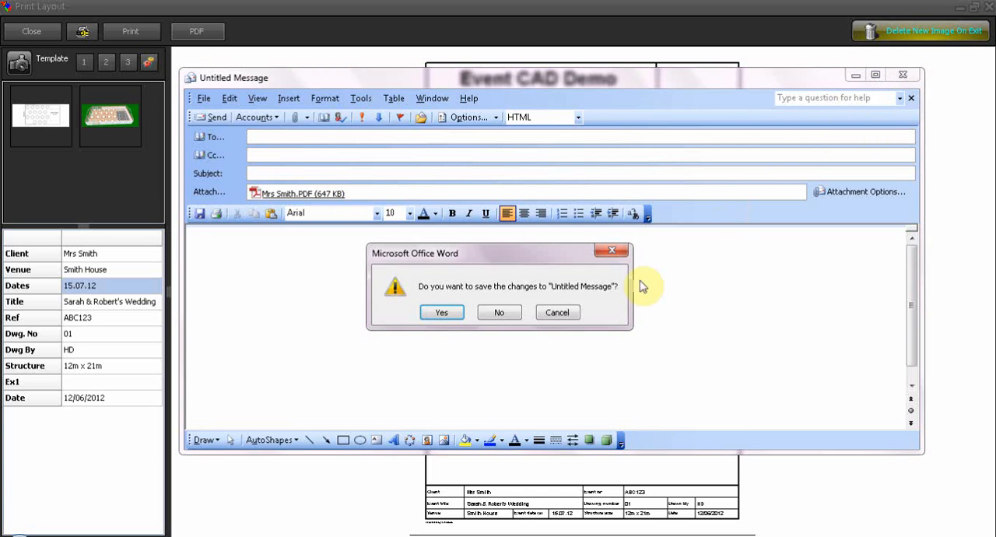
{"action": "left_click", "coordinate": [499, 312]}
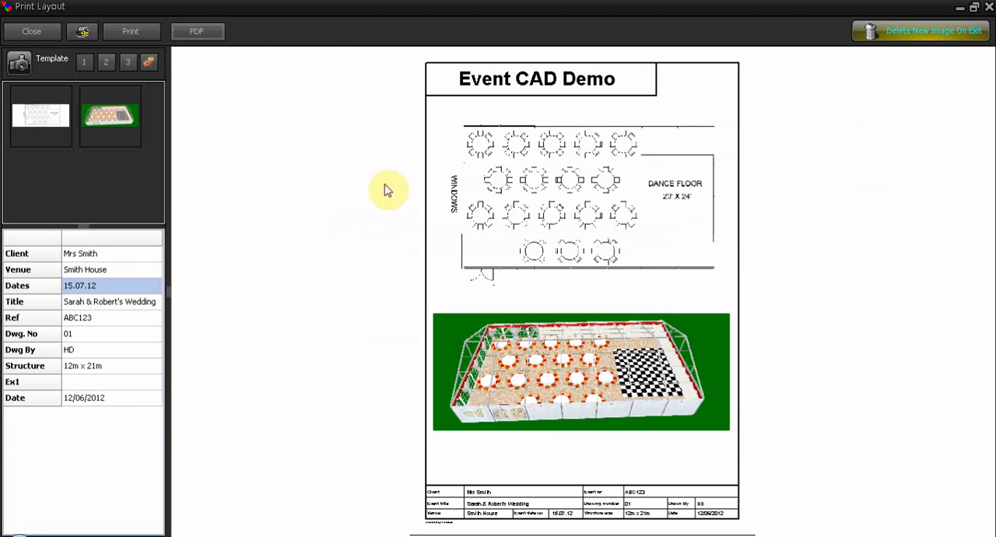
- Save the print sheet as an A4 PDF under the suggested file name, with the option to open the PDF enabled
{"action": "left_click", "coordinate": [199, 31]}
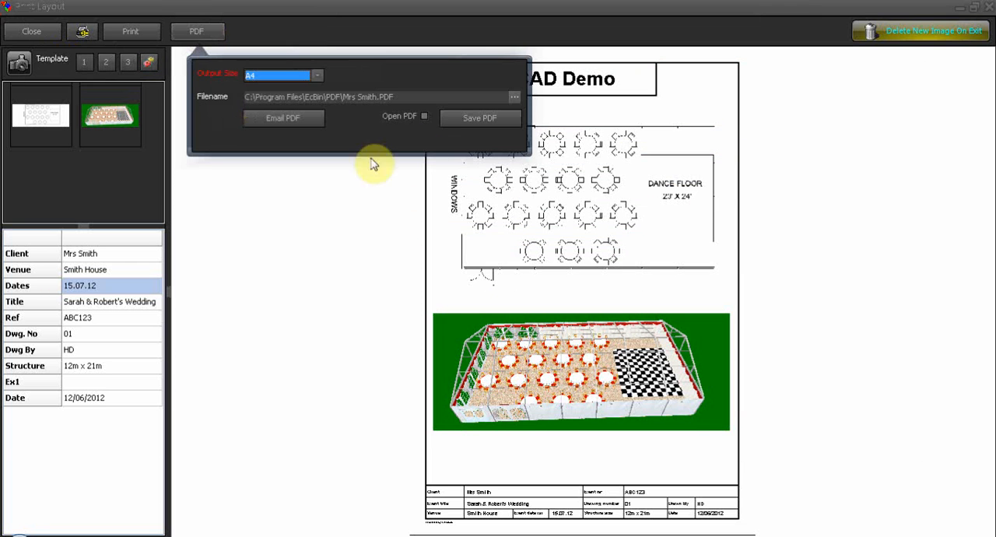
{"action": "left_click", "coordinate": [423, 116]}
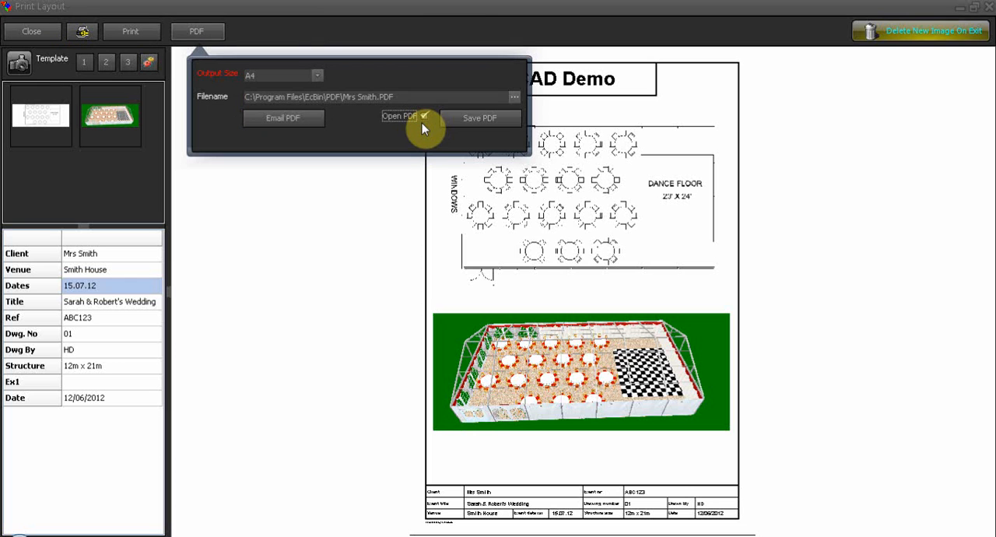
{"action": "left_click", "coordinate": [482, 118]}
{"action": "left_click", "coordinate": [474, 322]}
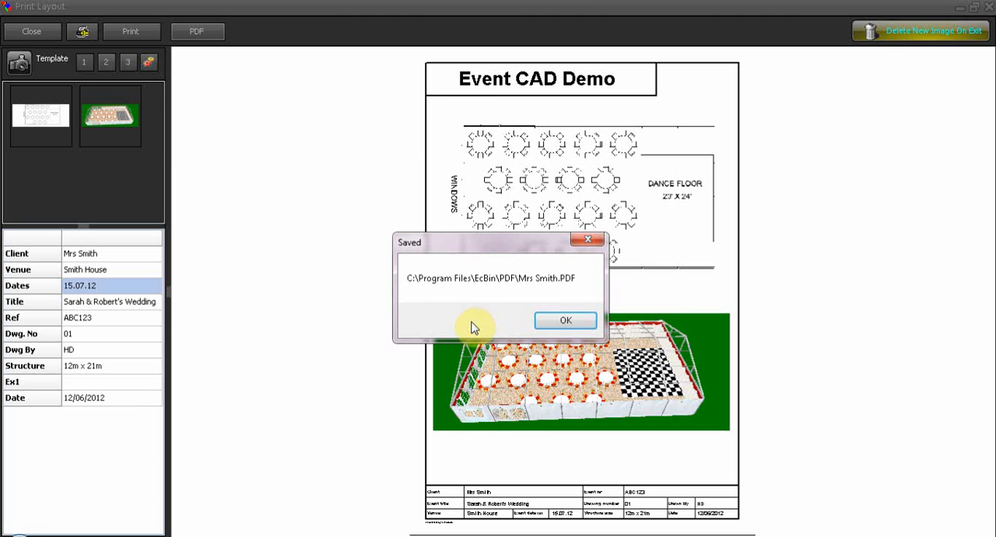
{"action": "left_click", "coordinate": [554, 319]}
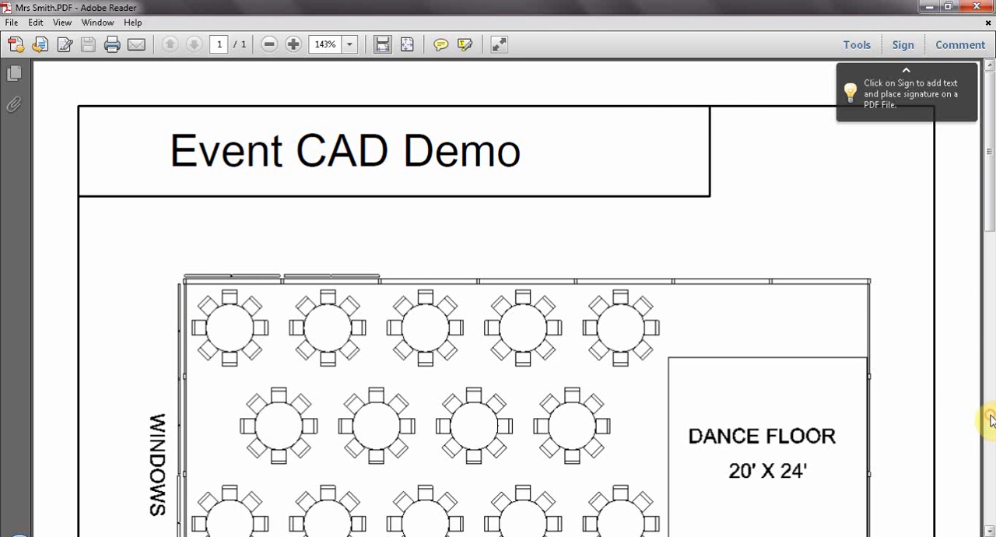
- Review the exported PDF from the 2D plan down to the event details table and close it
{"action": "scroll", "coordinate": [980, 265], "scroll_direction": "down", "scroll_amount": 10}
{"action": "mouse_move", "coordinate": [988, 391]}
{"action": "left_mouse_down"}
{"action": "mouse_move", "coordinate": [992, 227]}
{"action": "mouse_move", "coordinate": [993, 391]}
{"action": "left_mouse_up"}
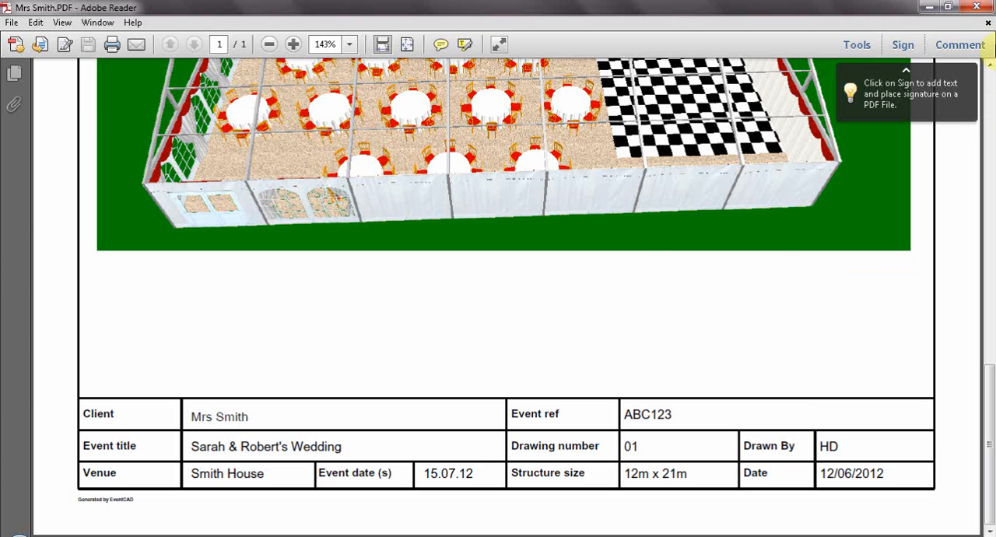
{"action": "left_click", "coordinate": [976, 7]}
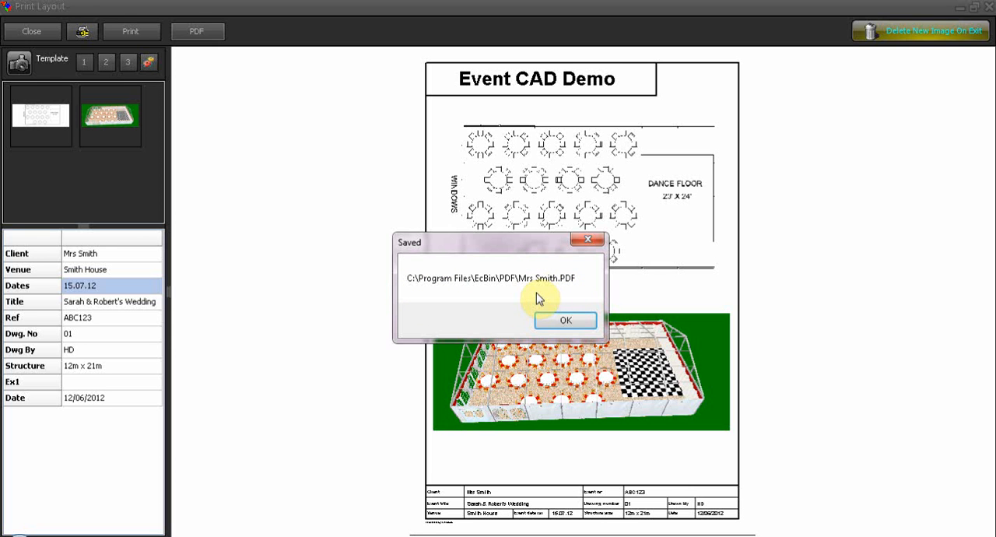
{"action": "left_click", "coordinate": [563, 319]}
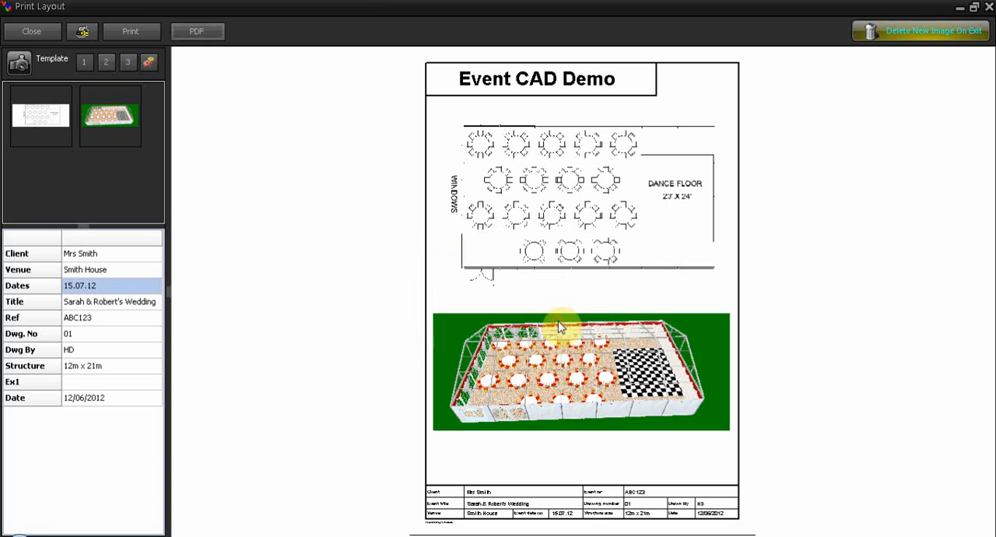
- Close the print layout and exit the program, saving the marquee layout
{"action": "left_click", "coordinate": [28, 36]}
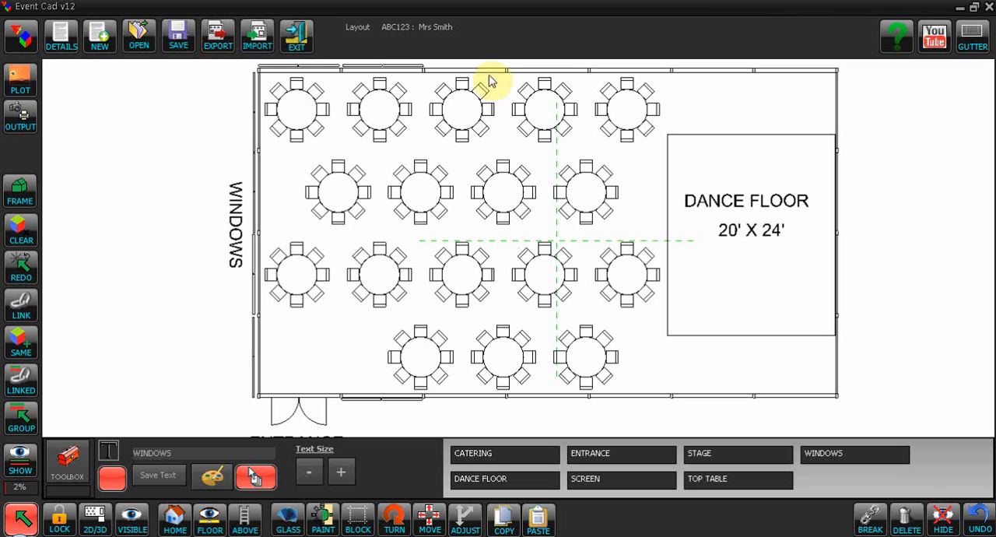
{"action": "left_click", "coordinate": [300, 45]}
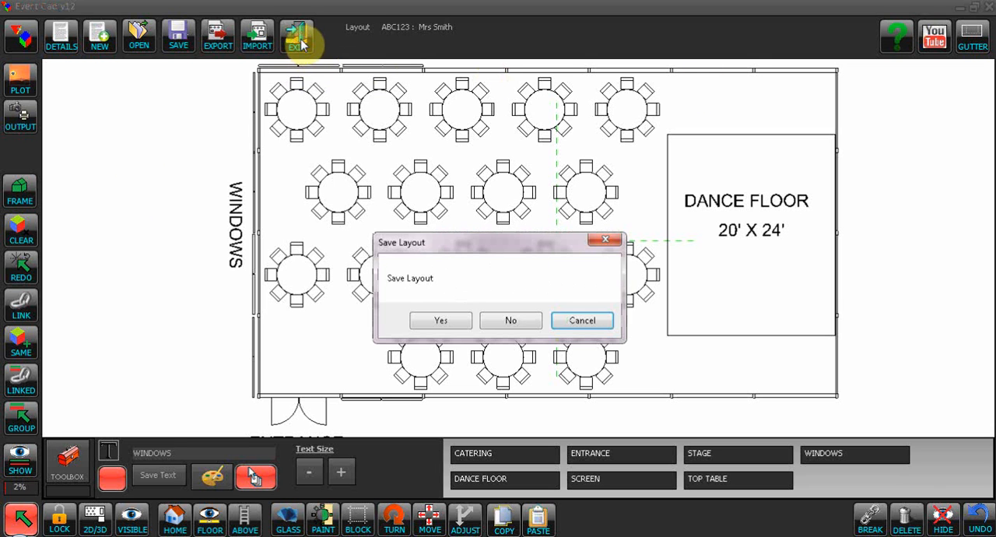
{"action": "left_click", "coordinate": [440, 323]}
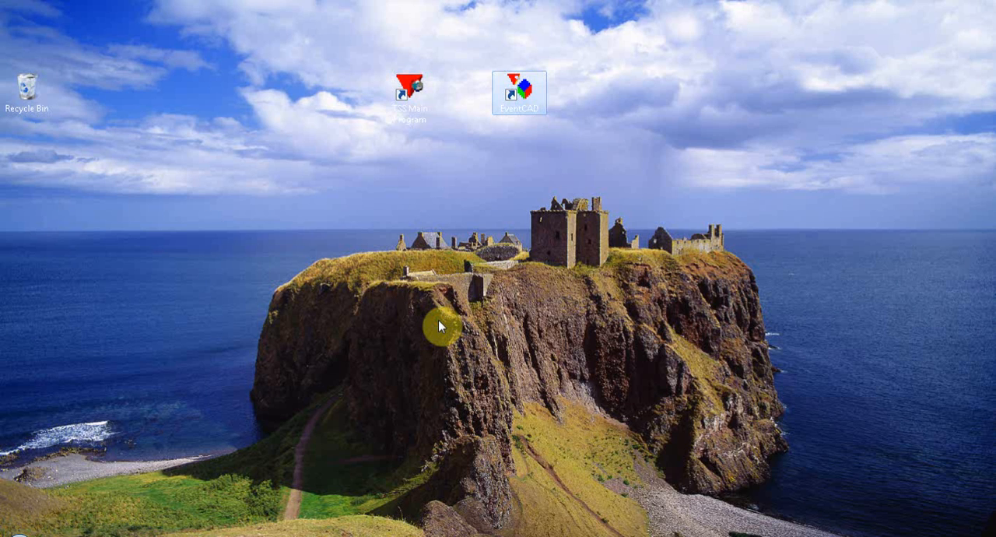